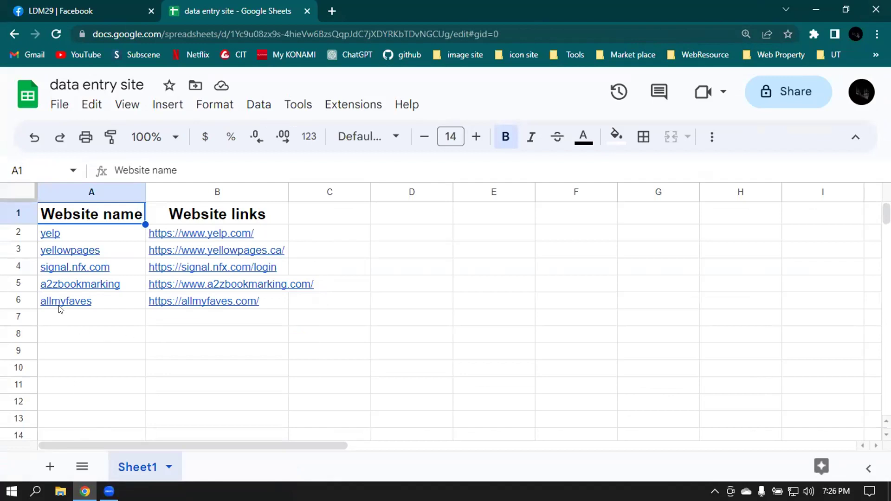
- Give anyone with the link Editor access, copy the share link, and go to the LDM29 Facebook tab
mouse_move(60, 310)
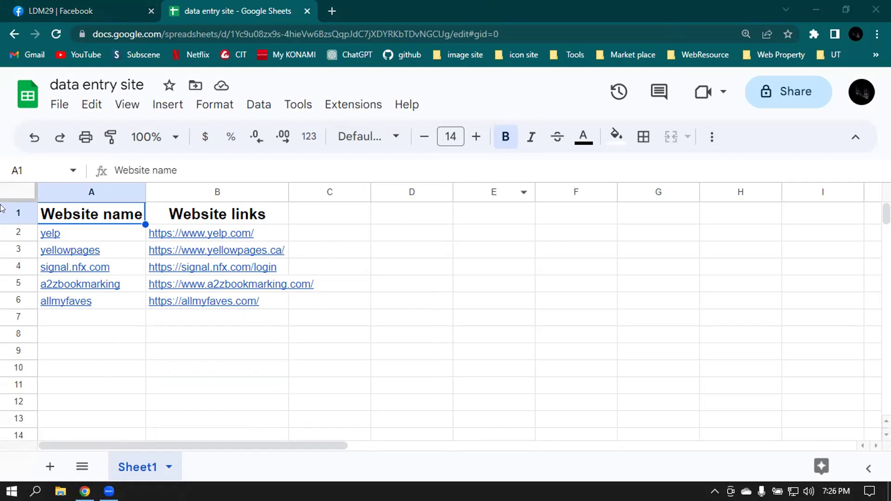
scroll(673, 249, down, 3)
scroll(672, 249, up, 3)
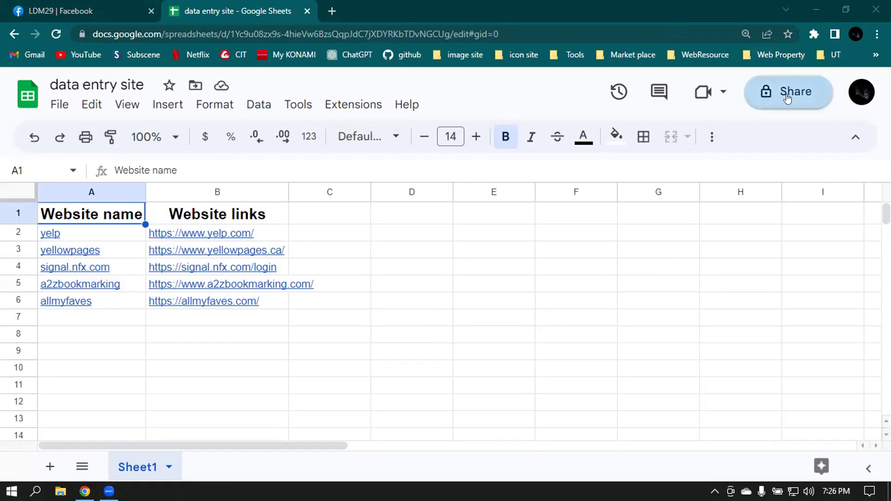
click(786, 94)
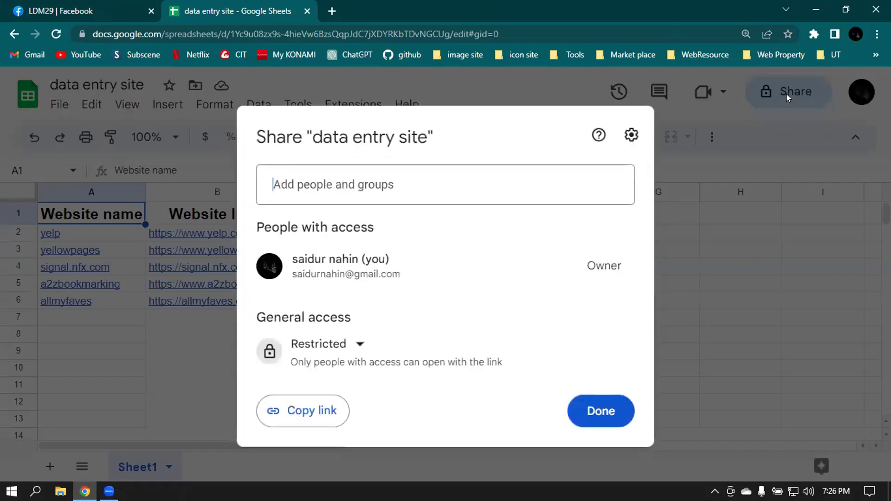
click(329, 343)
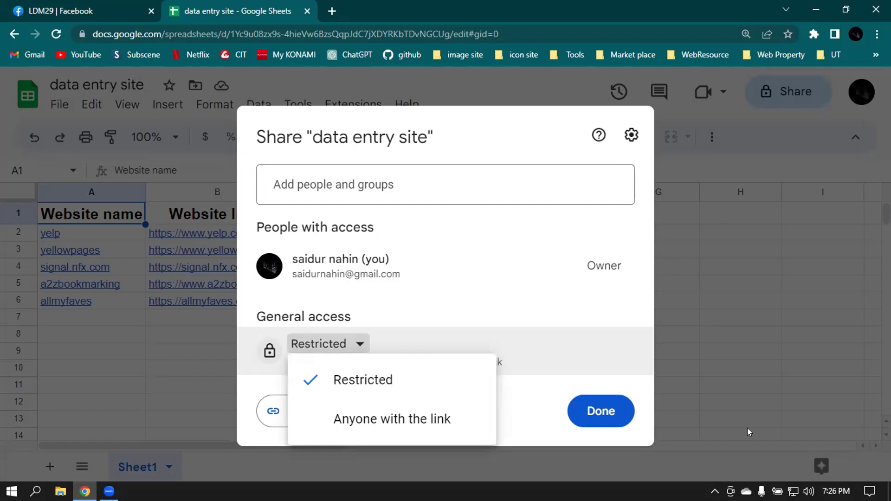
click(431, 417)
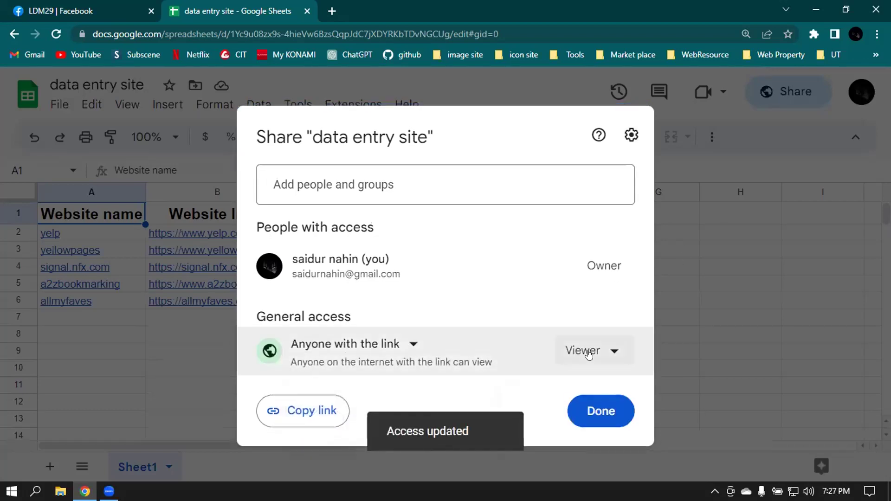
click(584, 358)
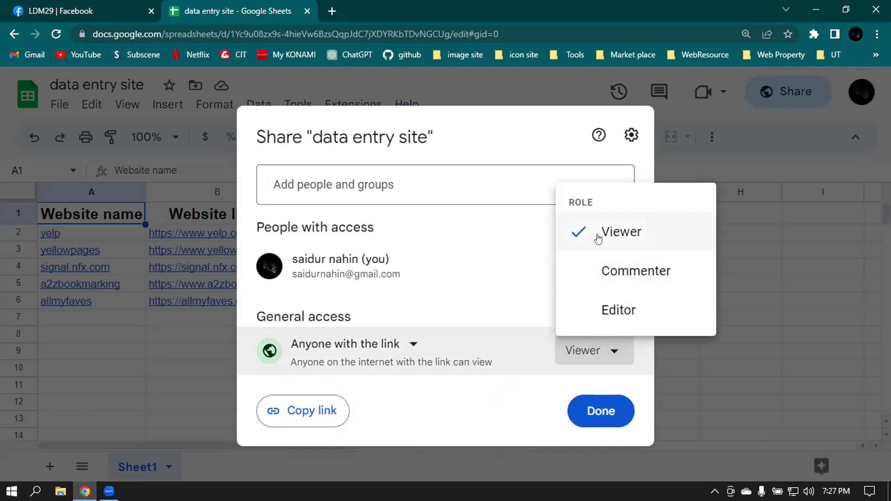
click(606, 308)
click(300, 411)
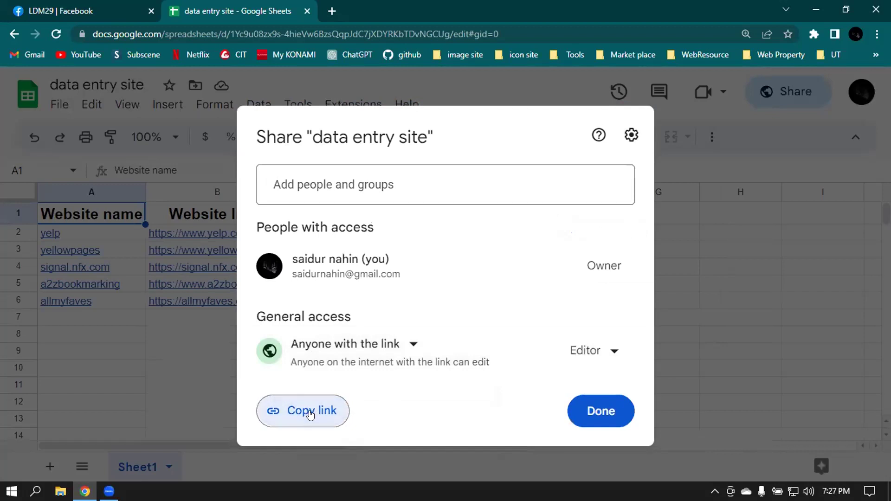
click(593, 412)
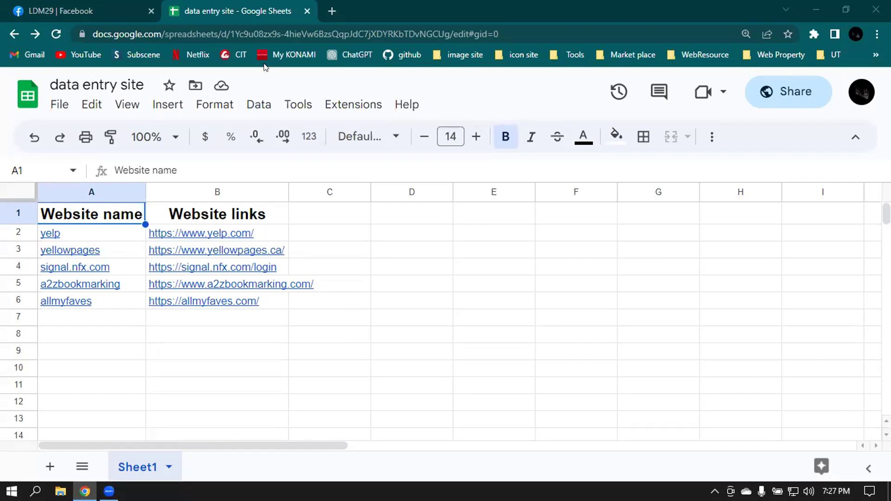
click(109, 4)
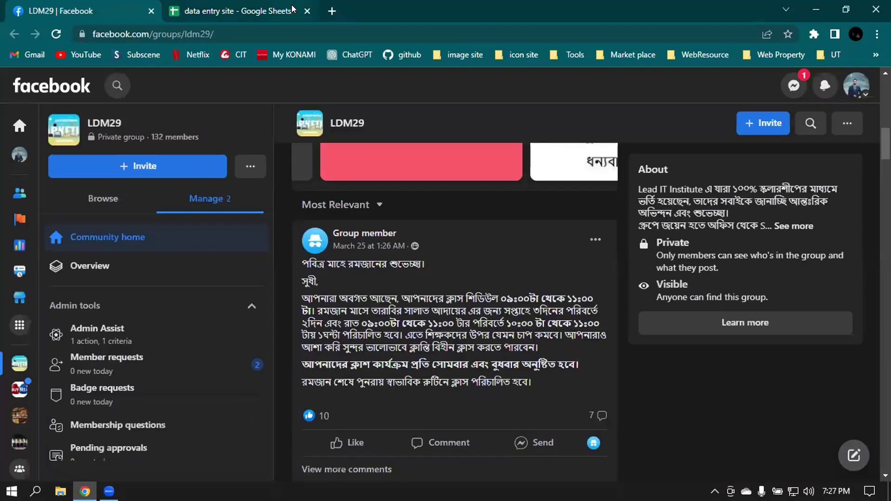
- Go back to the 'data entry site' sheet and reset Chrome's page zoom to 100%
click(292, 8)
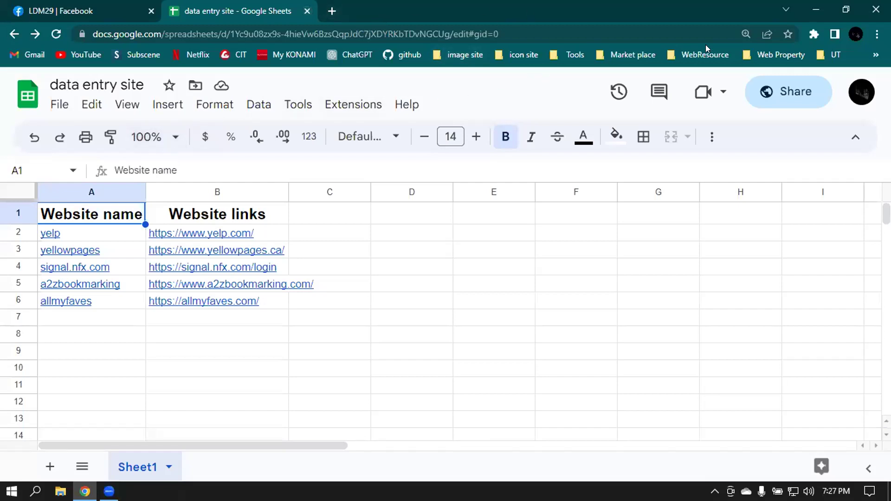
click(745, 32)
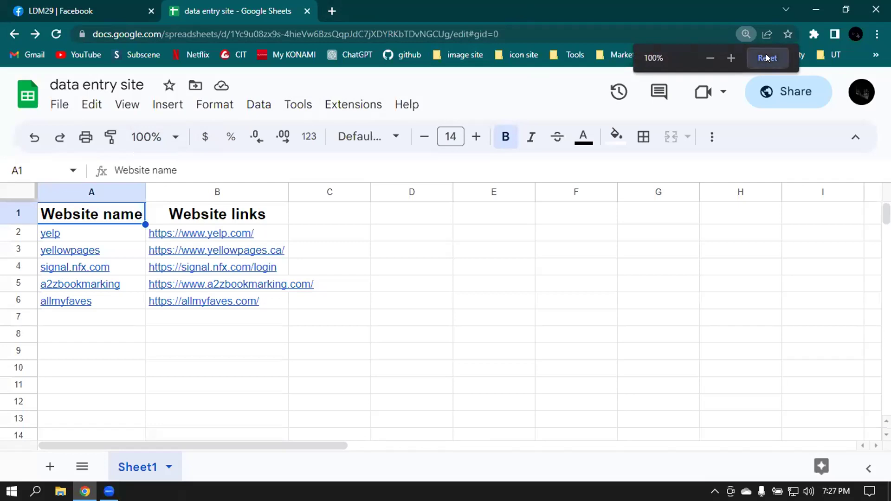
click(767, 57)
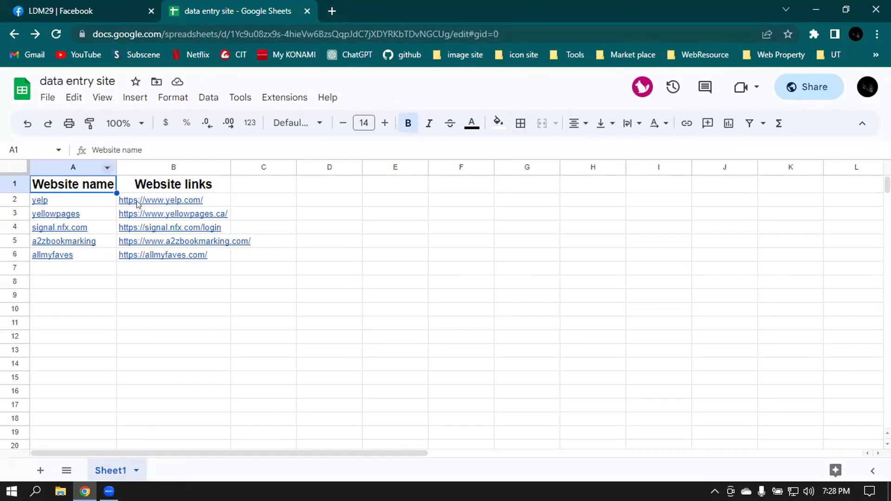
- Open the Yelp (B2) and Yellow Pages (B3) links in new tabs
right_click(173, 203)
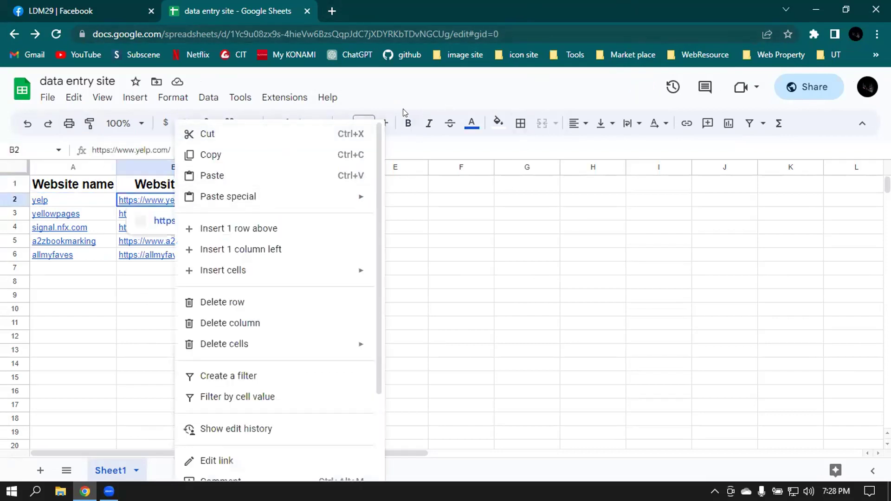
click(488, 185)
click(138, 203)
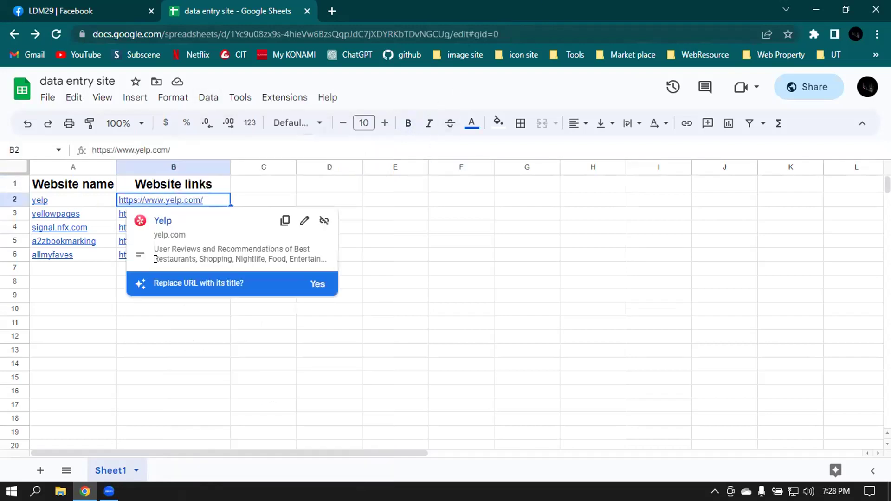
double_click(156, 200)
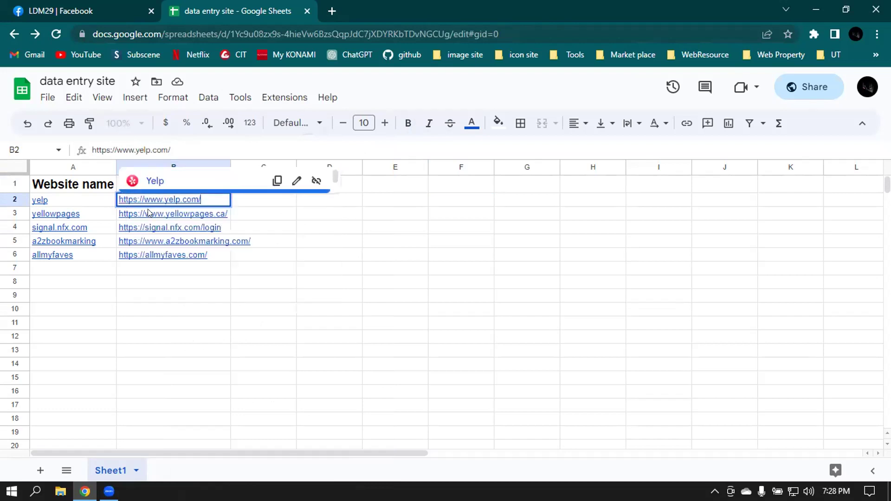
drag(289, 211, 334, 214)
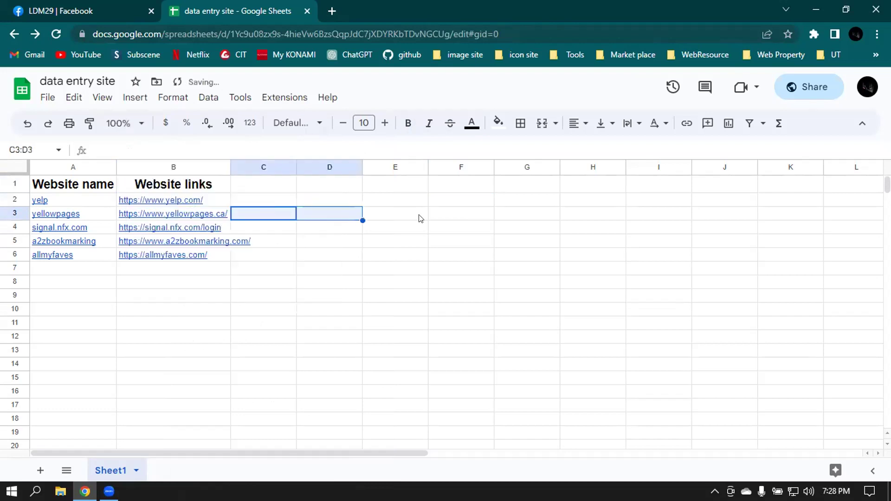
click(158, 202)
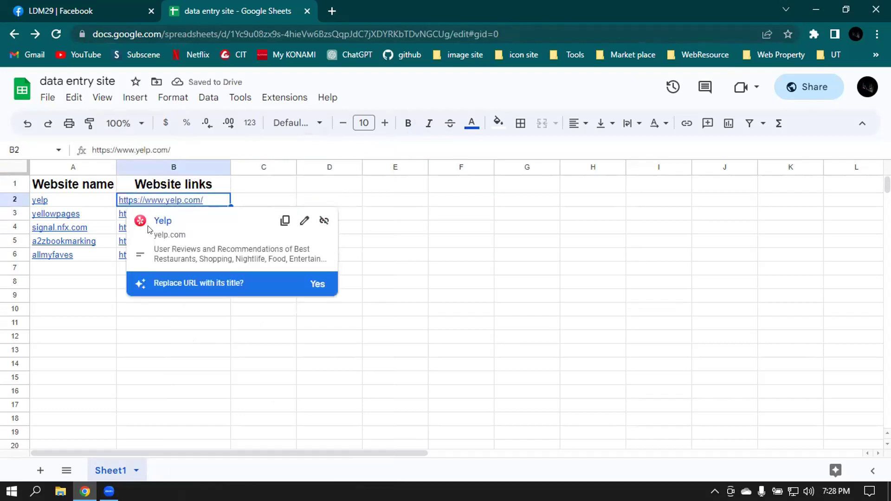
click(160, 220)
click(215, 4)
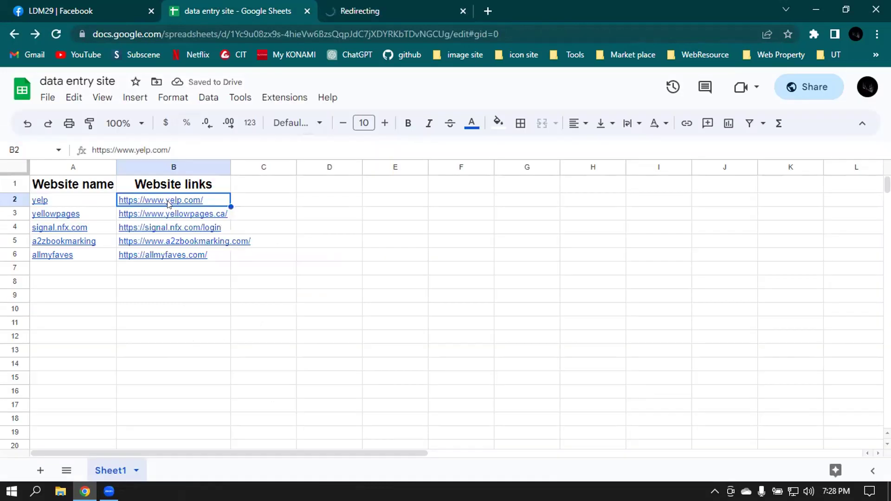
click(146, 213)
click(180, 235)
click(215, 11)
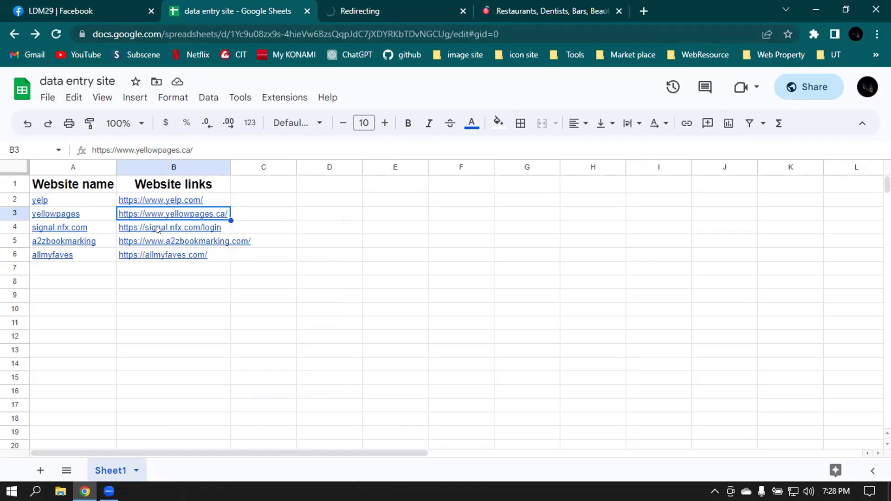
- Open the Signal (B4), A2Z Bookmarking (B5) and AllMyFaves (B6) links in new tabs
click(164, 234)
click(192, 256)
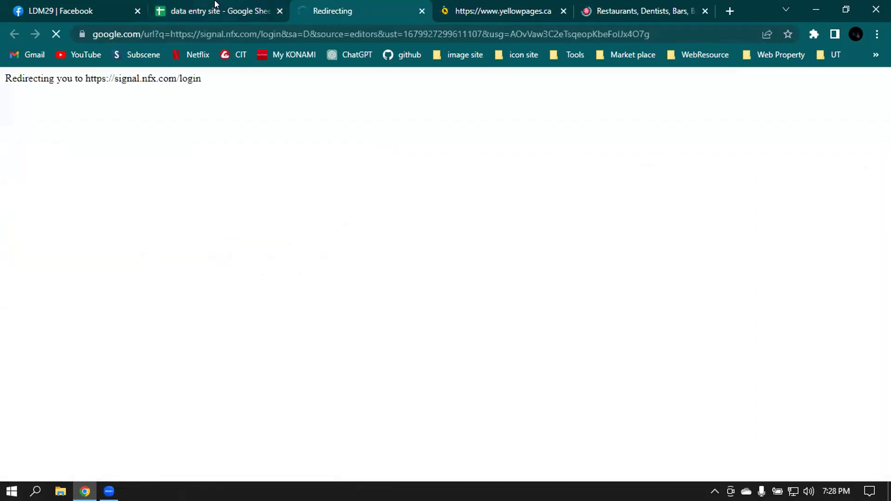
click(215, 11)
click(147, 240)
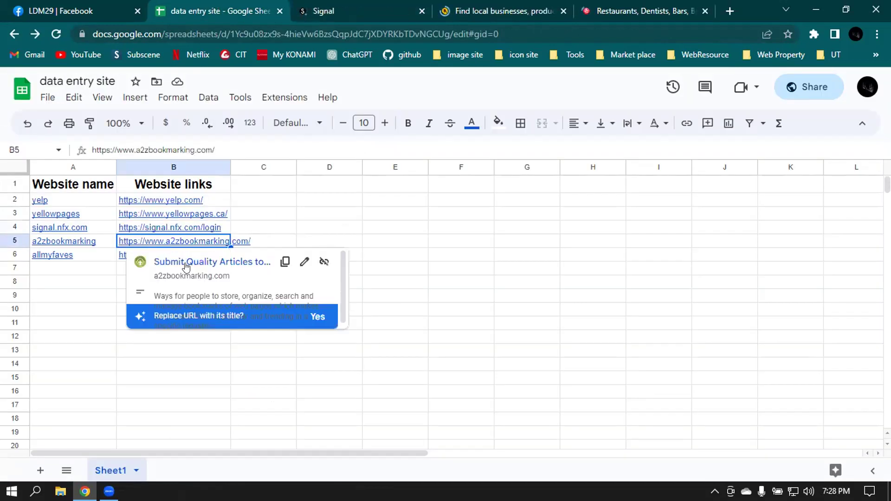
click(186, 263)
click(185, 11)
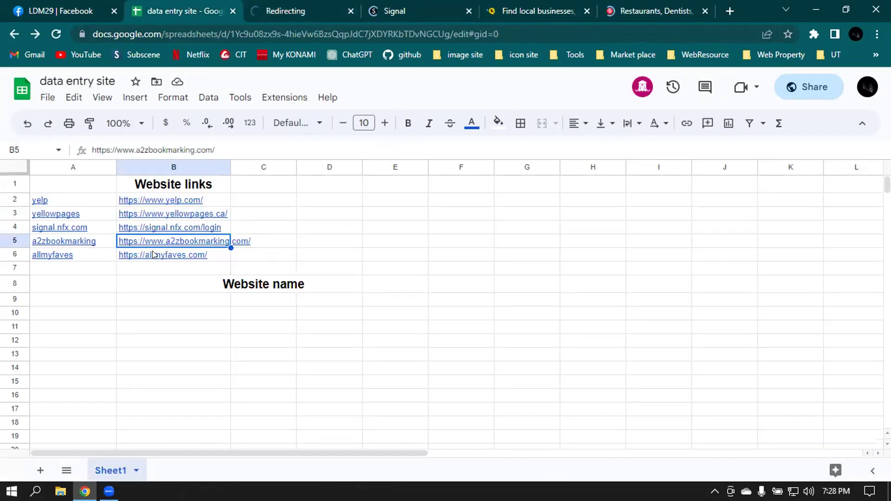
click(173, 256)
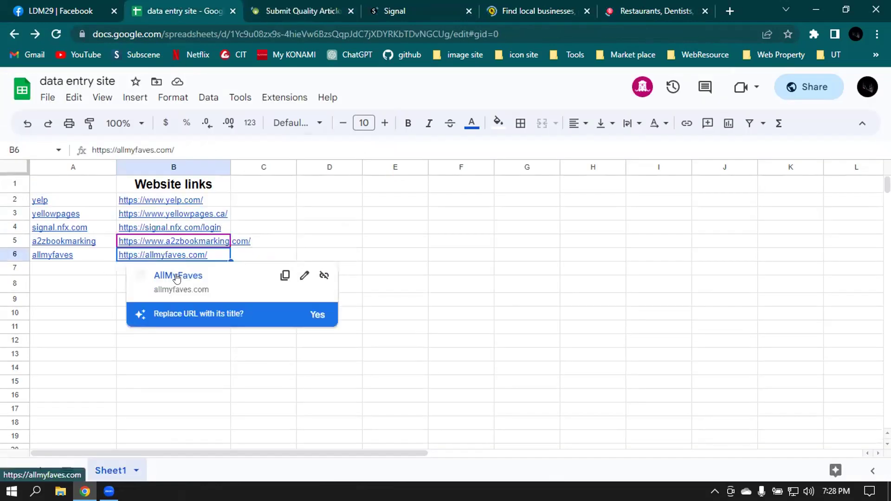
click(174, 274)
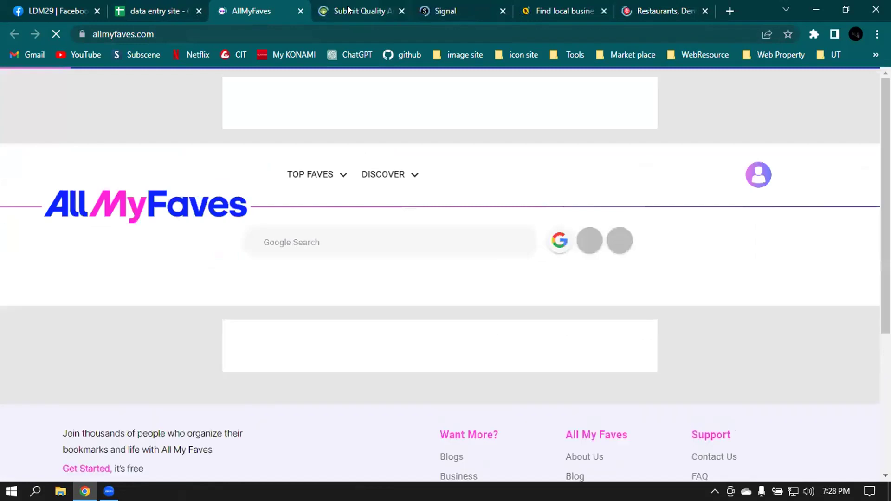
- Cycle through the A2Z Bookmarking, Signal, Yellow Pages and Yelp tabs
mouse_move(348, 9)
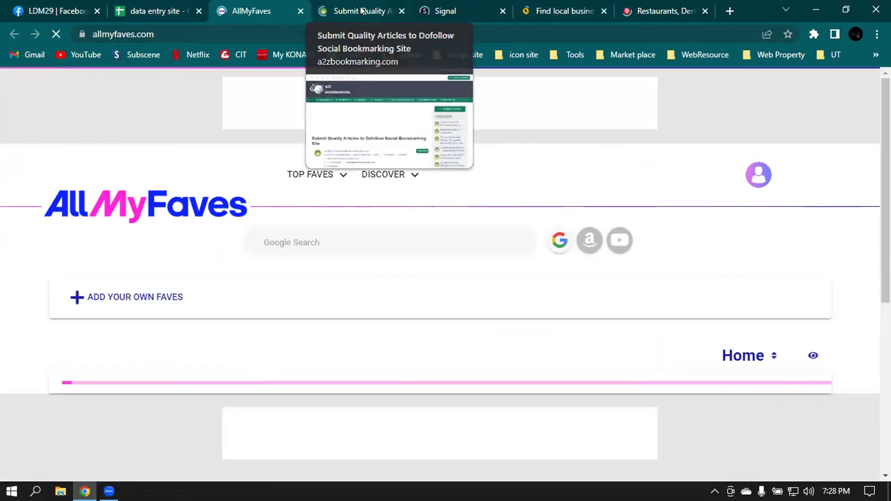
click(348, 9)
click(485, 7)
click(538, 6)
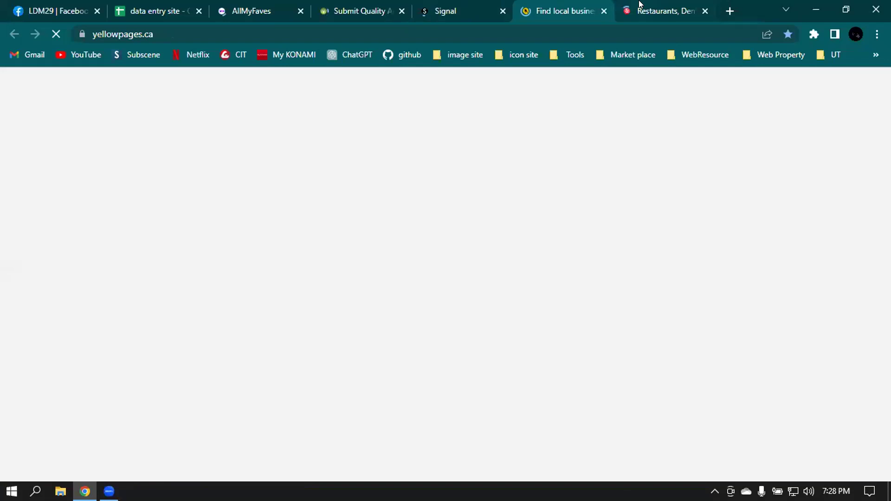
click(637, 9)
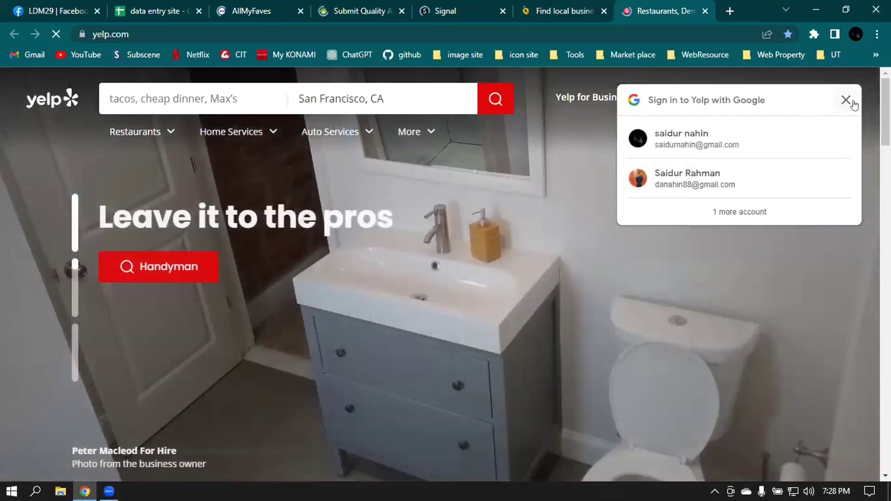
- Dismiss Yelp's Google sign-in prompt and close the Yellow Pages and Yelp tabs
click(846, 100)
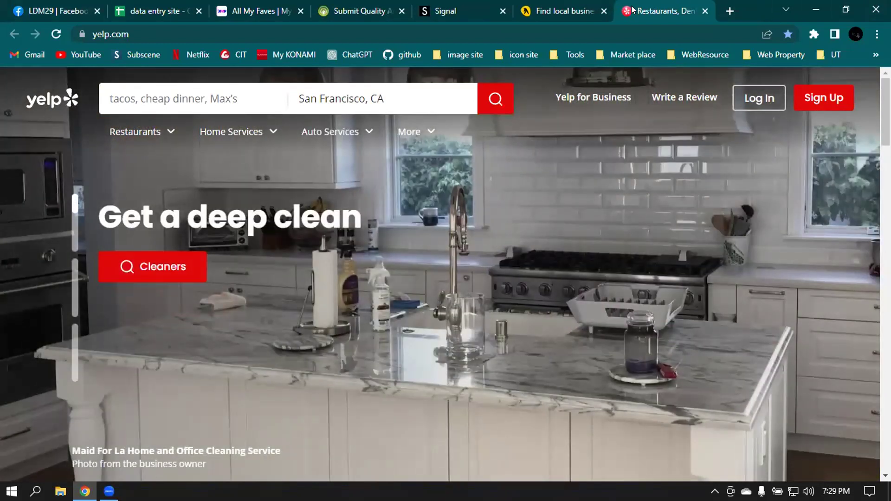
click(548, 4)
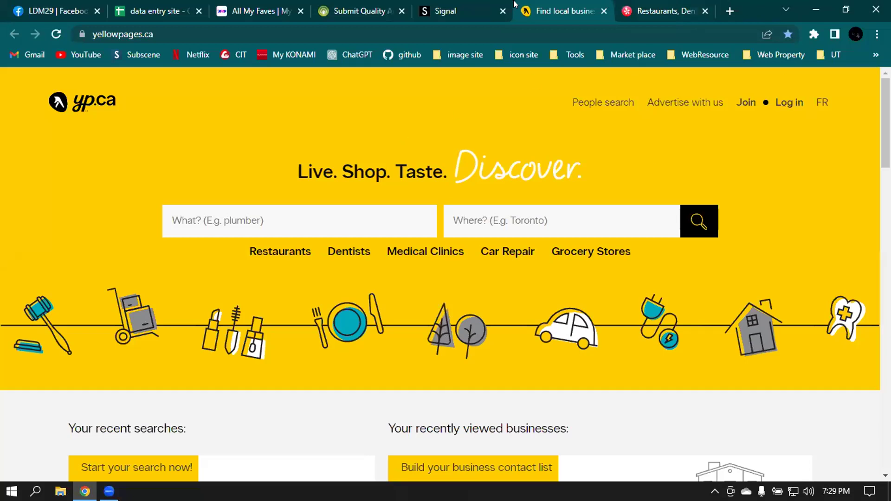
click(604, 11)
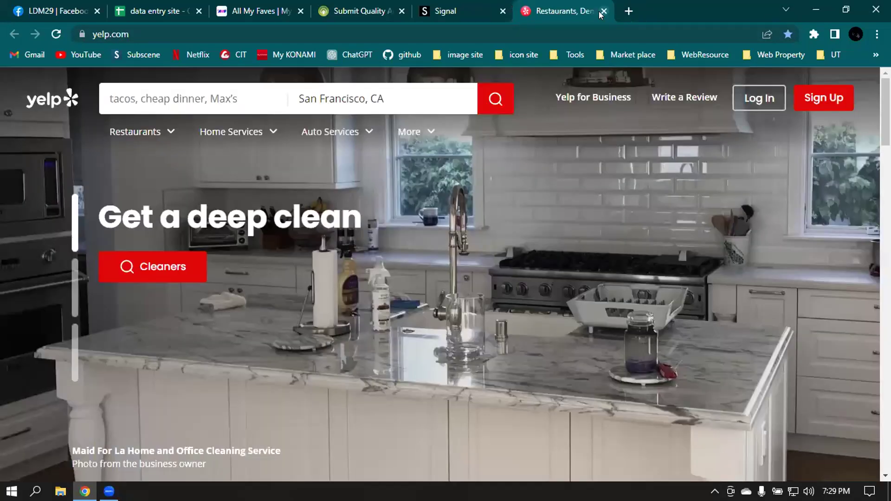
click(604, 11)
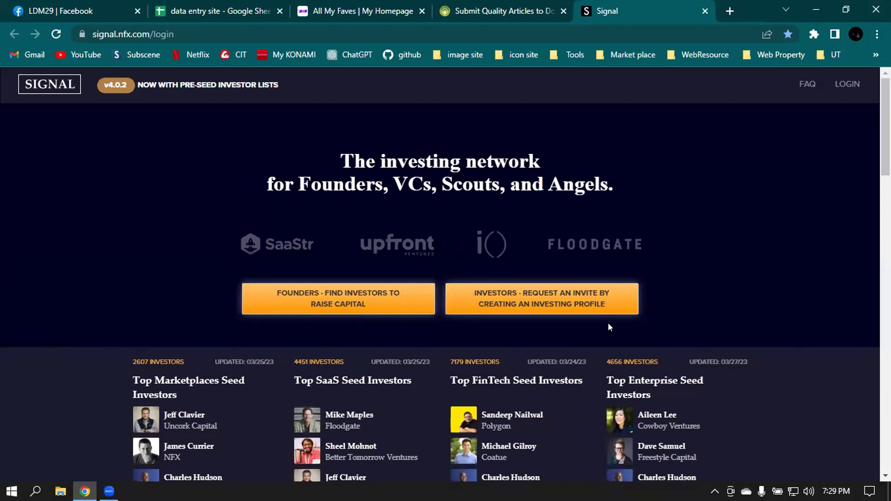
scroll(609, 327, down, 9)
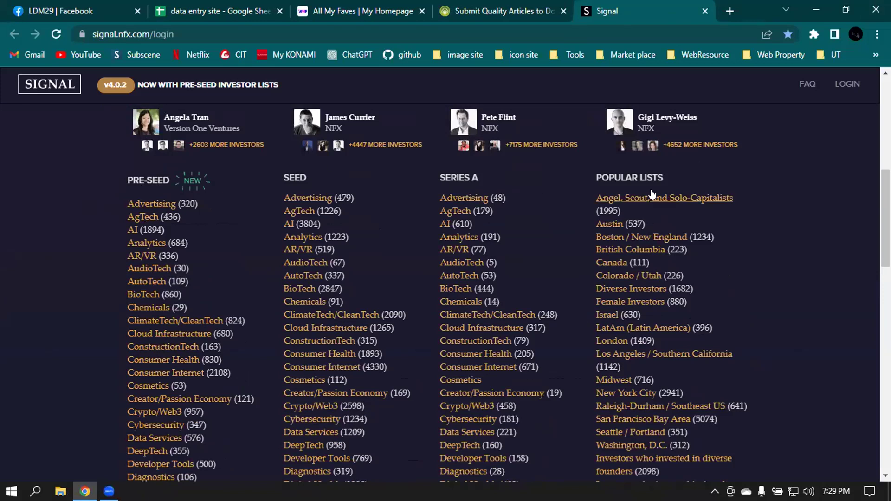
- Open Signal's Food and Beverage (528) pre-seed investor list
scroll(174, 213, down, 1)
scroll(174, 213, down, 11)
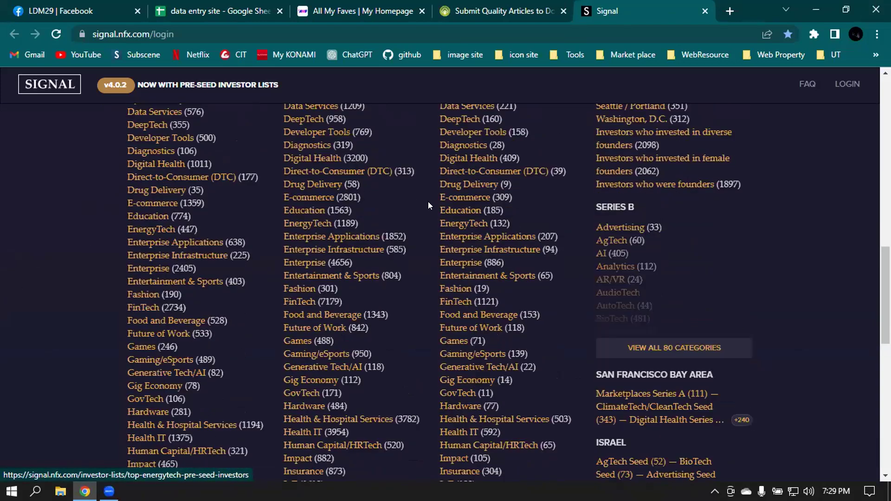
scroll(338, 223, down, 4)
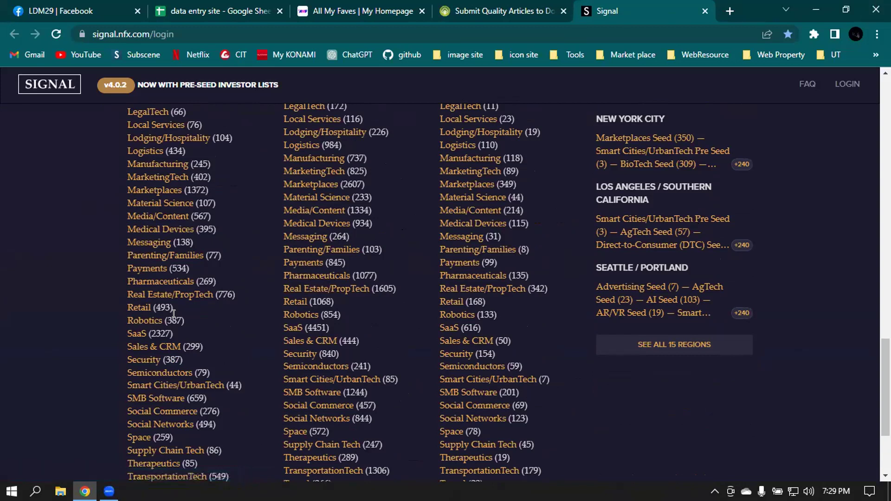
scroll(206, 266, up, 3)
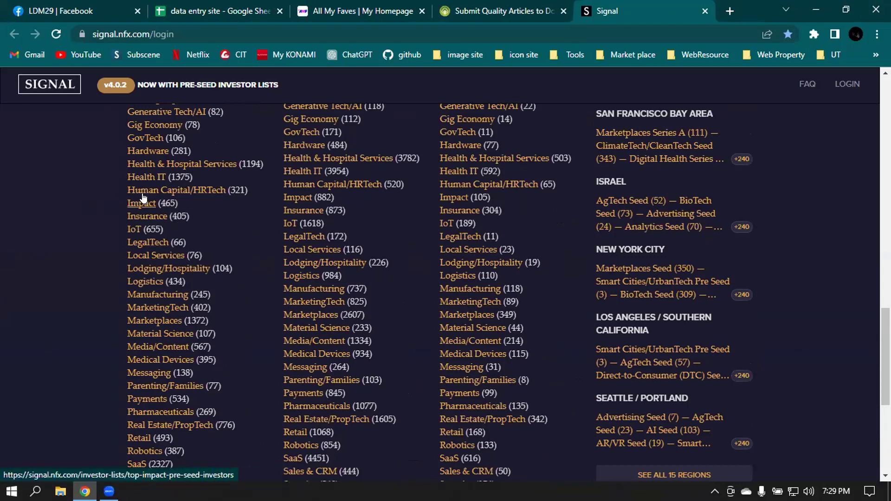
scroll(188, 222, down, 2)
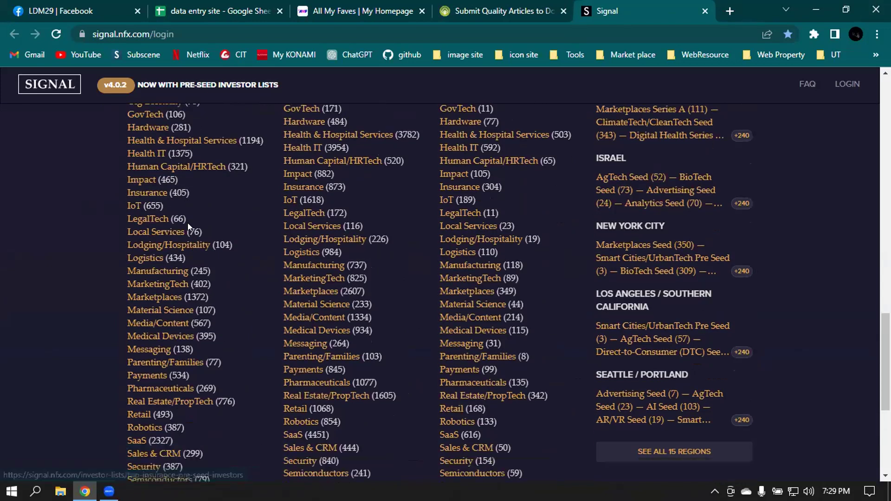
scroll(187, 228, up, 5)
scroll(184, 226, up, 3)
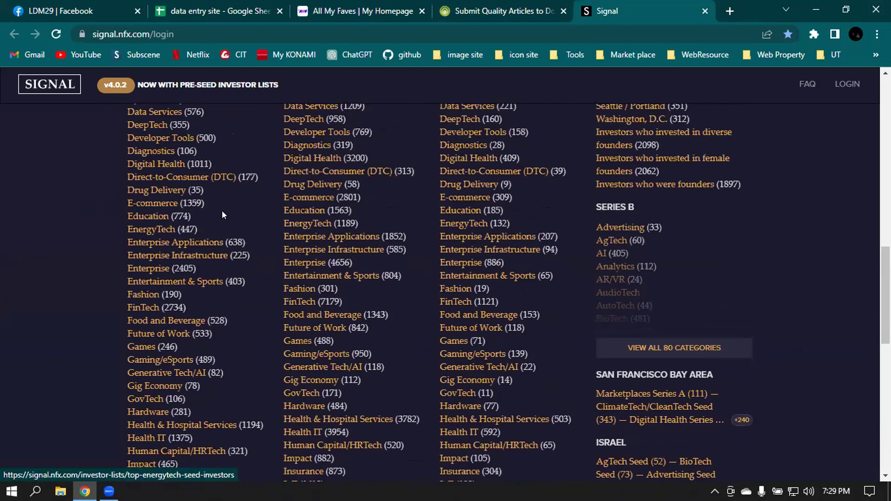
click(165, 321)
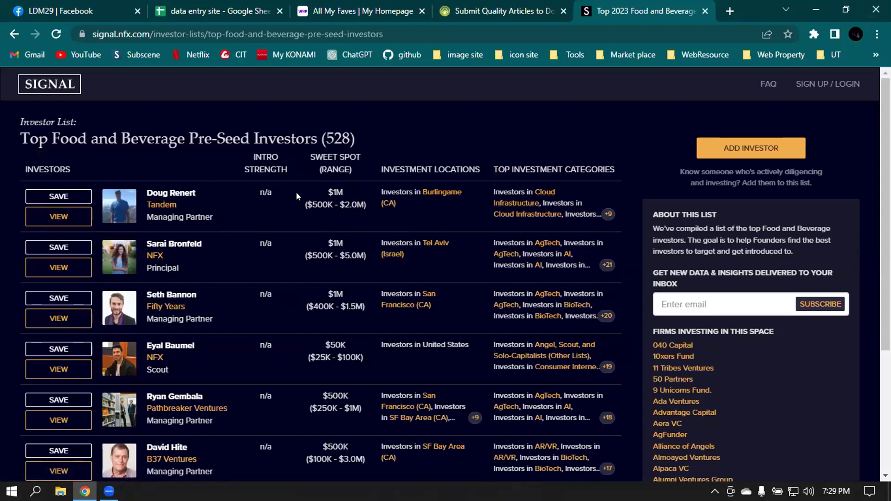
- View the first listed investor's full profile
scroll(284, 207, down, 4)
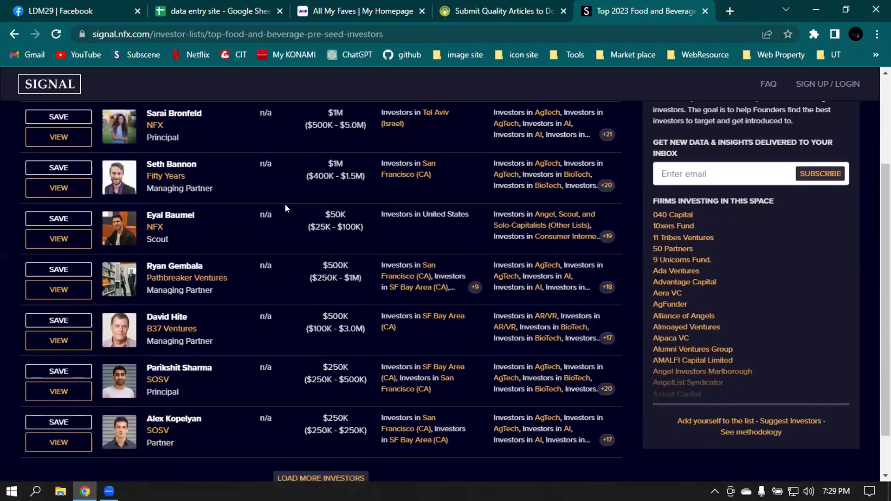
scroll(285, 206, up, 4)
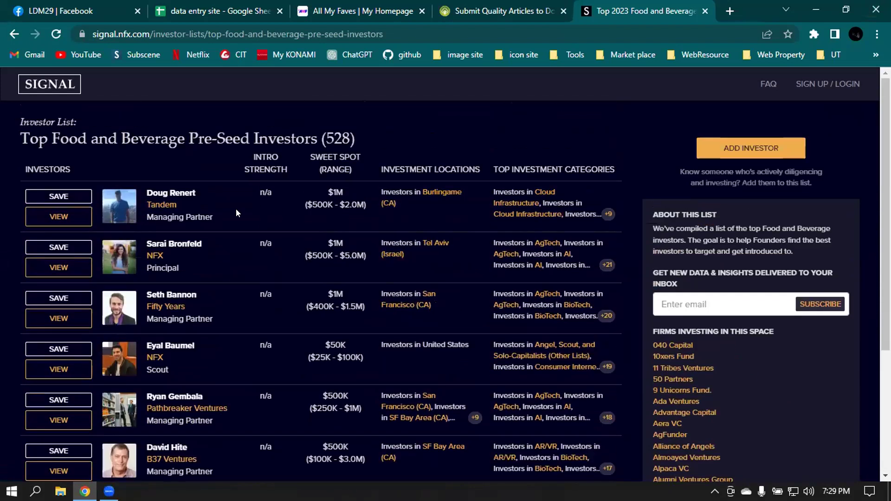
click(42, 217)
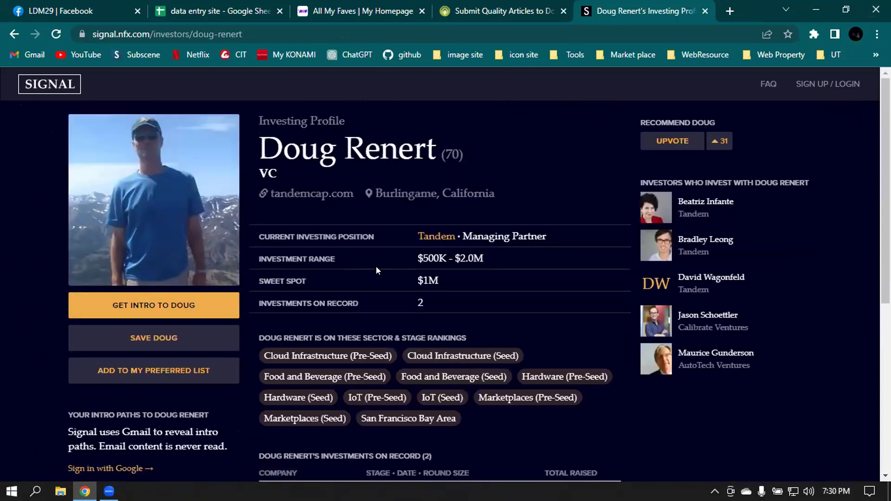
scroll(297, 274, down, 5)
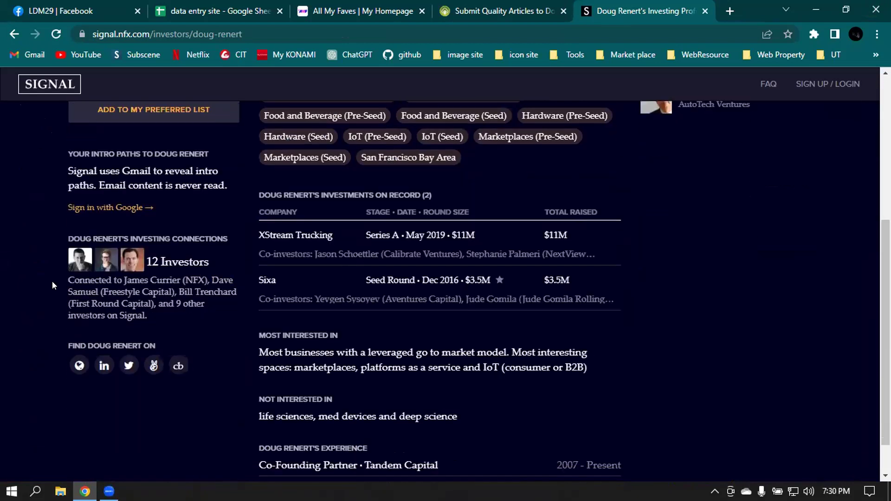
scroll(506, 253, down, 1)
scroll(483, 262, up, 6)
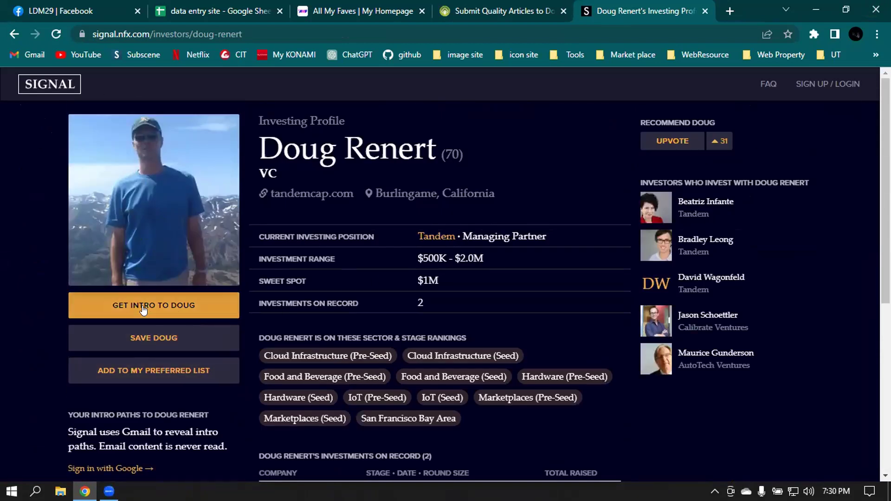
- Request an intro, try Continue With Google, then return to the profile
click(219, 305)
scroll(219, 304, down, 1)
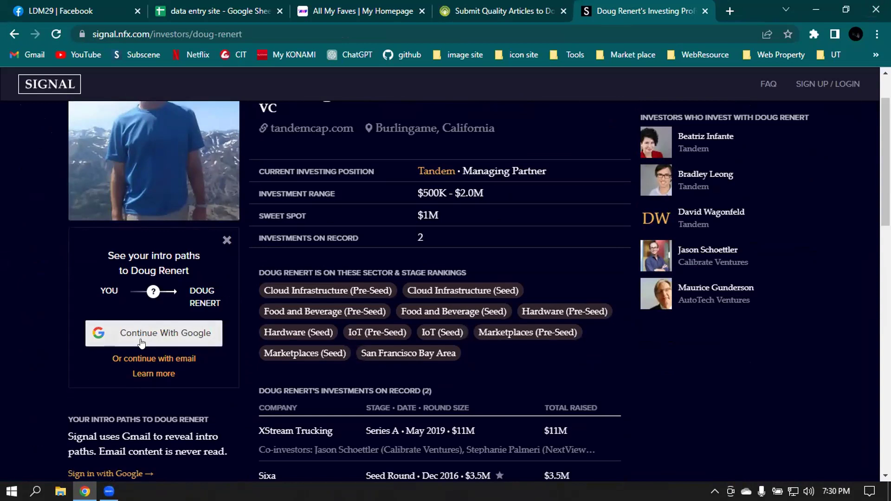
click(143, 343)
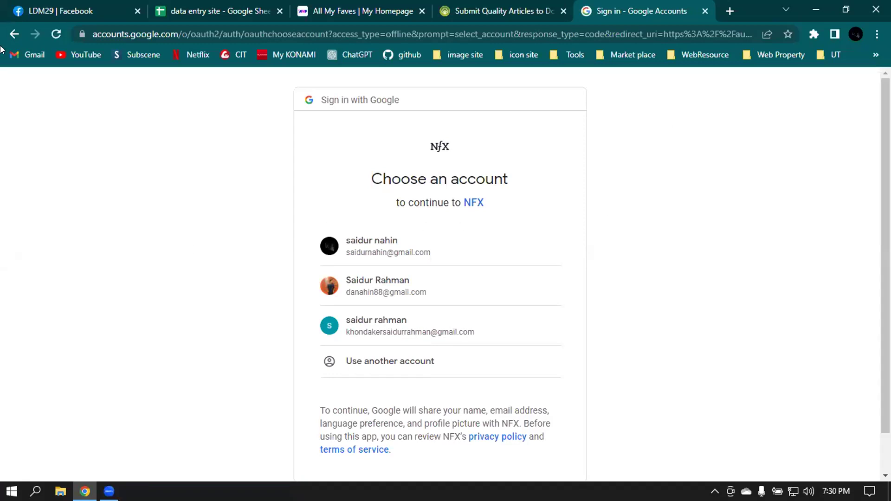
click(11, 34)
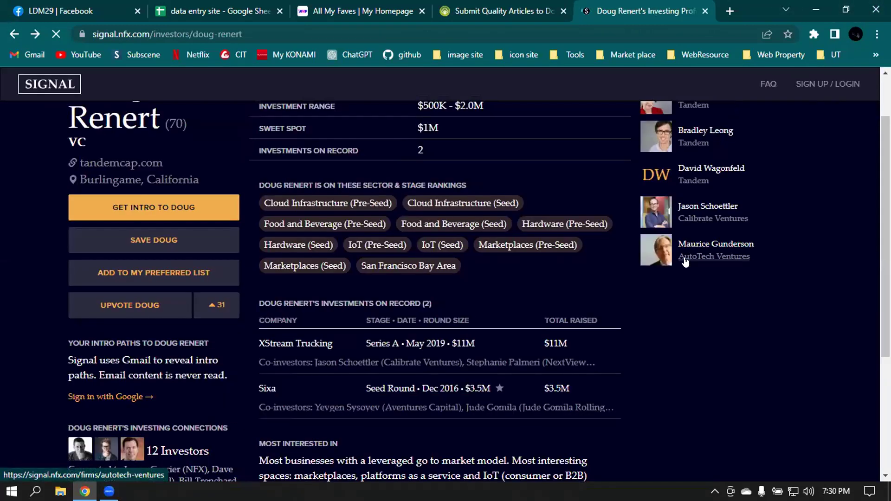
scroll(493, 273, down, 6)
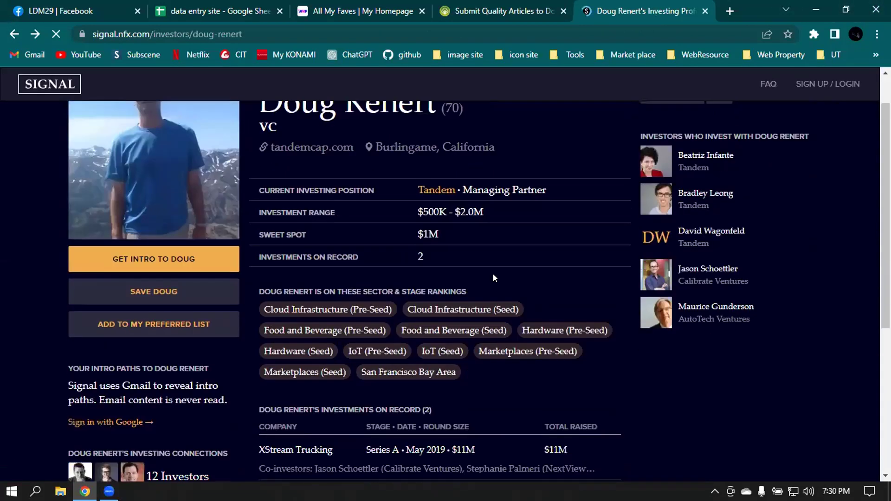
scroll(461, 283, up, 6)
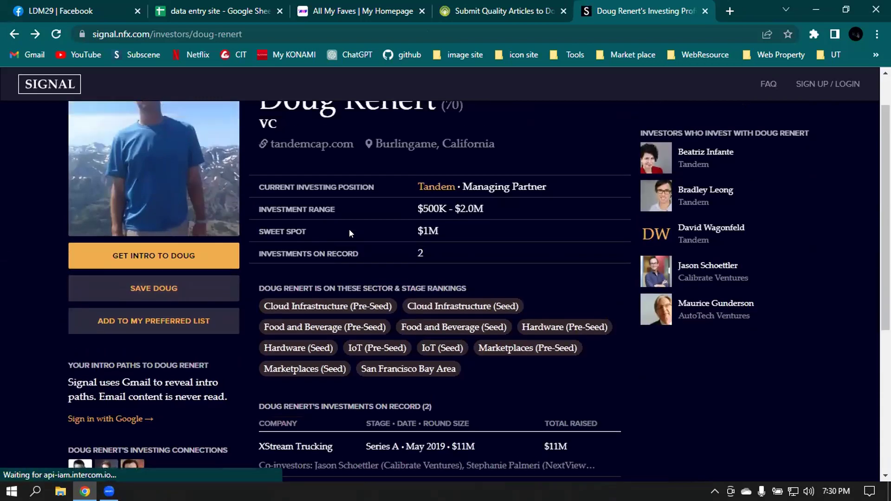
- Reopen the intro paths panel, then open the firm's site tandemcap.com
click(232, 301)
scroll(145, 346, down, 3)
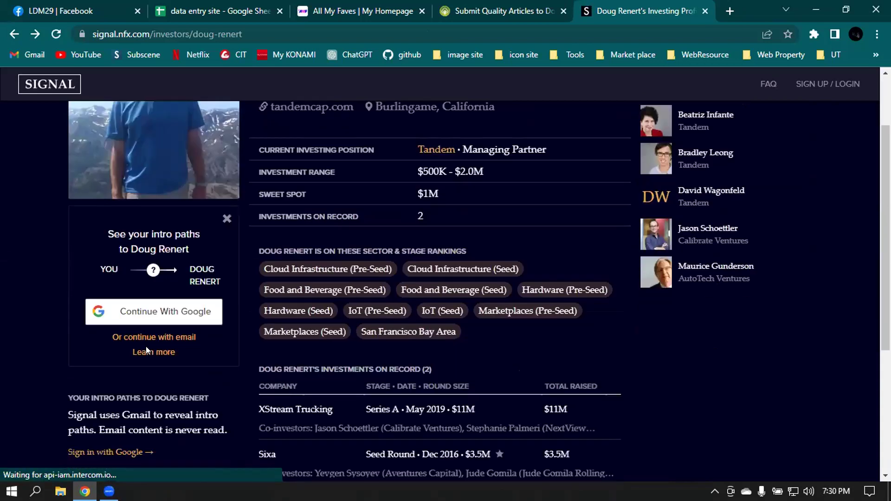
scroll(172, 325, up, 3)
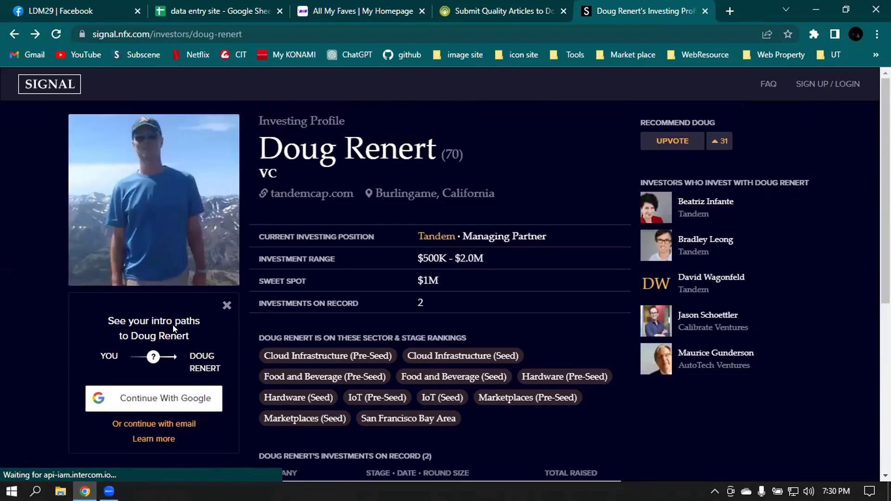
click(285, 197)
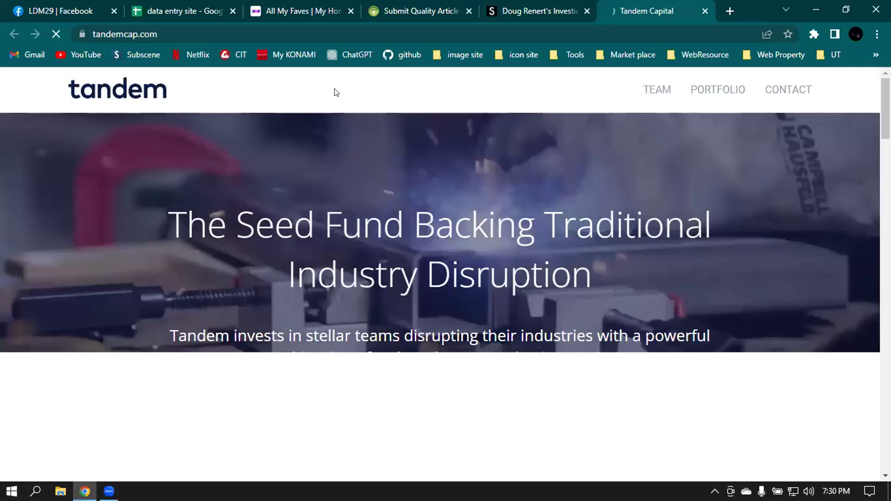
- Scroll through the Tandem Capital homepage
scroll(522, 146, down, 10)
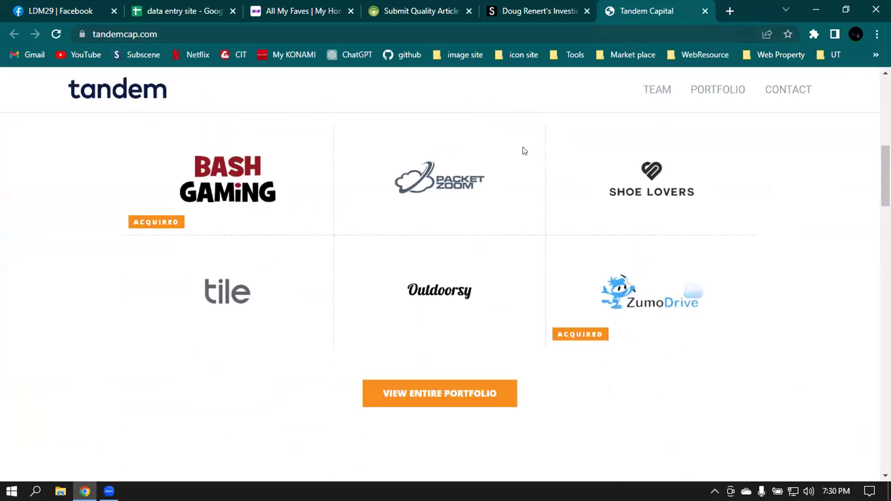
scroll(523, 147, down, 15)
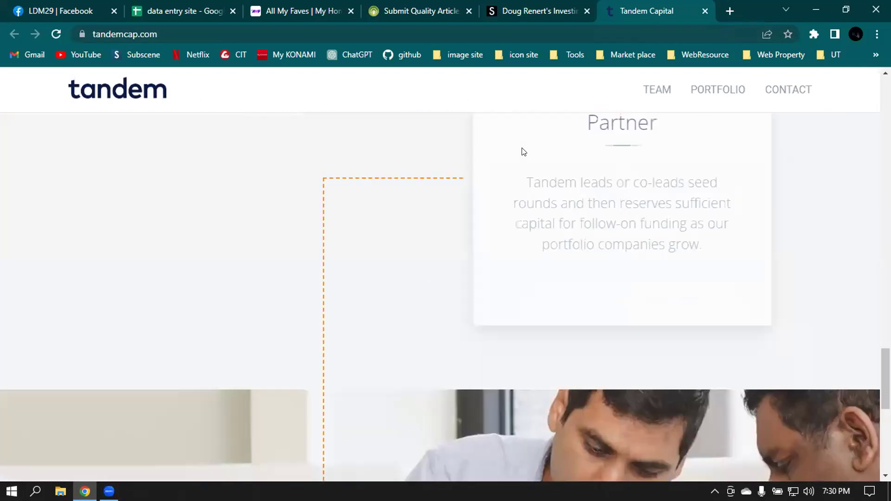
scroll(523, 152, down, 10)
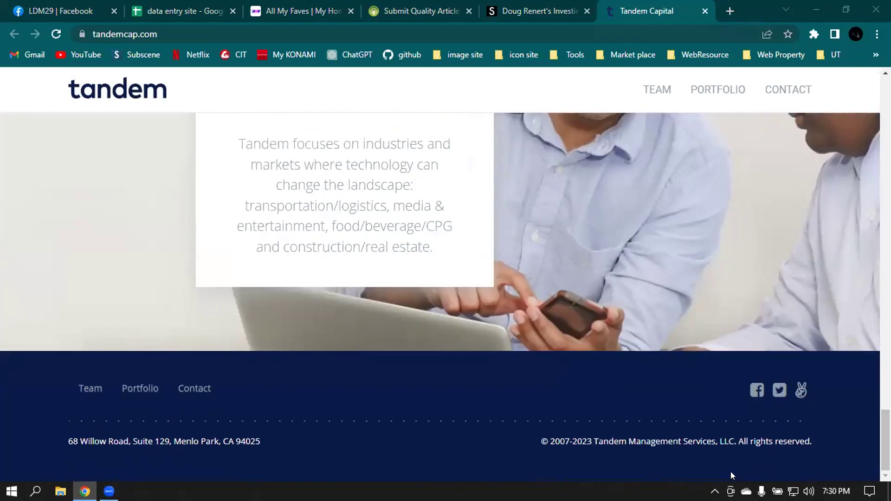
scroll(847, 443, up, 10)
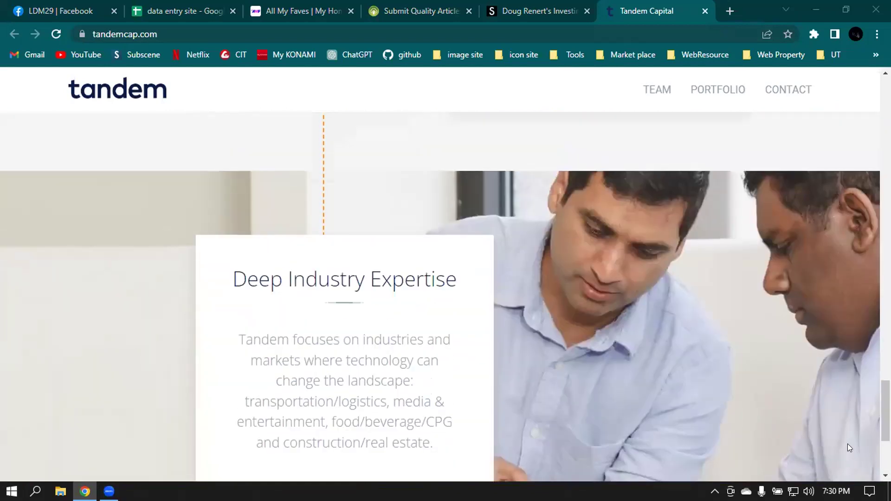
scroll(849, 448, up, 12)
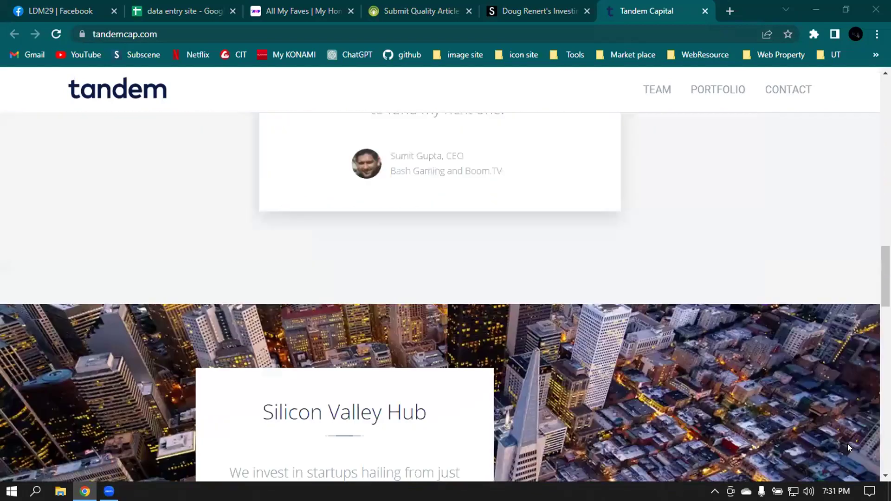
scroll(835, 445, up, 10)
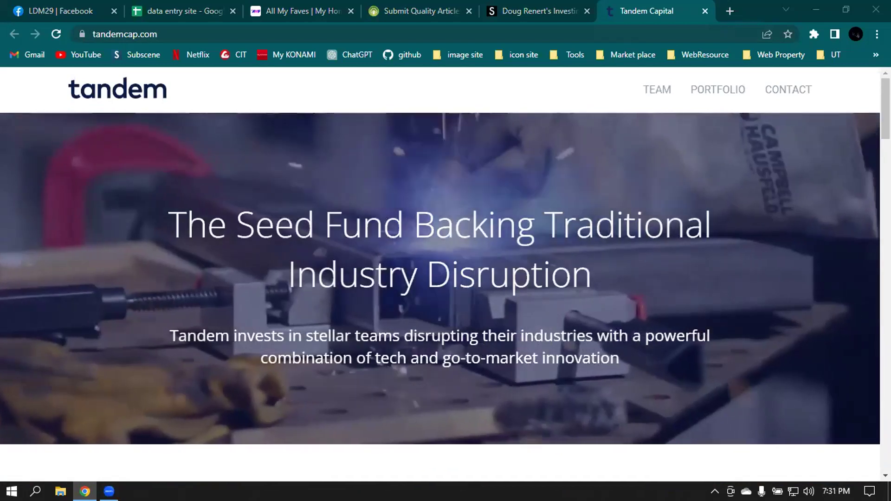
- Browse Tandem's Contact Us page, then return to the Signal profile tab
click(780, 93)
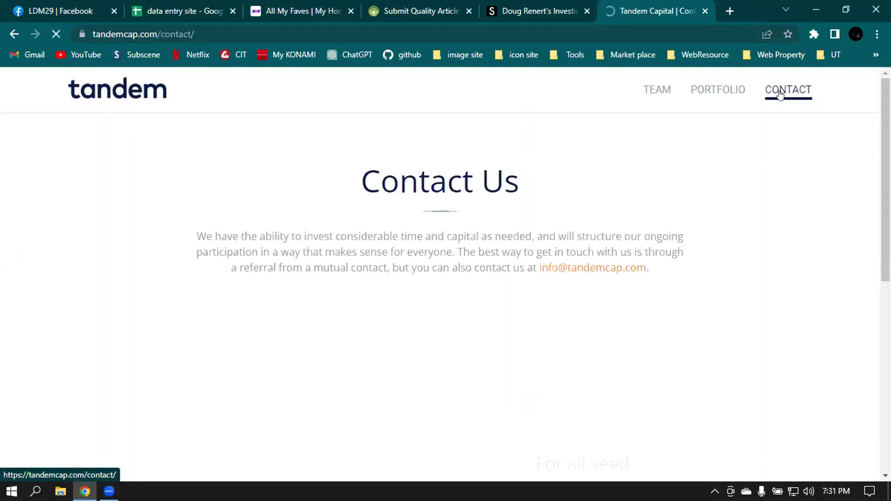
scroll(743, 162, down, 8)
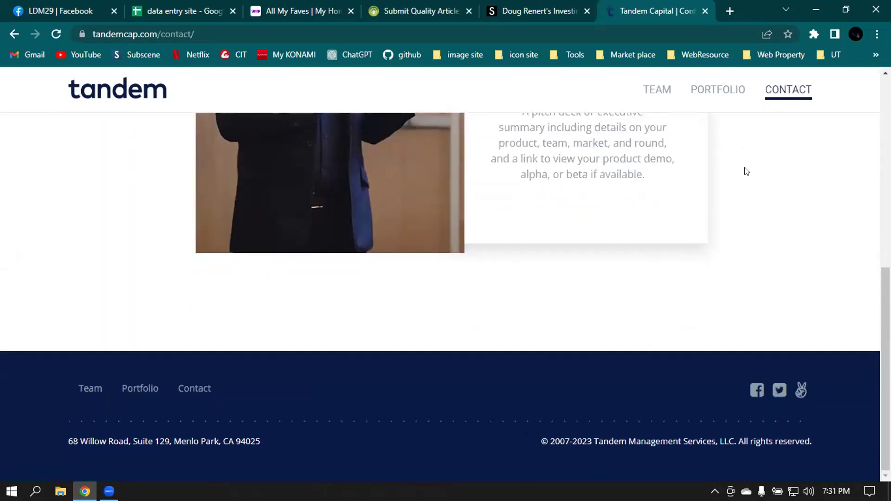
scroll(766, 219, up, 3)
scroll(765, 242, down, 3)
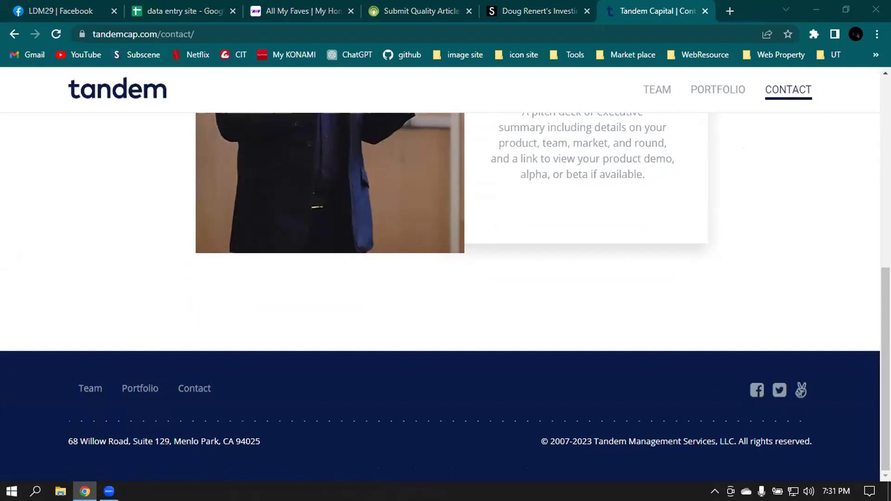
scroll(711, 248, up, 7)
click(492, 6)
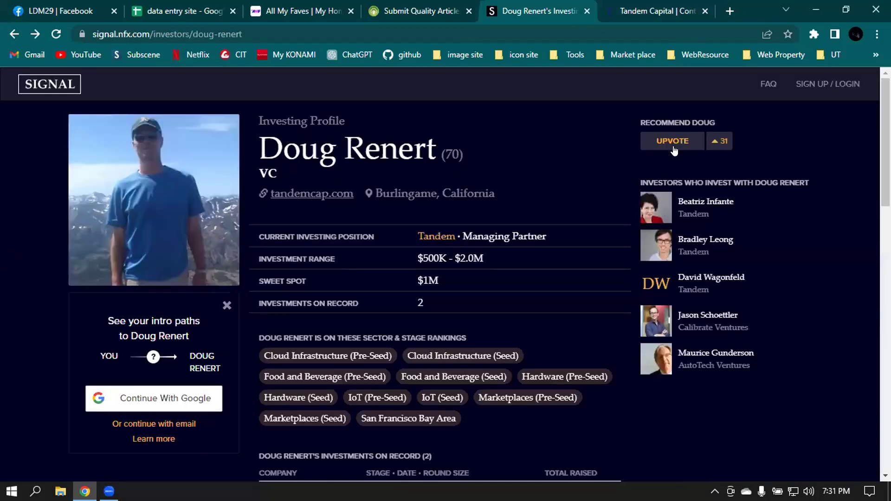
drag(259, 148, 439, 159)
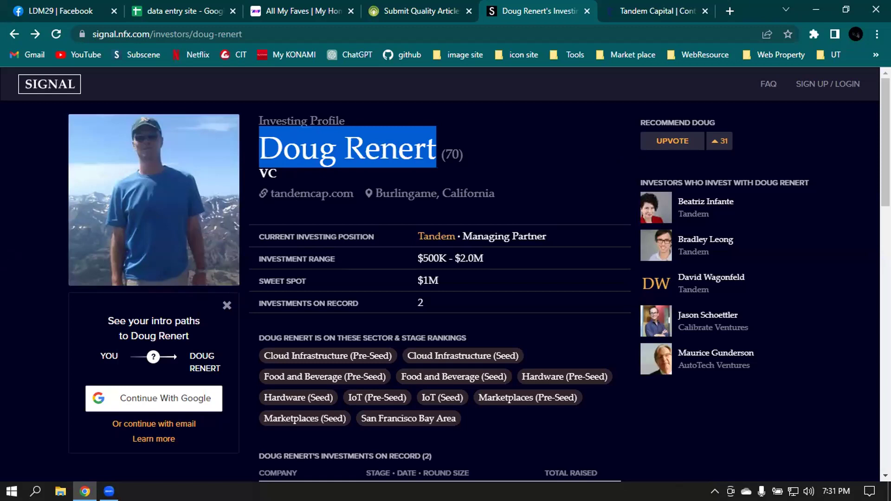
click(730, 11)
click(154, 34)
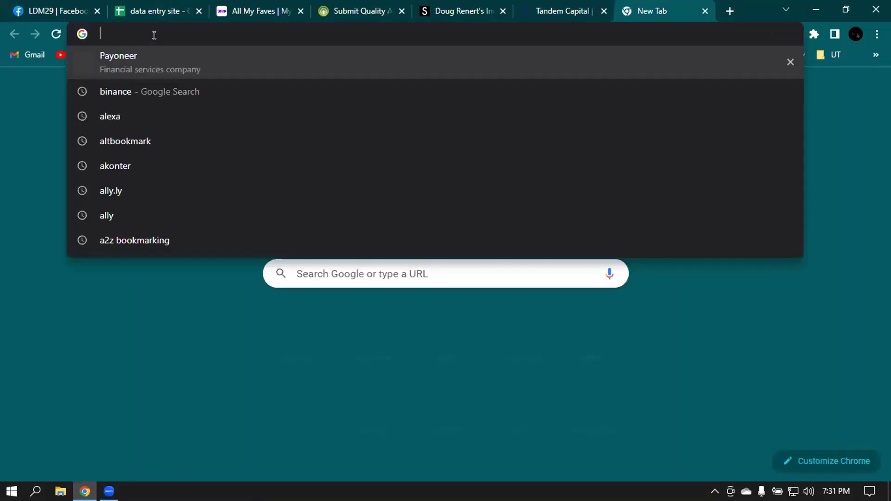
text(")
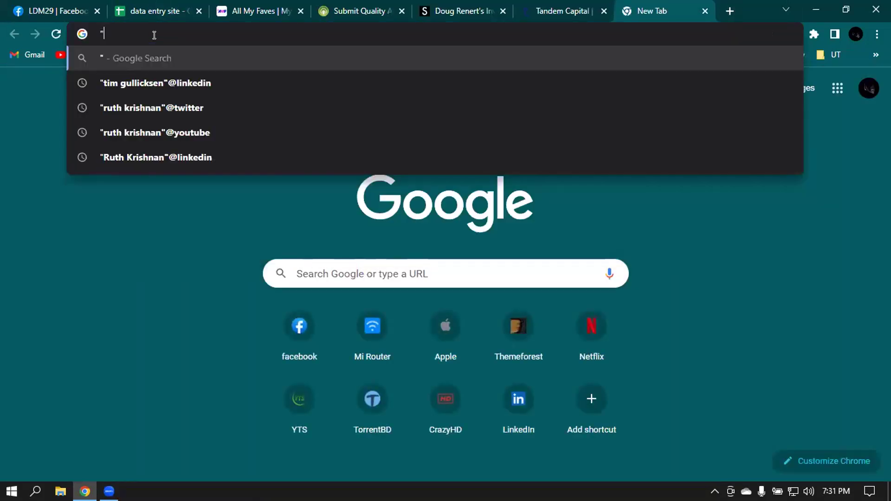
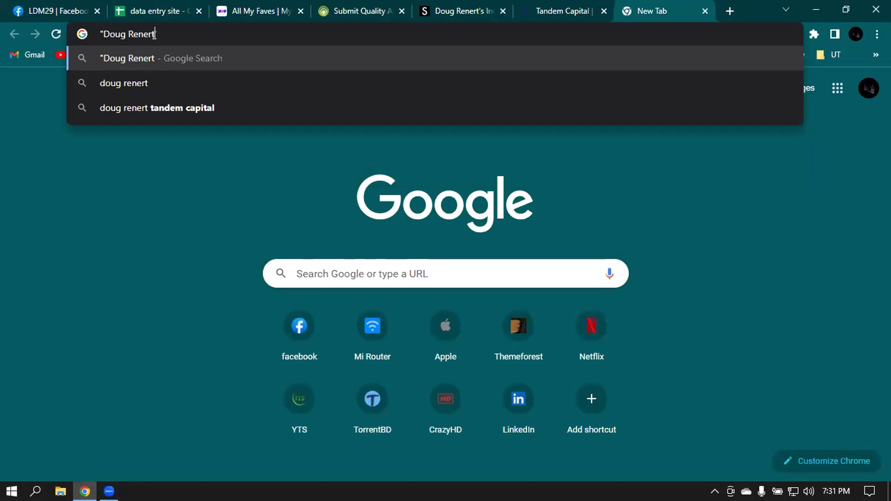
text(@)
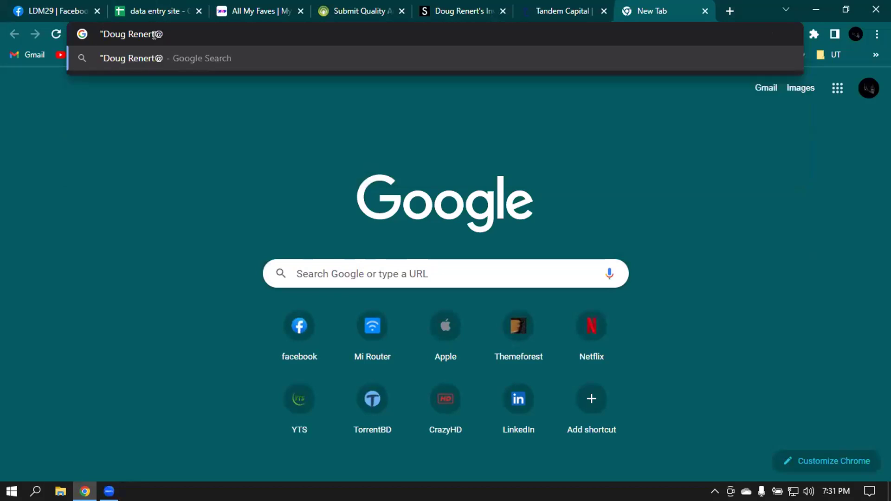
text(linkedin)
key(Return)
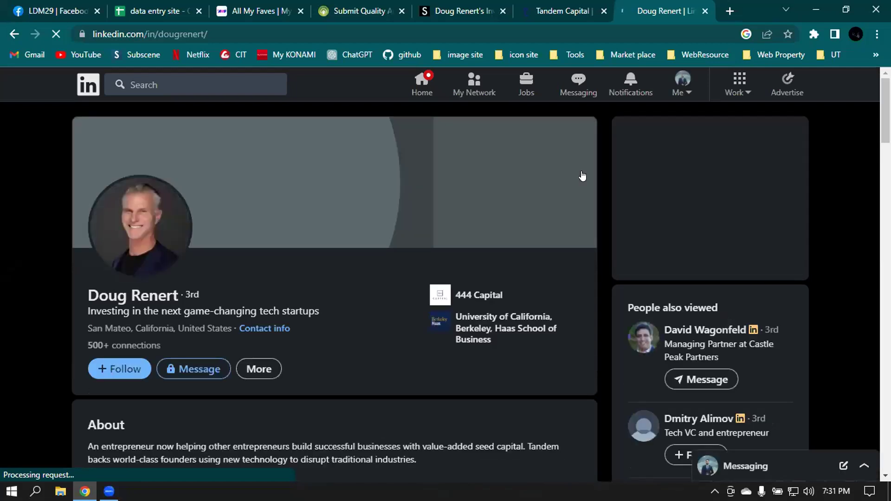
scroll(374, 238, down, 8)
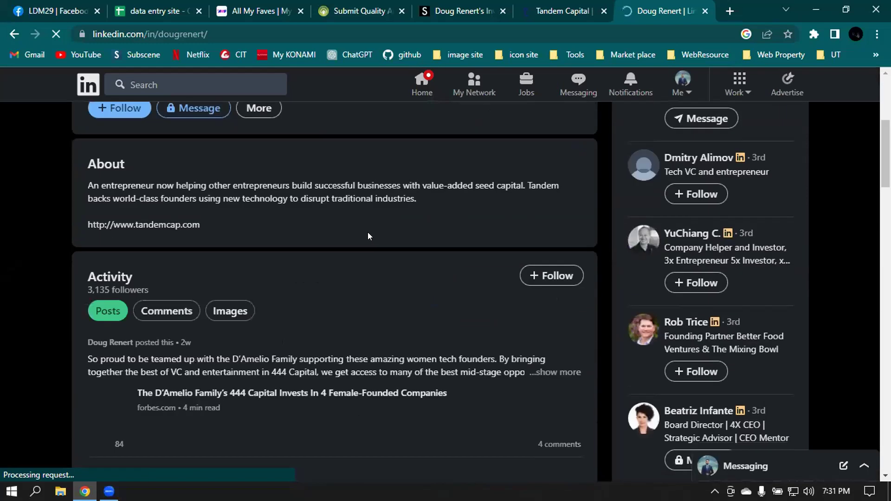
scroll(368, 234, down, 6)
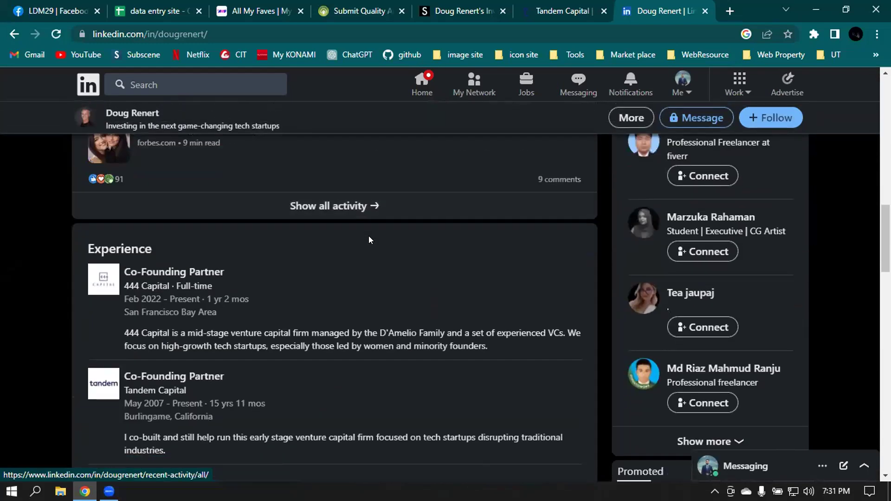
scroll(368, 237, down, 4)
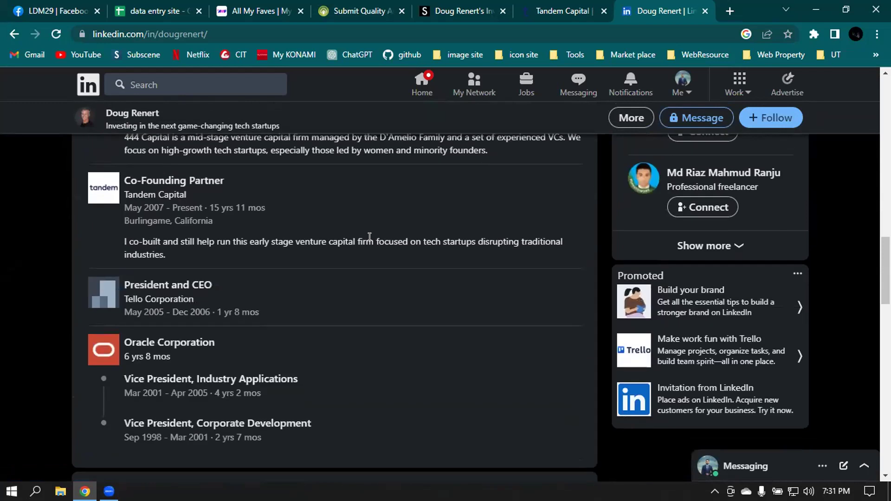
scroll(366, 237, up, 18)
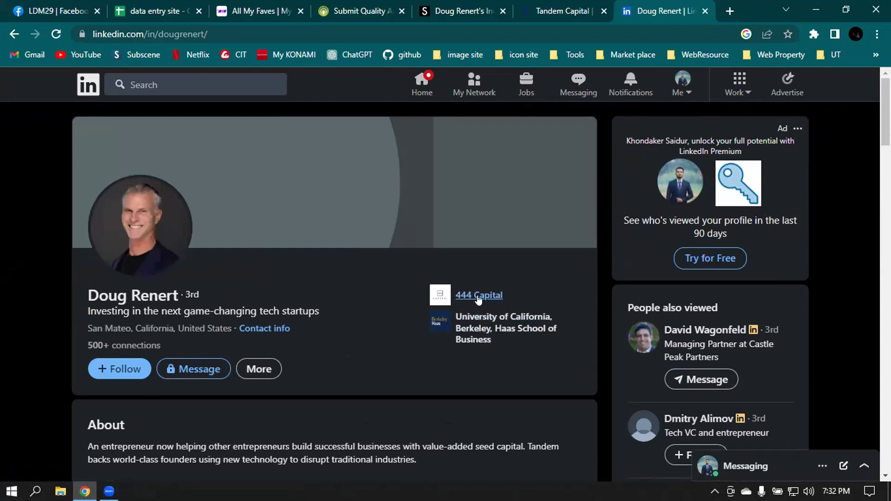
click(249, 370)
scroll(279, 413, down, 3)
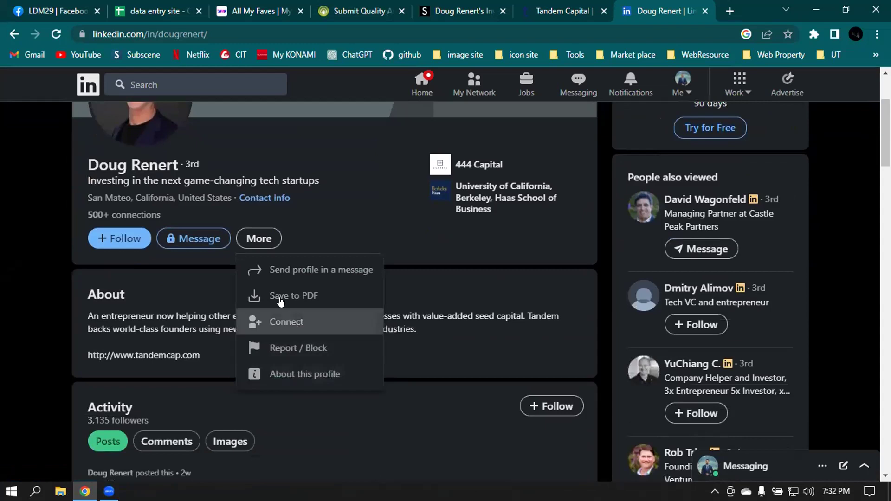
click(265, 198)
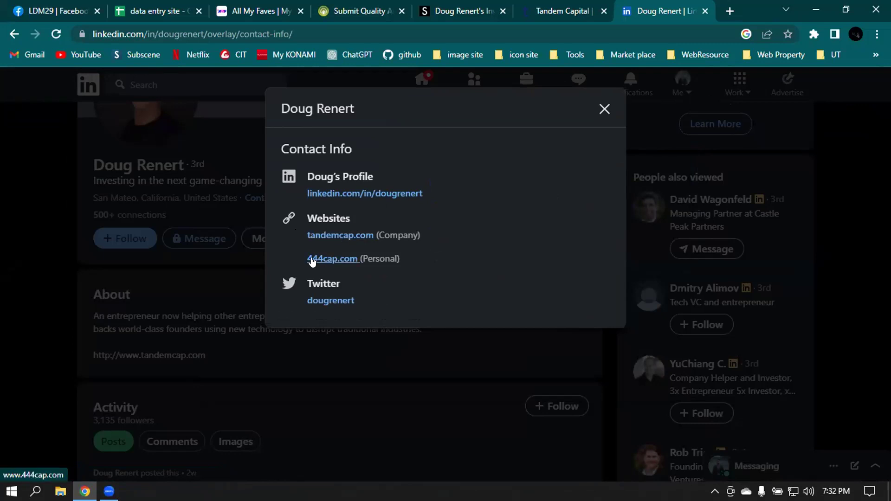
click(604, 109)
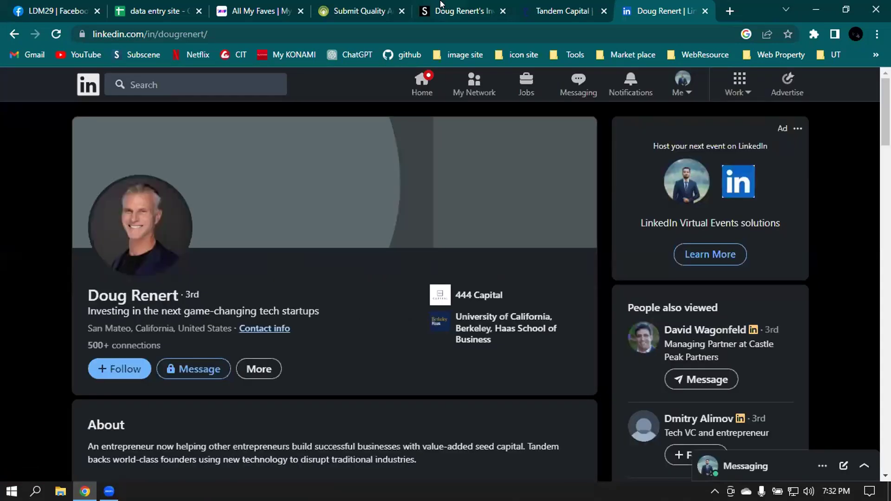
click(433, 6)
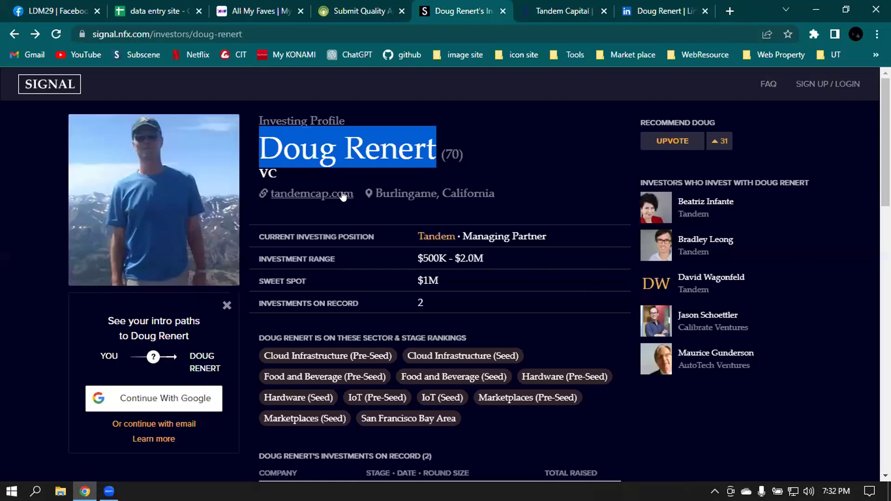
scroll(366, 200, down, 3)
scroll(349, 198, up, 3)
click(510, 161)
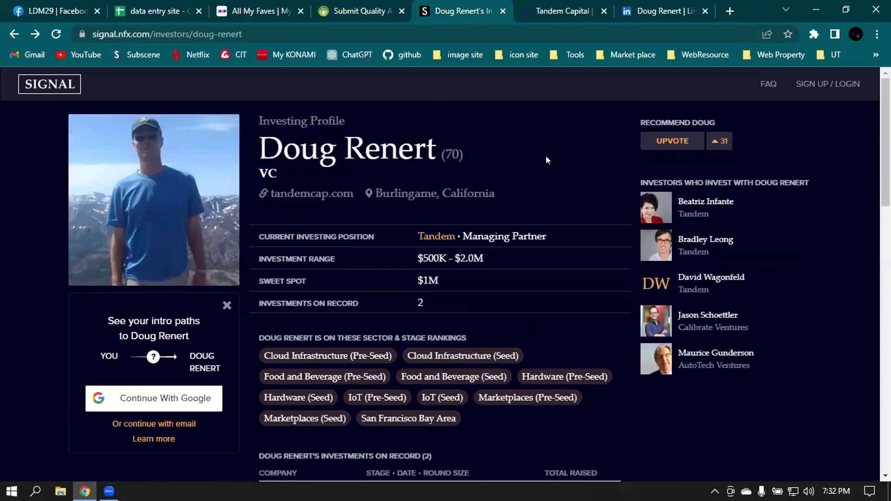
scroll(546, 160, down, 10)
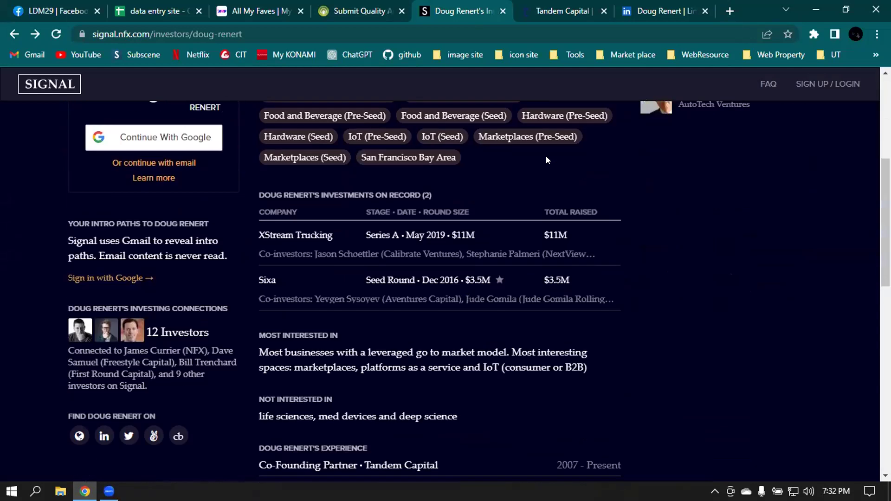
scroll(547, 159, down, 9)
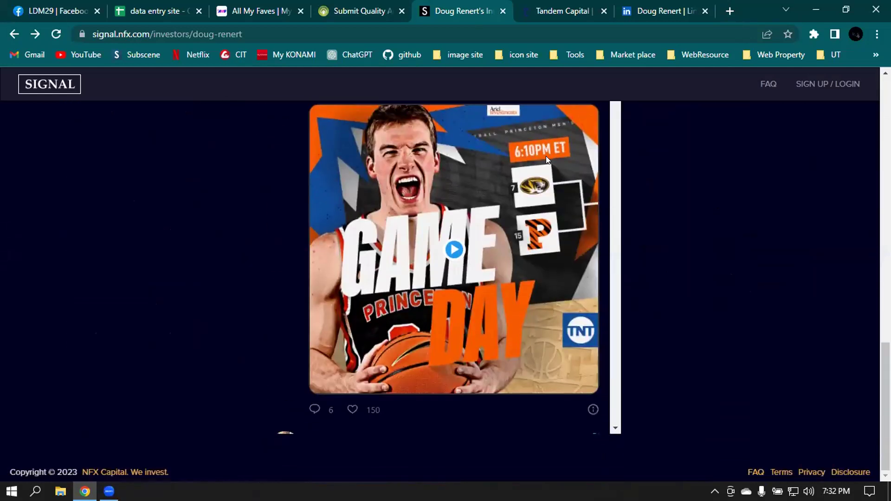
scroll(547, 159, up, 7)
scroll(546, 158, up, 12)
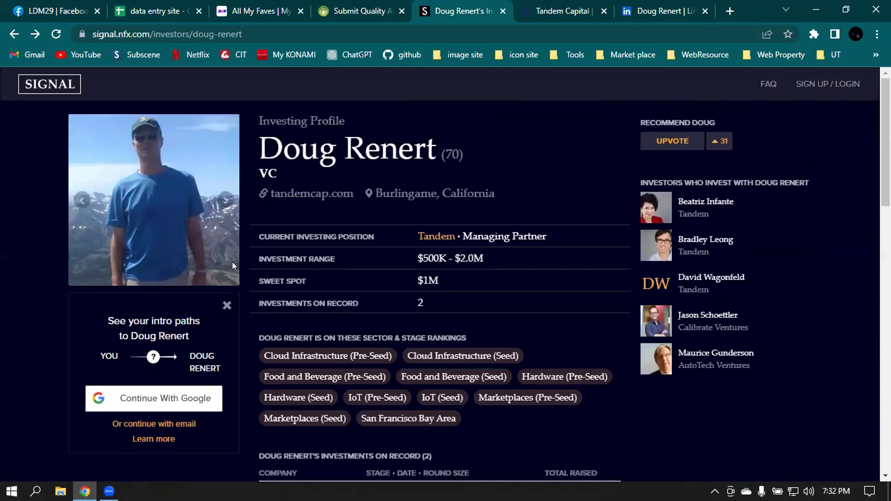
click(588, 4)
click(643, 13)
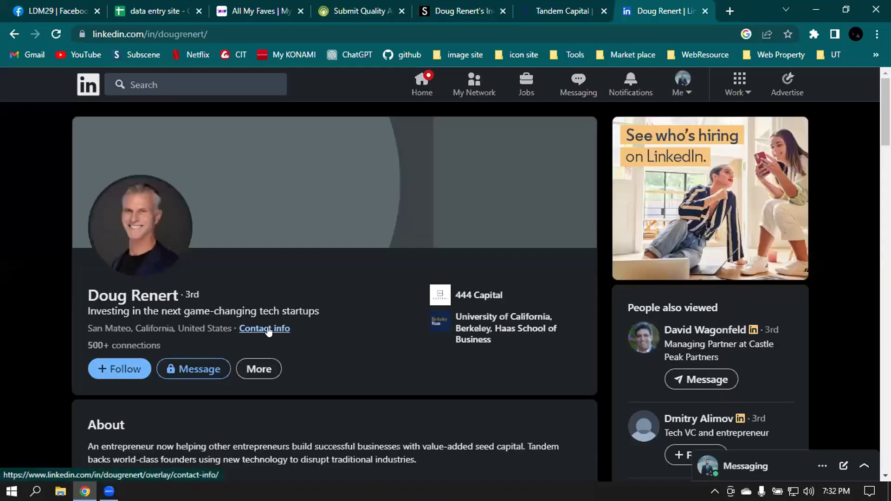
click(268, 329)
- Open 444cap.com from the LinkedIn contact info and scroll the homepage
click(326, 257)
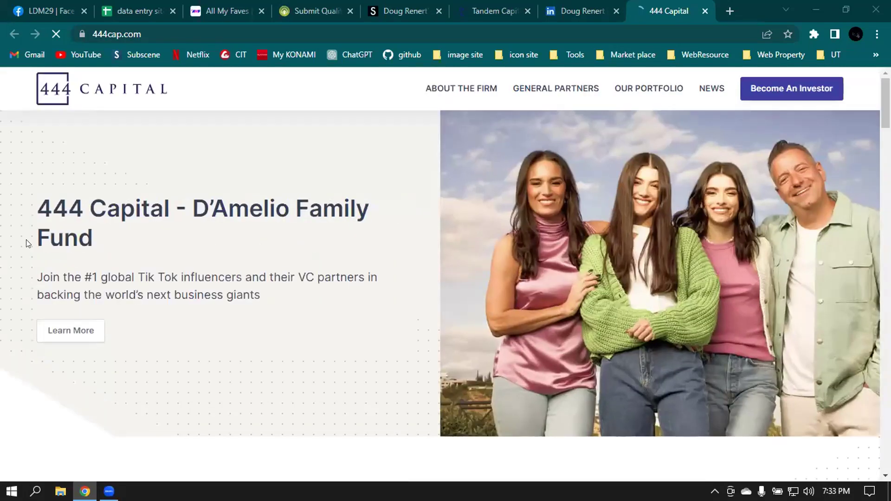
scroll(344, 204, down, 20)
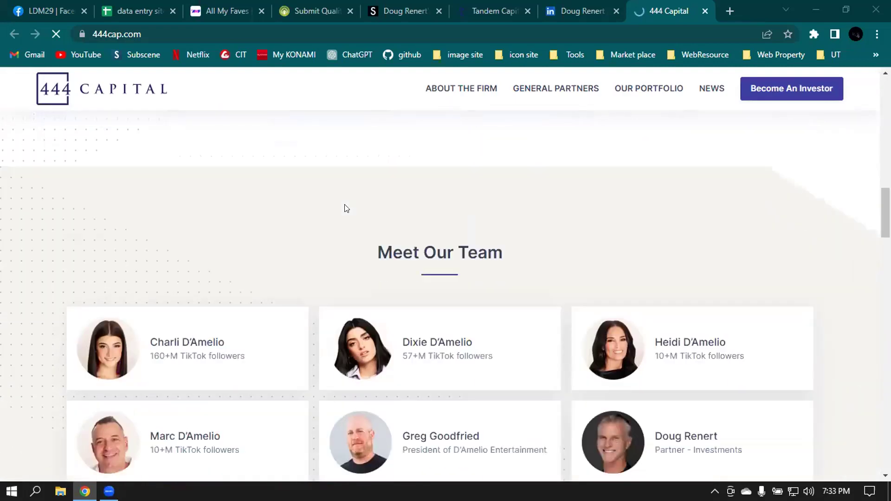
scroll(344, 208, down, 20)
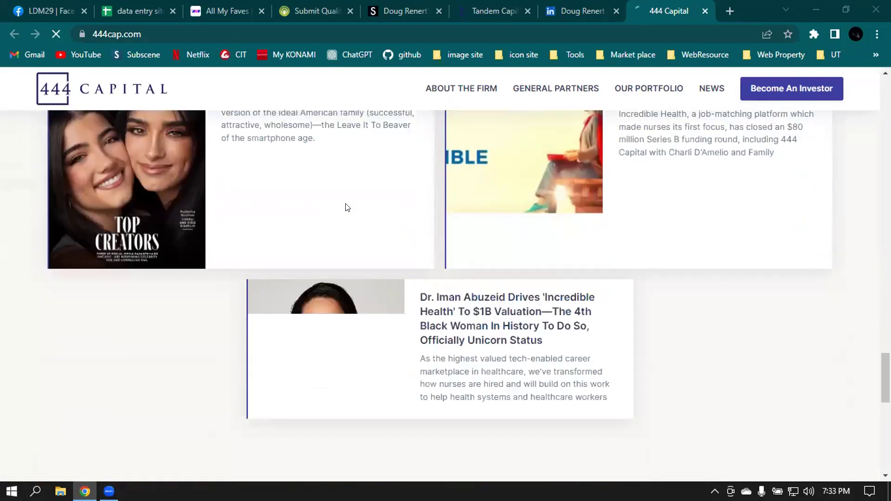
scroll(343, 206, down, 5)
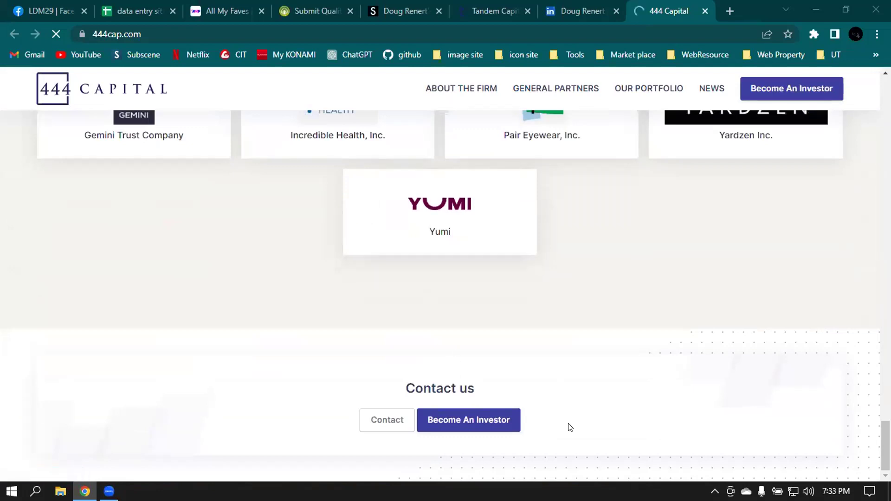
- Open and cancel the 444 Capital contact form, then close that tab
click(381, 419)
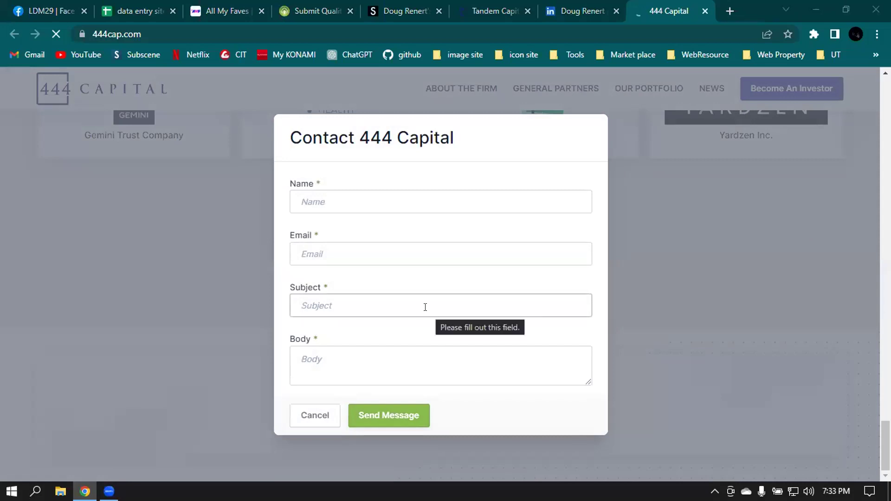
scroll(424, 307, up, 8)
click(315, 415)
scroll(841, 354, up, 5)
scroll(843, 354, up, 10)
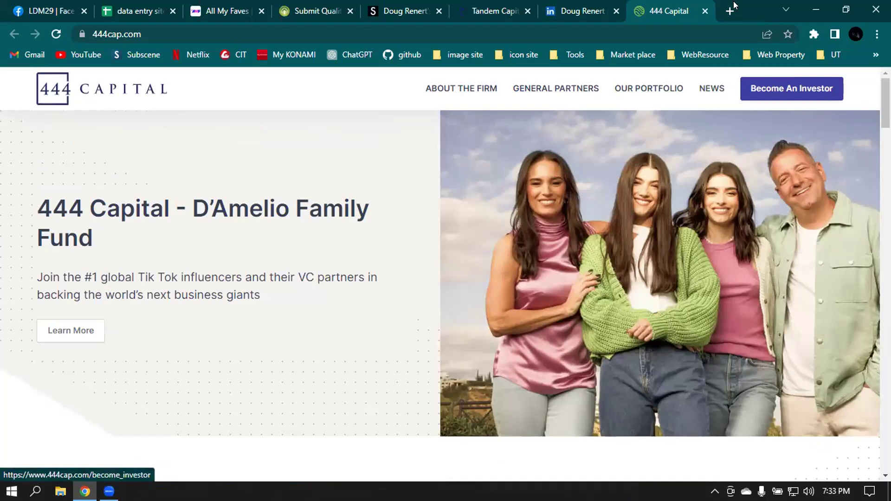
click(703, 10)
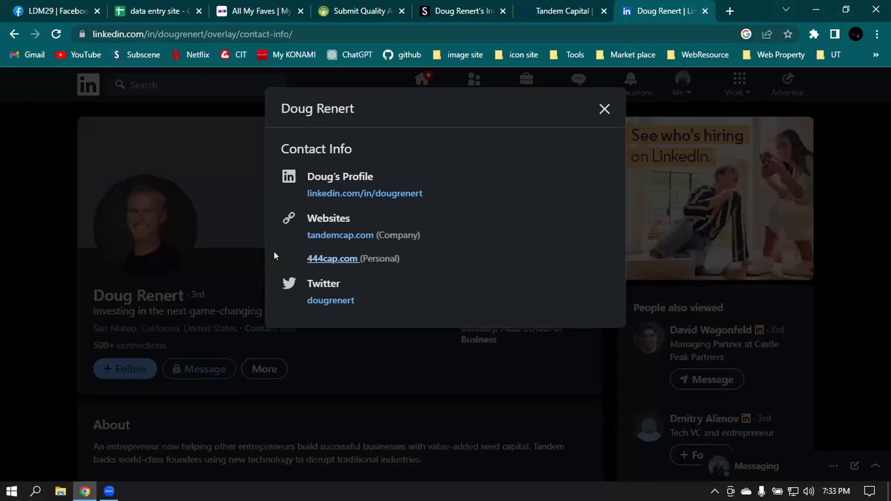
- Close the LinkedIn and Tandem tabs and go back to the Food and Beverage investors list
click(706, 11)
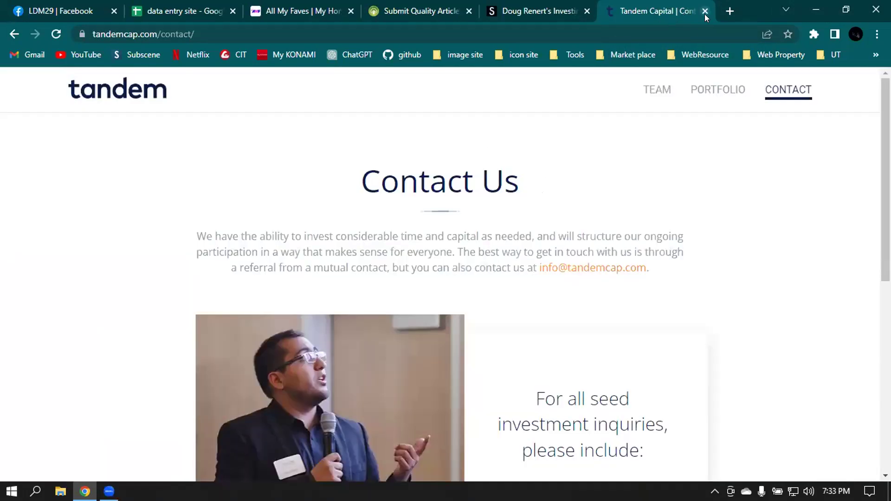
click(704, 11)
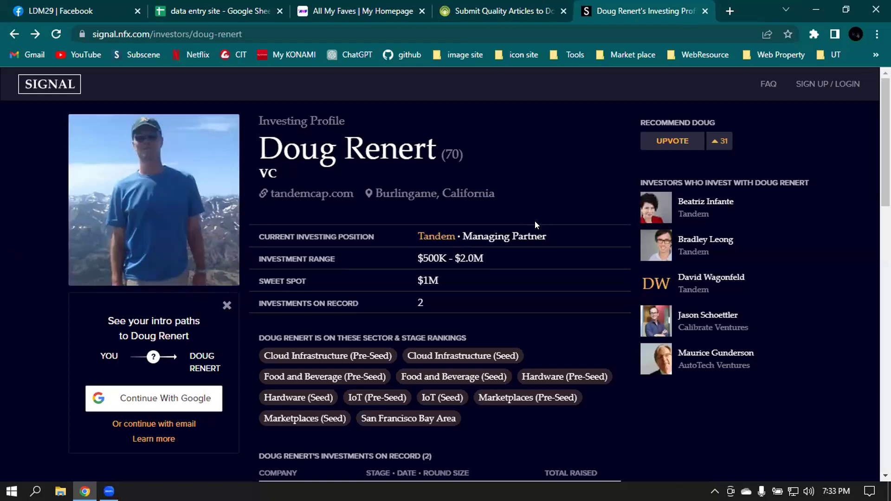
scroll(200, 235, down, 1)
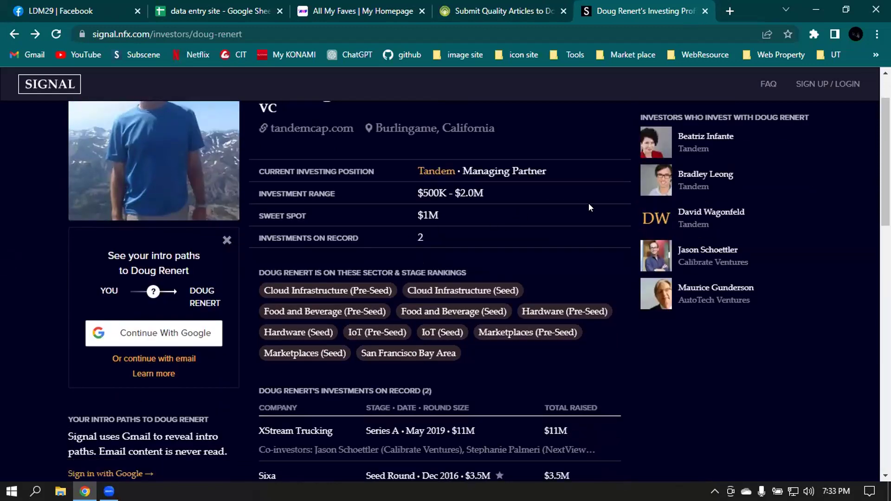
scroll(585, 207, down, 2)
scroll(559, 213, up, 3)
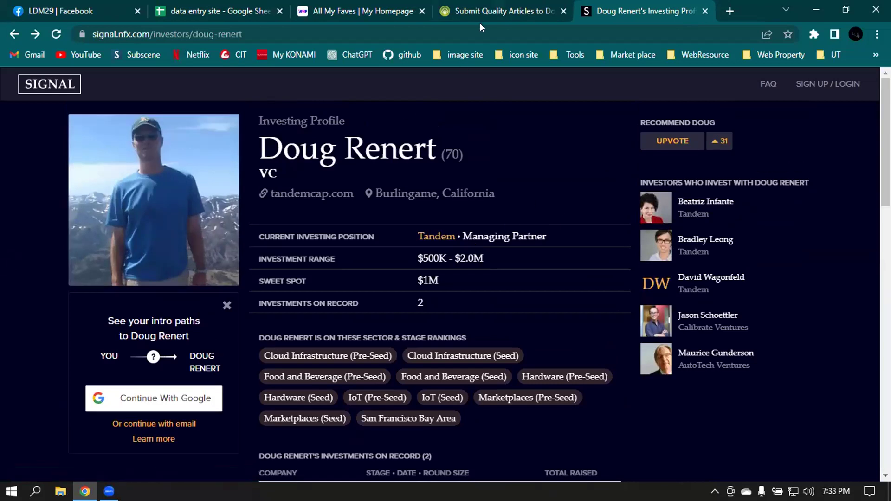
click(7, 34)
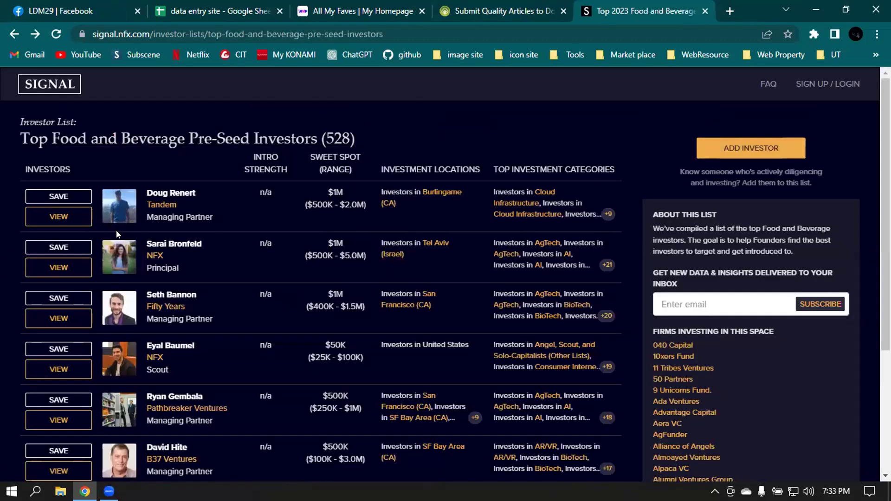
- Open the first investor's profile in a new tab, copy their name, and paste it into a blank tab
right_click(163, 191)
click(190, 200)
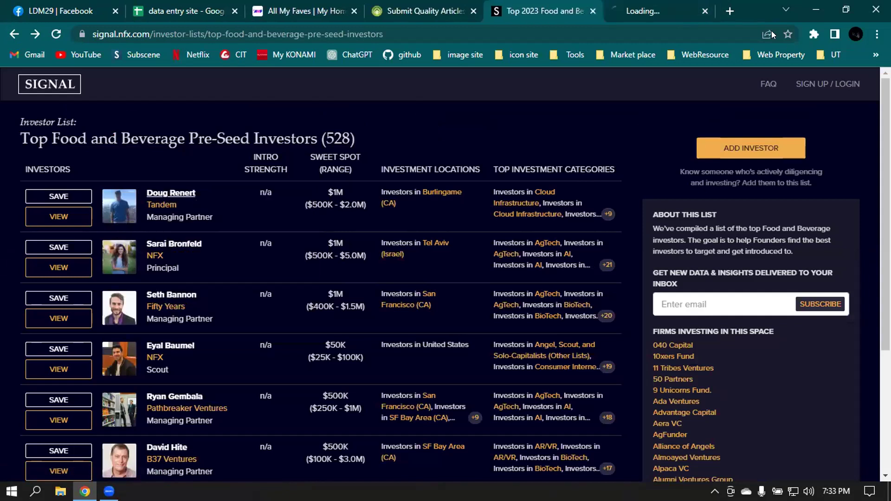
click(617, 2)
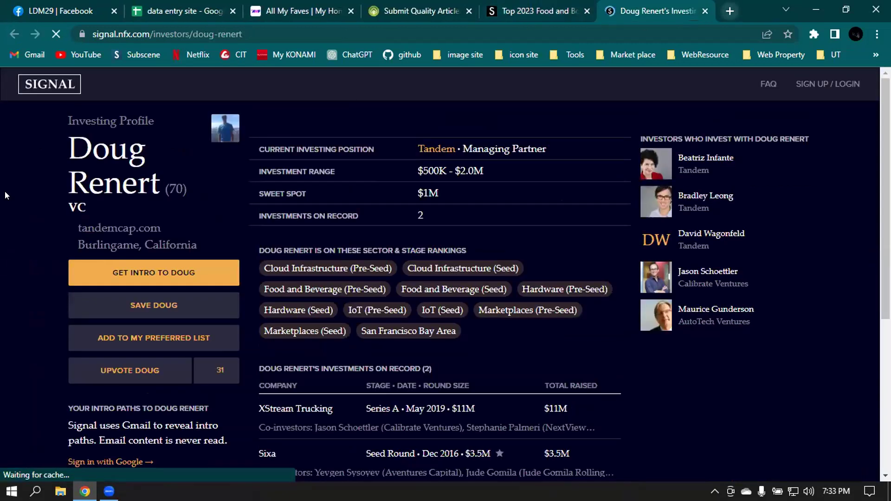
drag(260, 141, 428, 146)
key(ctrl+c)
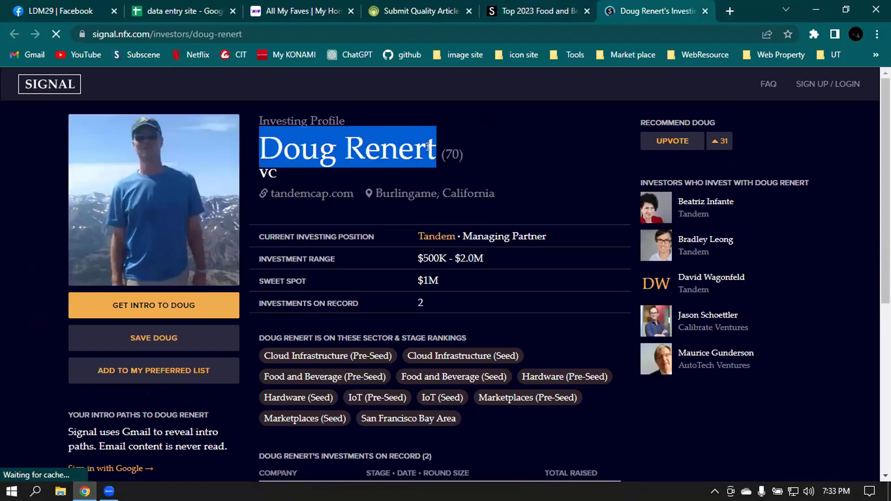
click(727, 11)
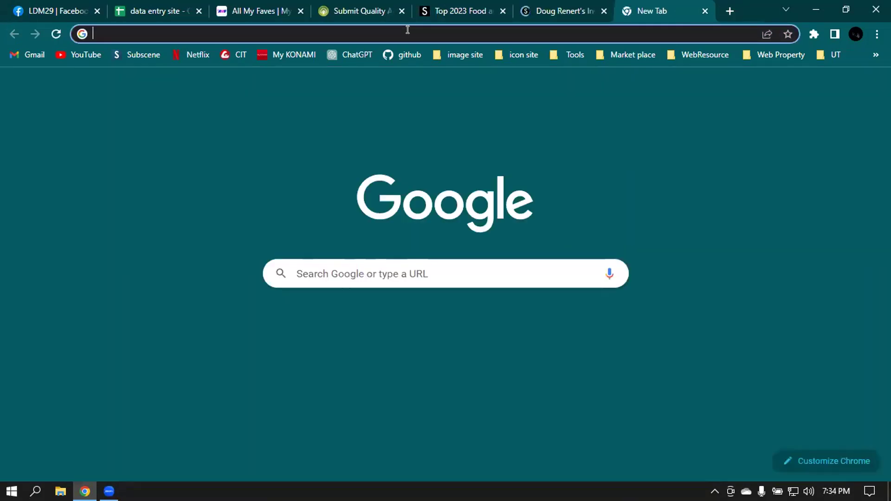
key(ctrl+v)
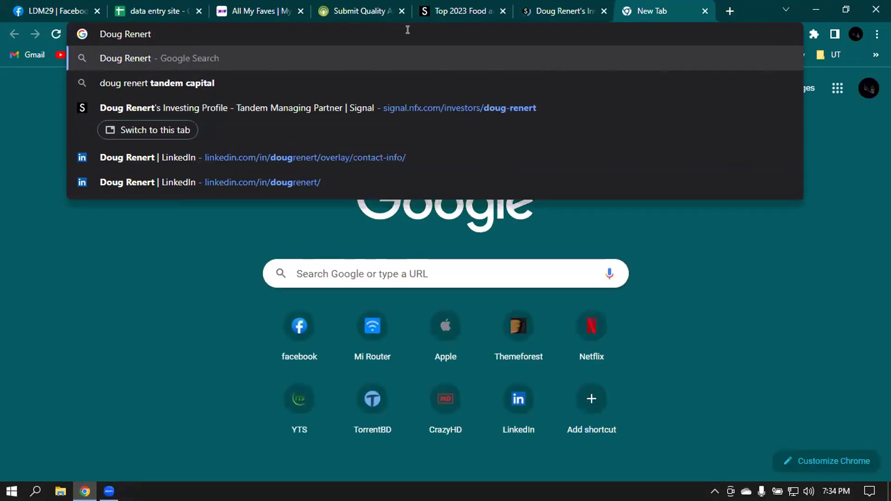
text(")
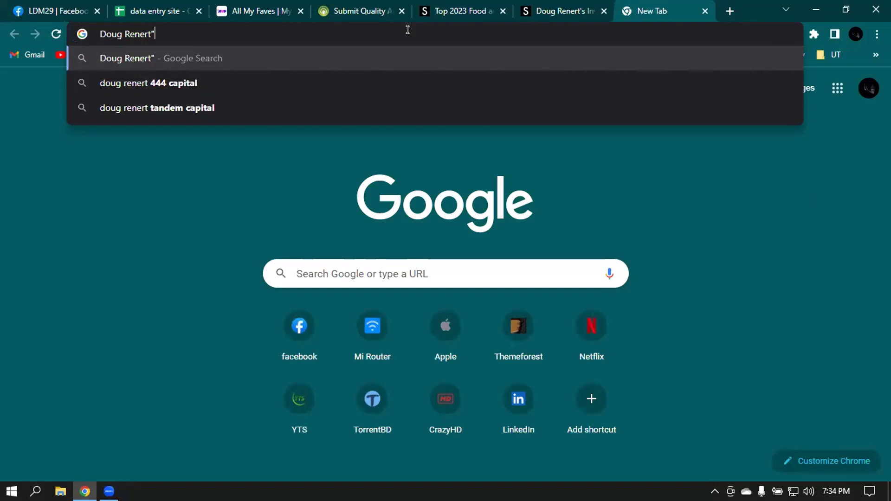
key(Home)
text(")
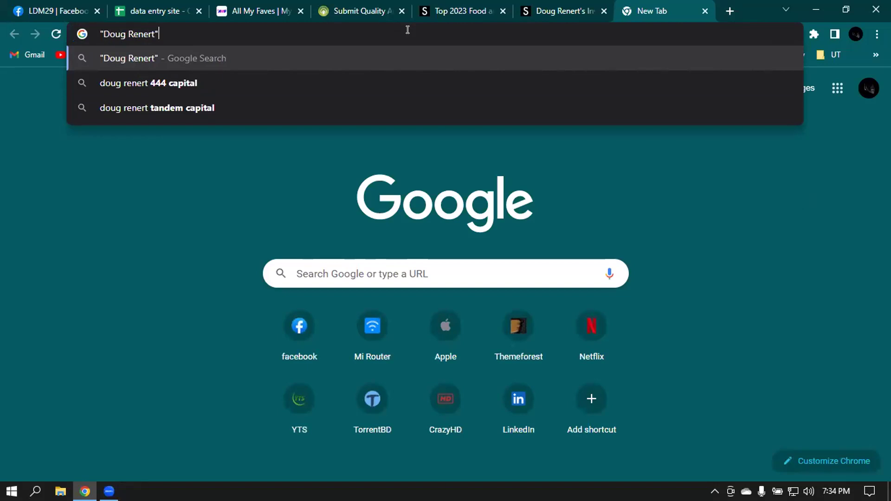
text(@)
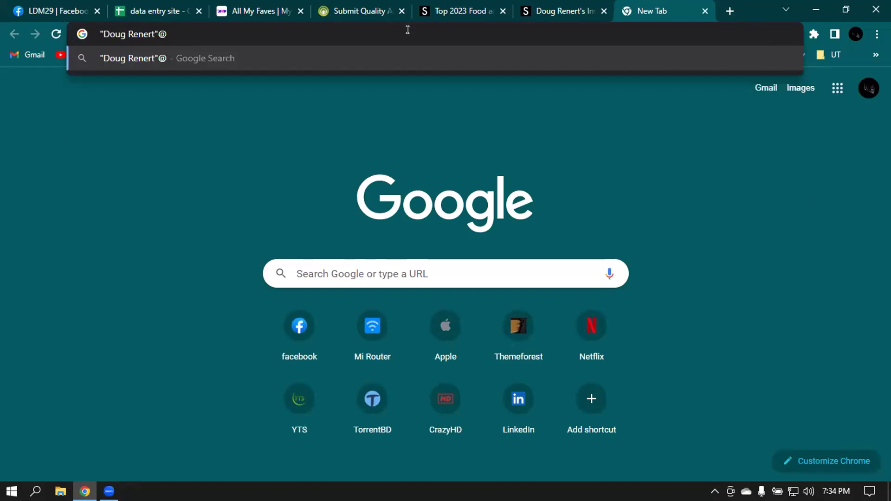
text(linkedin)
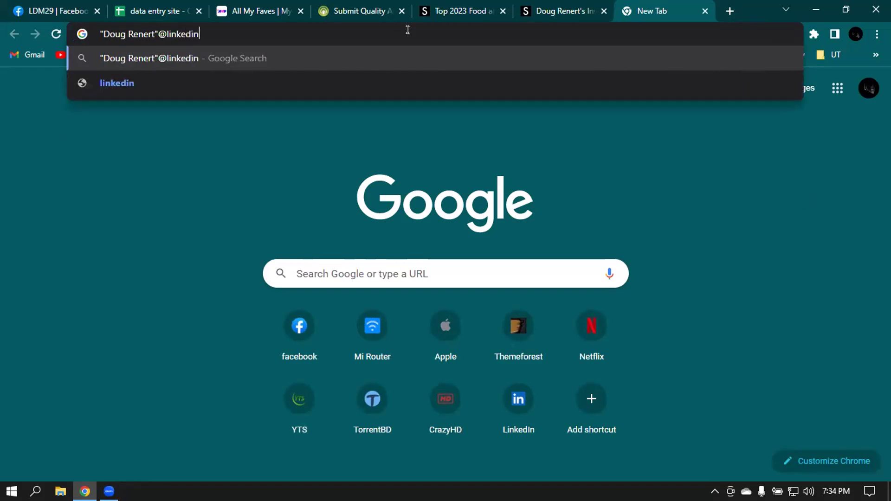
key(Return)
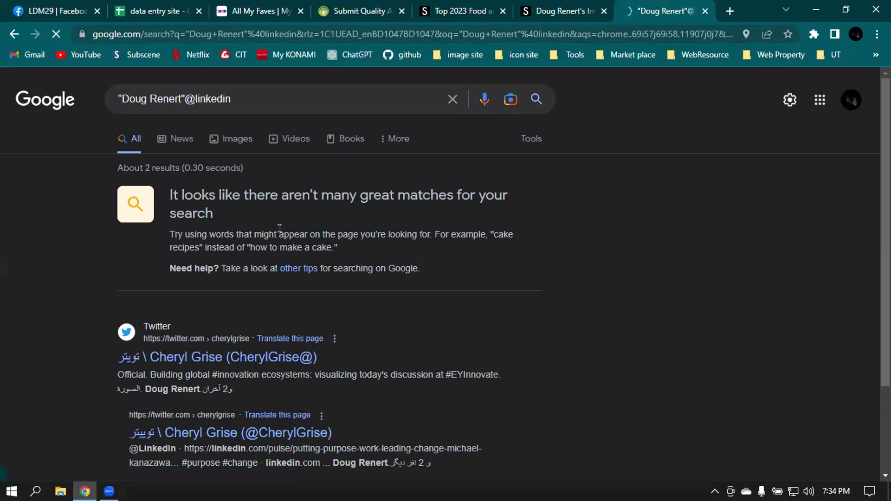
scroll(279, 228, down, 3)
scroll(281, 231, up, 3)
- Go back from the search and return to the investor's Signal profile tab
click(239, 101)
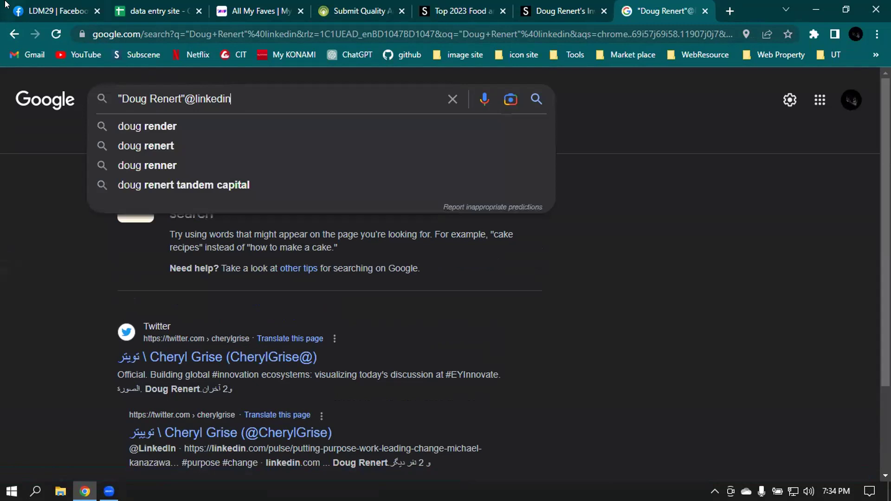
click(16, 33)
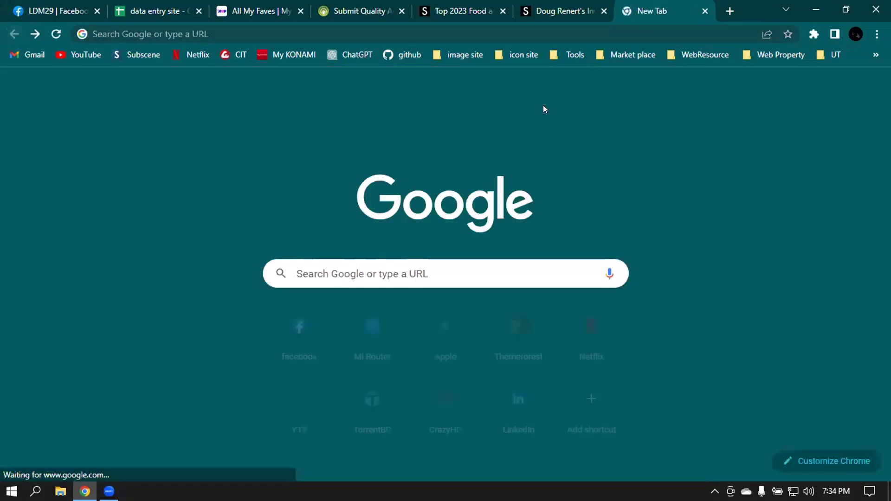
click(583, 7)
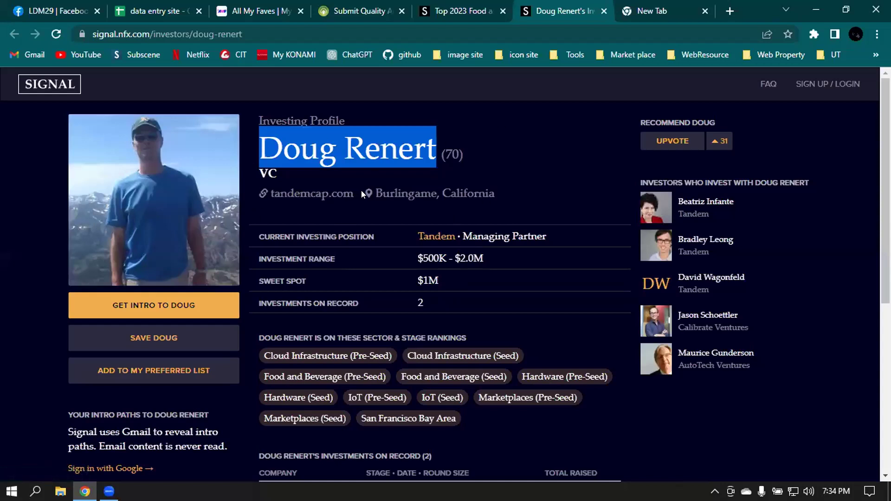
scroll(362, 194, down, 3)
- Scroll the investor's Signal profile down to the Tandem Capital experience and Twitter sections
scroll(362, 193, up, 1)
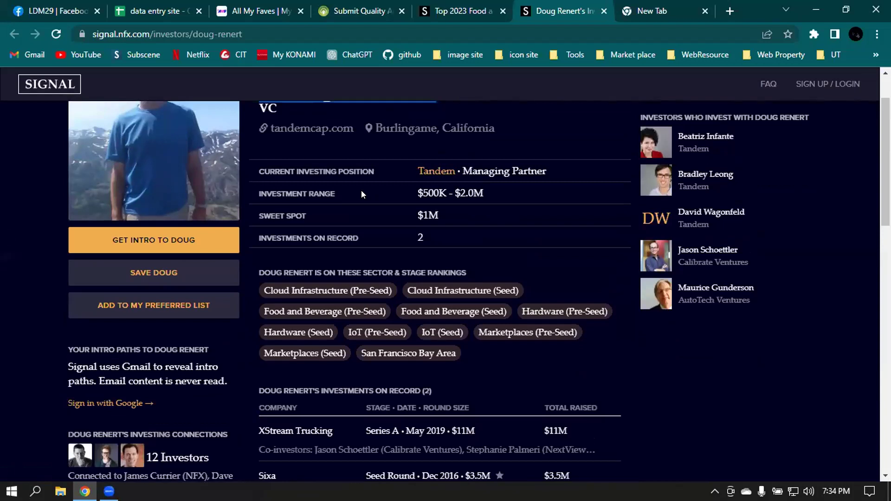
scroll(587, 189, down, 3)
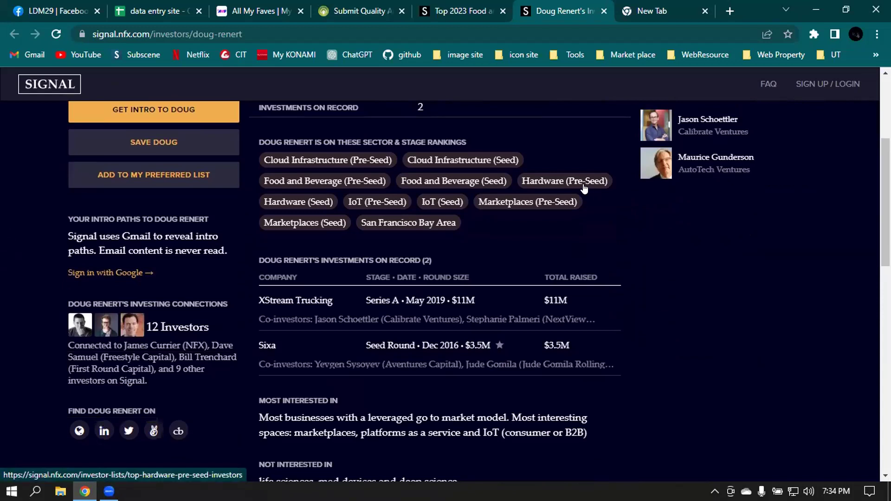
scroll(586, 188, down, 7)
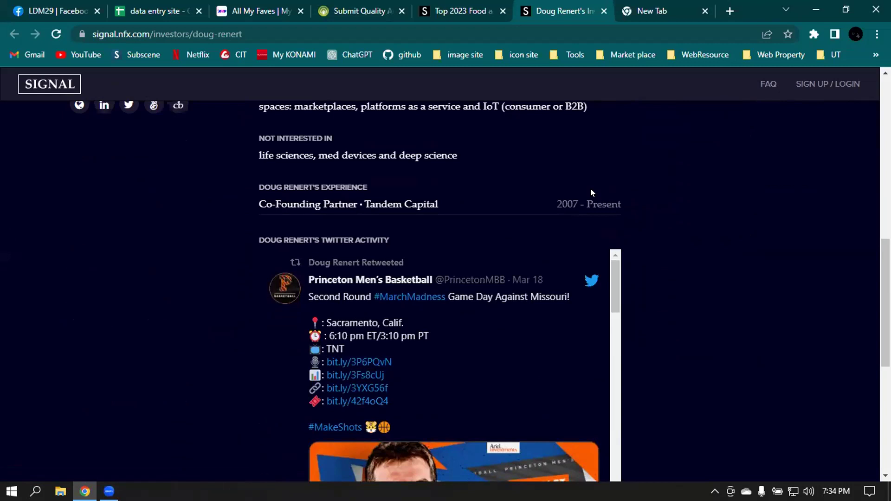
scroll(590, 189, down, 2)
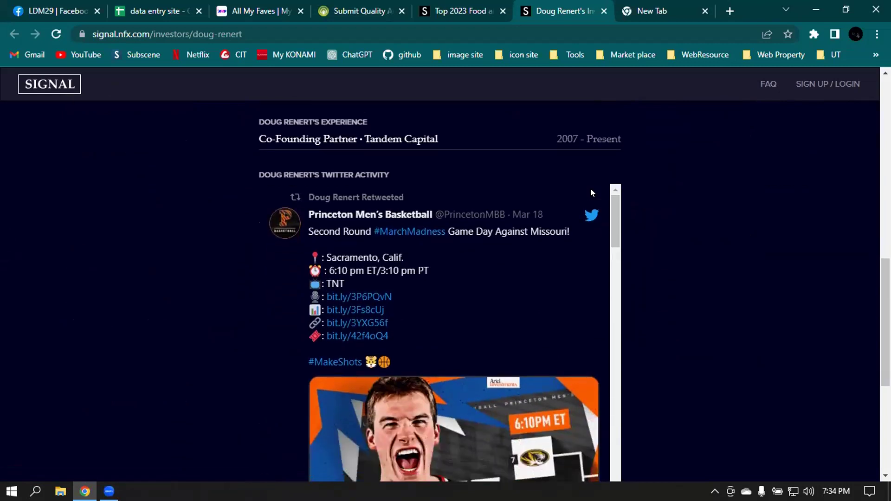
scroll(590, 188, up, 12)
click(650, 4)
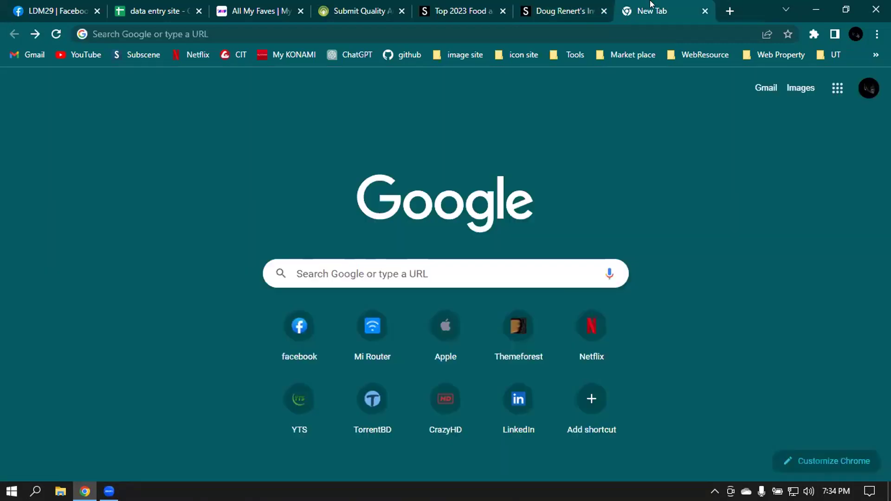
click(229, 27)
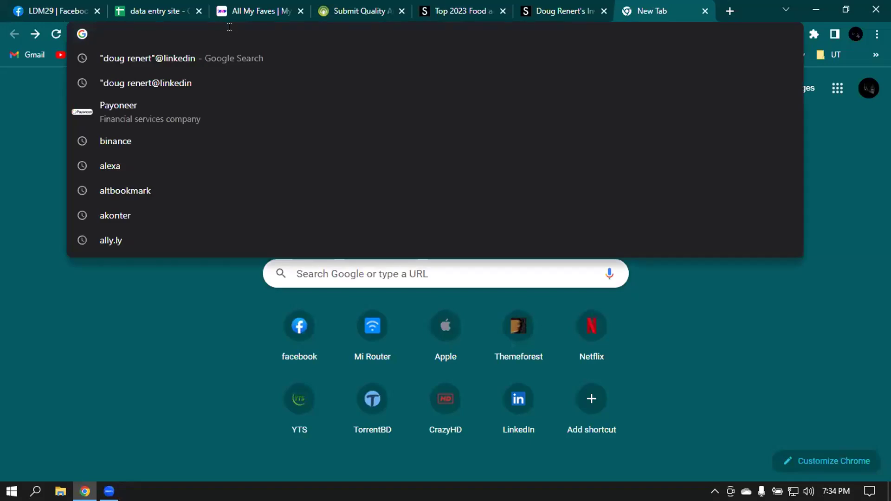
key(ctrl+v)
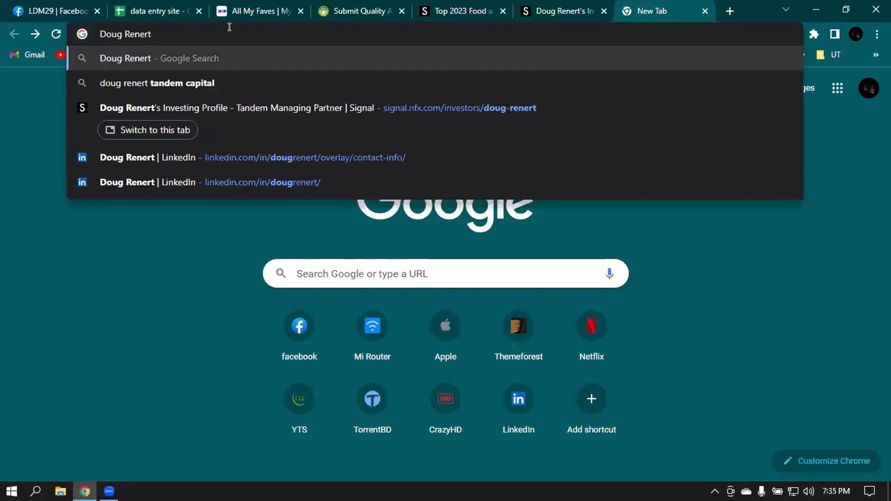
text(@)
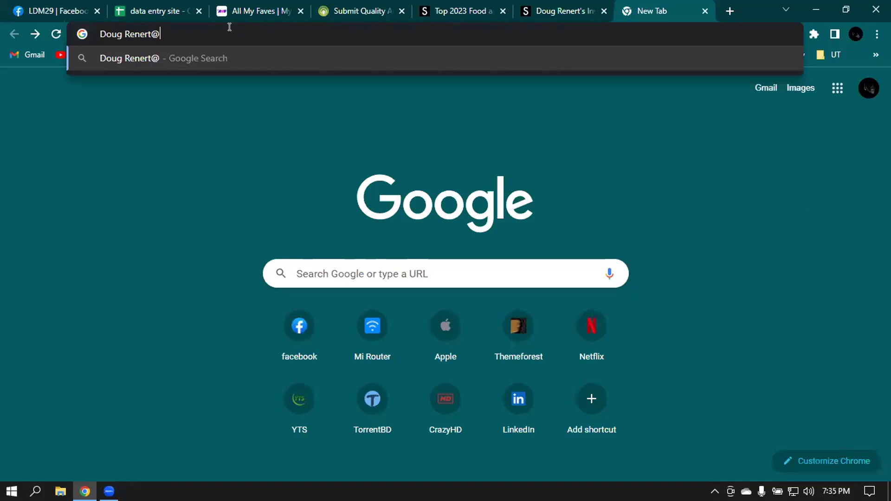
text(linkedin)
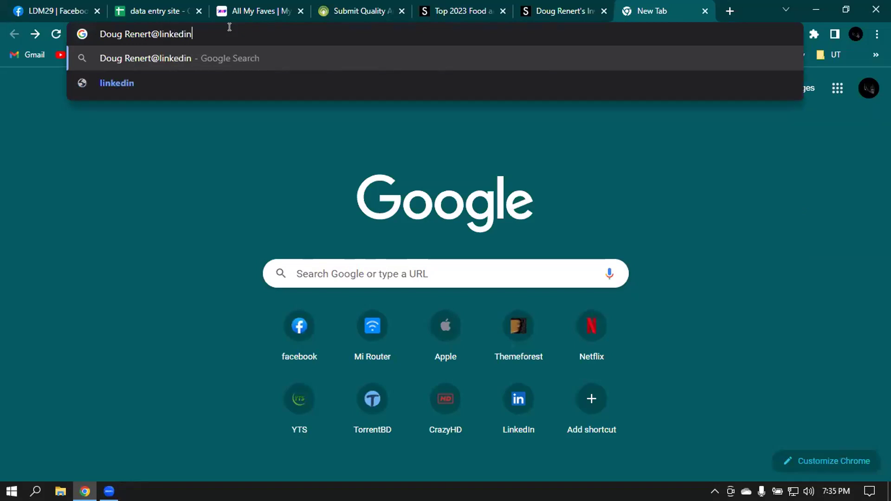
key(Return)
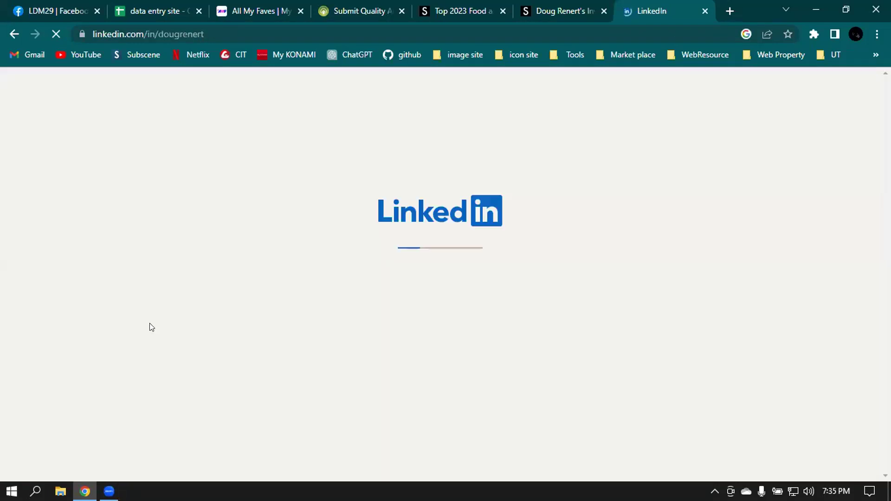
- Open another blank tab and bring up Chrome's installed extensions list
click(727, 10)
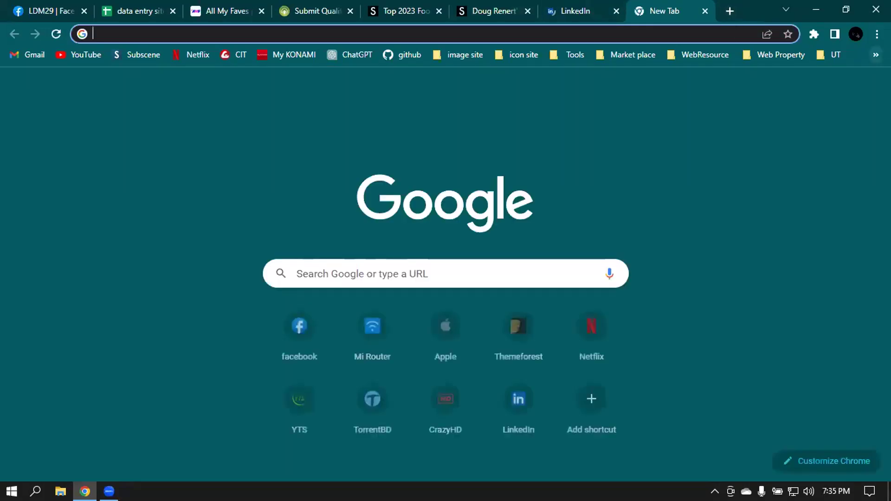
click(876, 34)
click(670, 95)
click(813, 33)
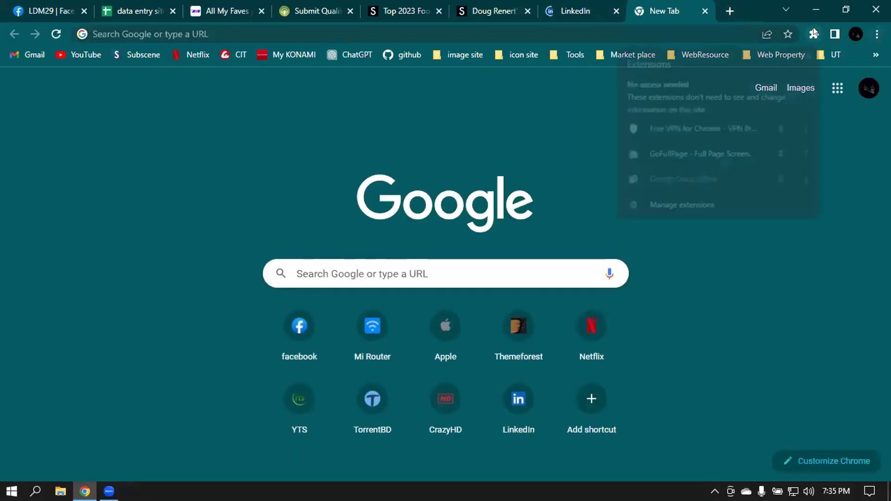
- Switch on the Apollo.io and Email Extractor extensions on the extensions management page
click(670, 209)
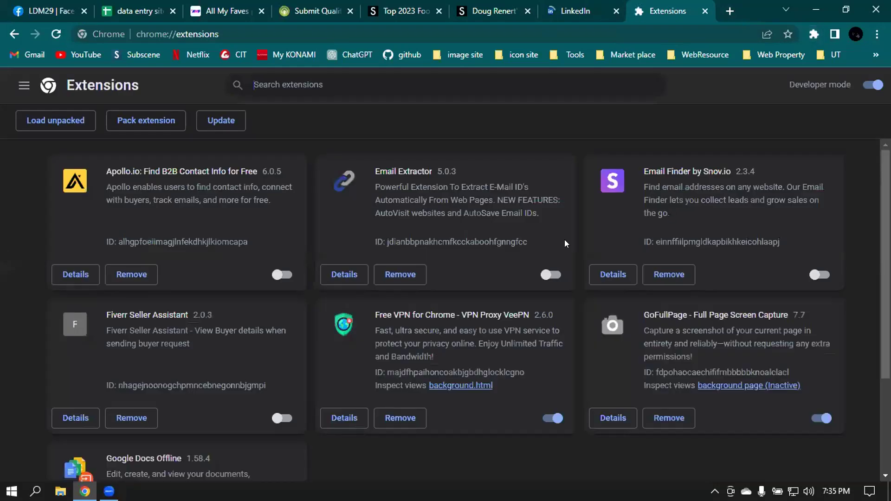
scroll(577, 220, down, 10)
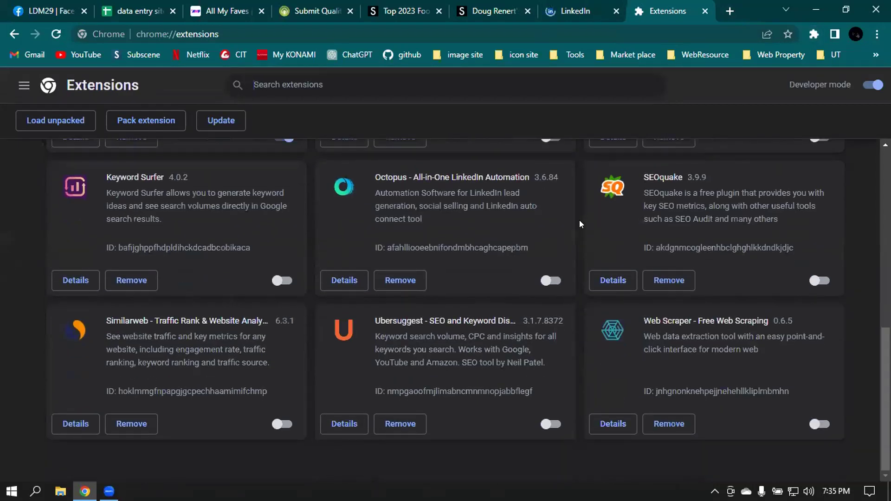
scroll(580, 224, up, 10)
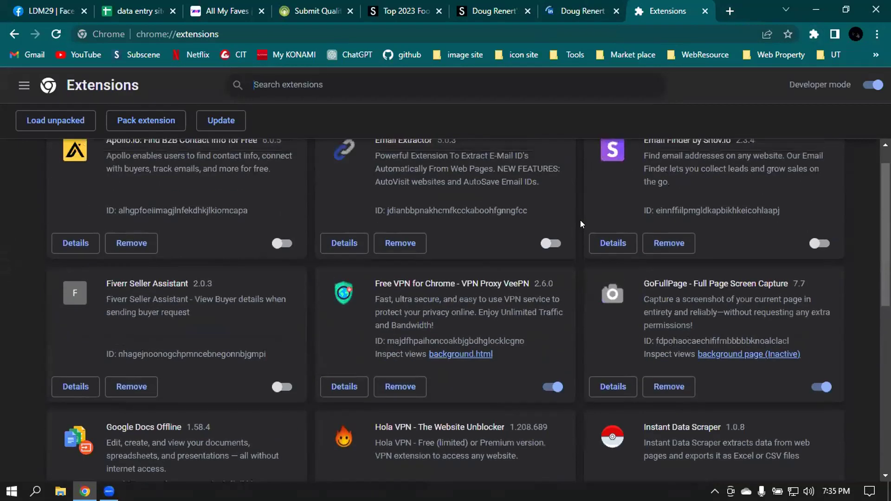
click(280, 275)
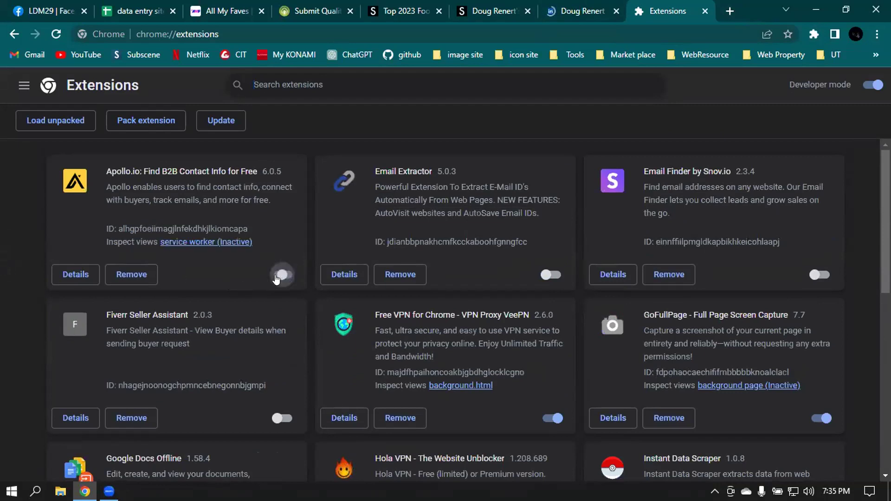
click(548, 276)
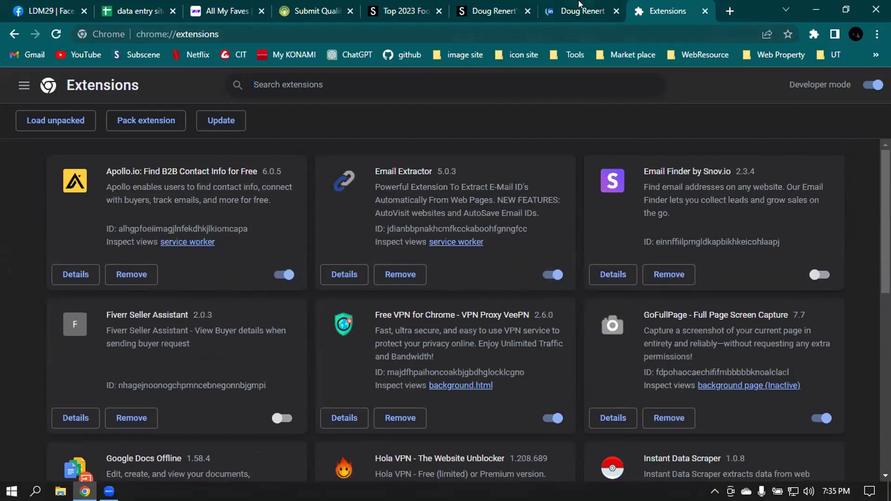
- Return to the investor's LinkedIn profile tab
click(578, 11)
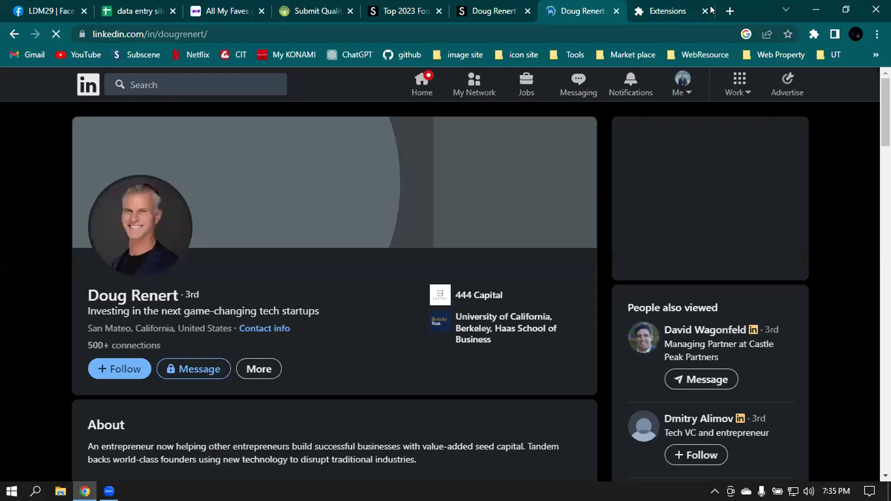
click(653, 13)
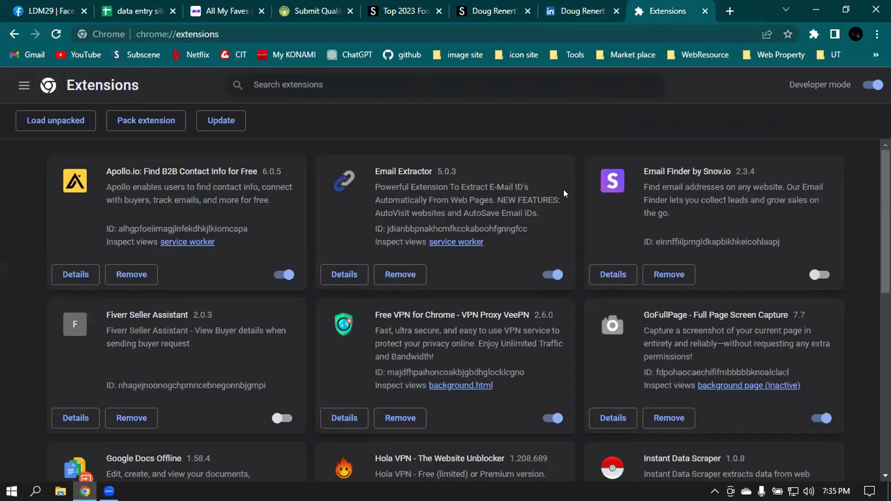
click(590, 6)
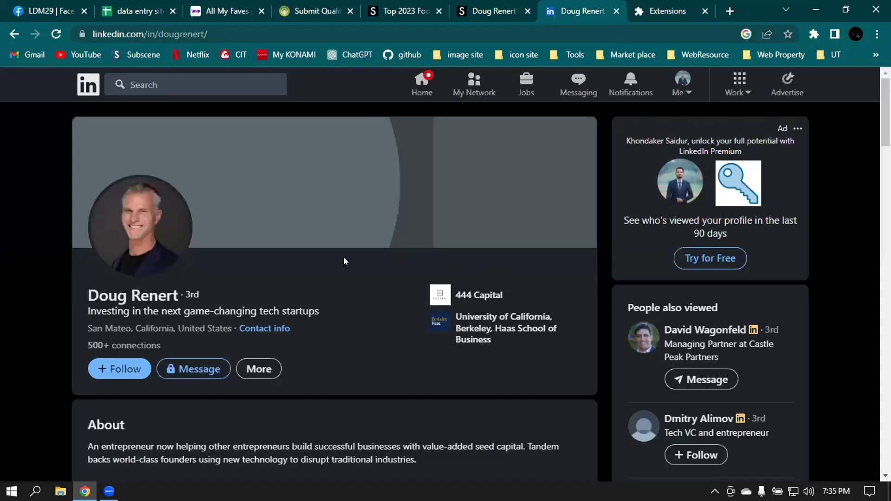
- Turn on Apollo Everywhere and the Google Calendar integration in the Apollo.io extension options
click(813, 33)
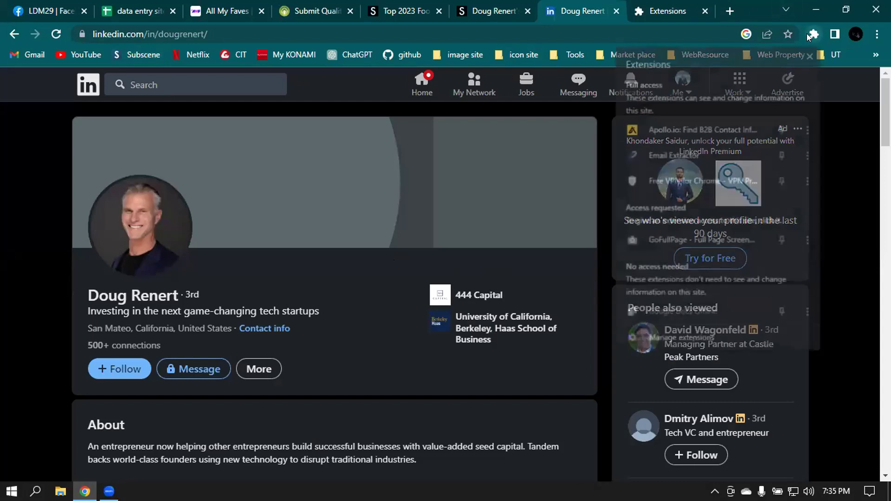
click(705, 125)
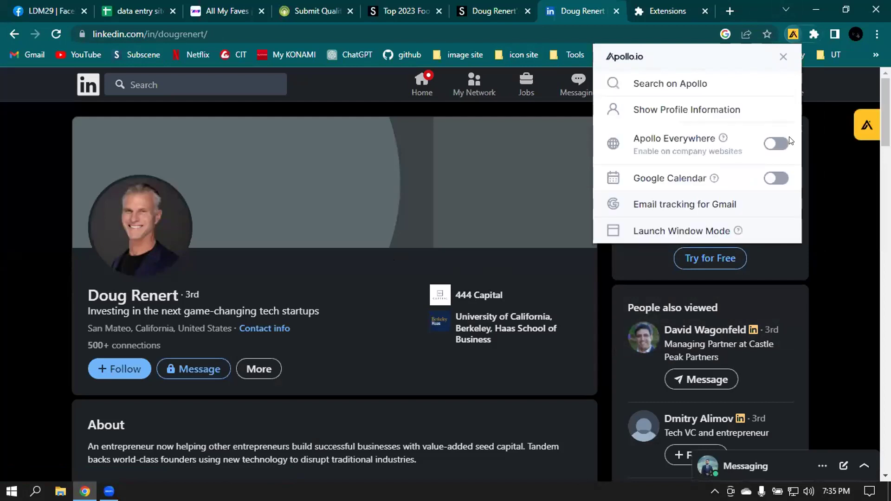
click(775, 145)
click(776, 178)
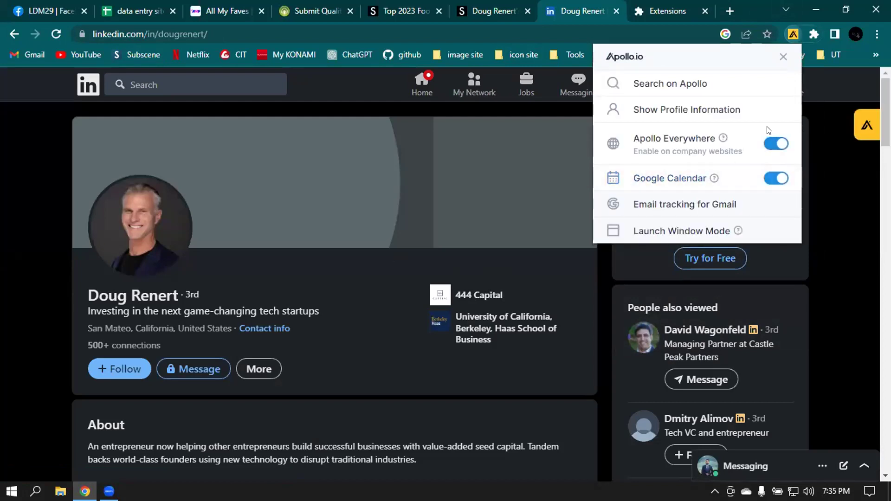
click(783, 56)
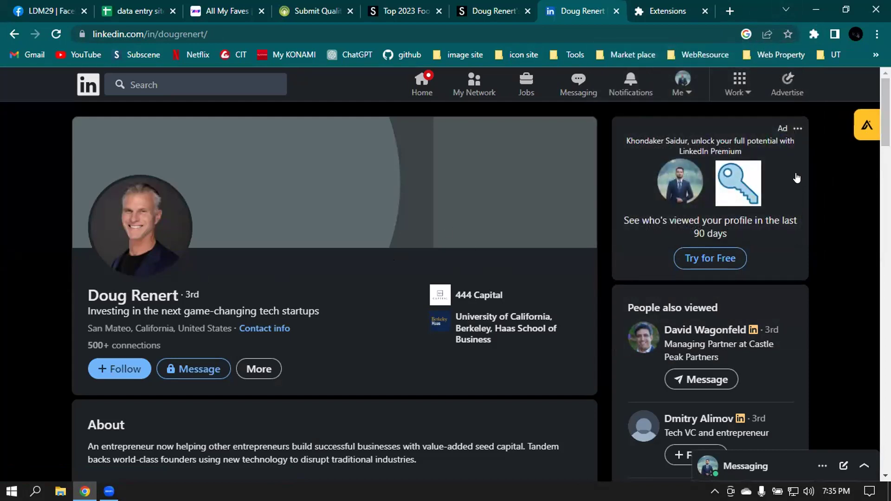
- Reveal the profile's business email in the Apollo panel and open the plan upgrade page
click(864, 124)
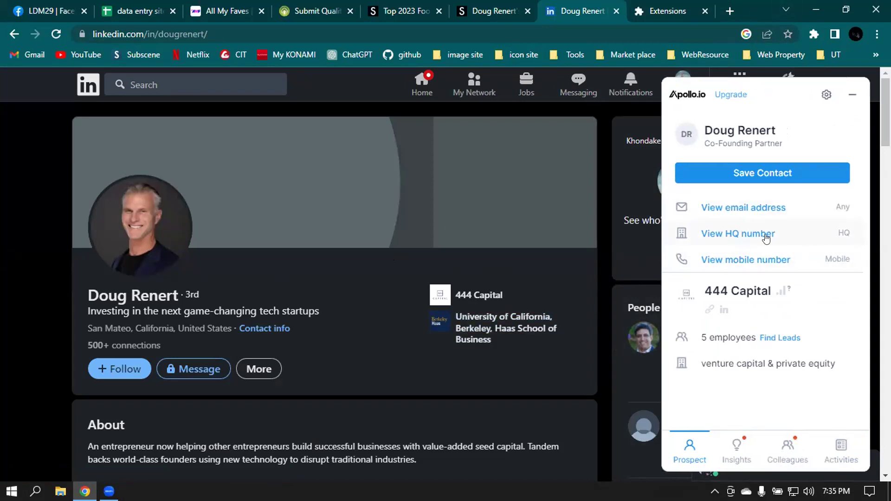
click(749, 205)
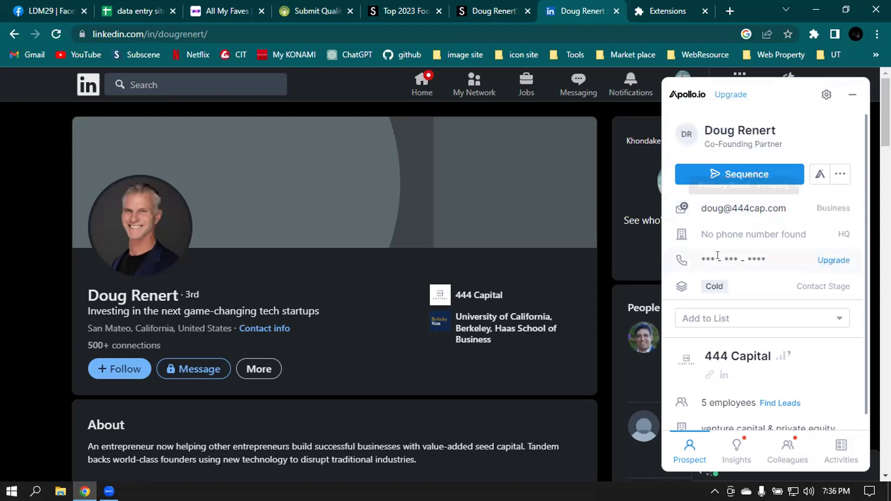
click(831, 259)
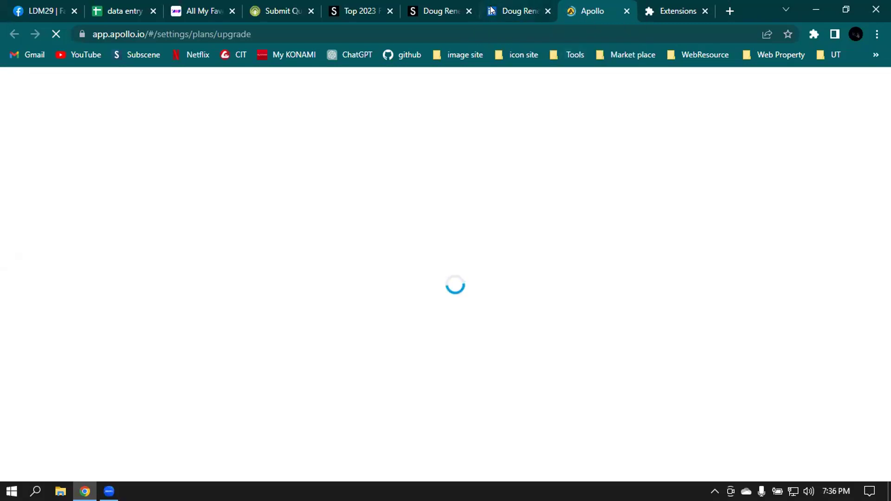
key(ctrl+shift+Tab)
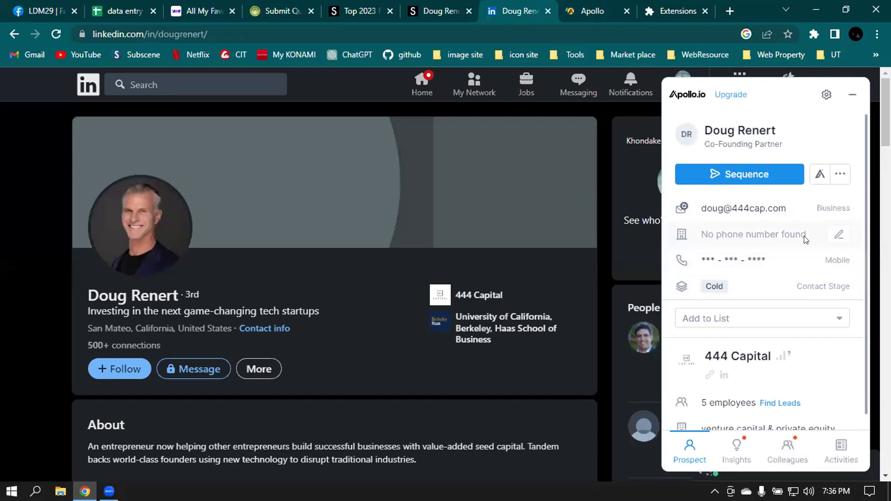
- Try adding a Verified phone number to the Apollo contact, then dismiss the missing-number warning
click(833, 238)
click(711, 265)
click(800, 268)
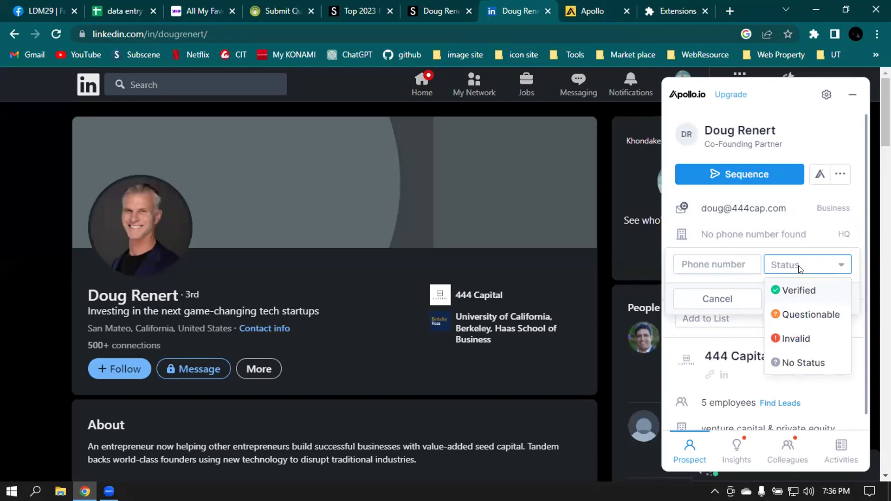
click(791, 292)
click(800, 300)
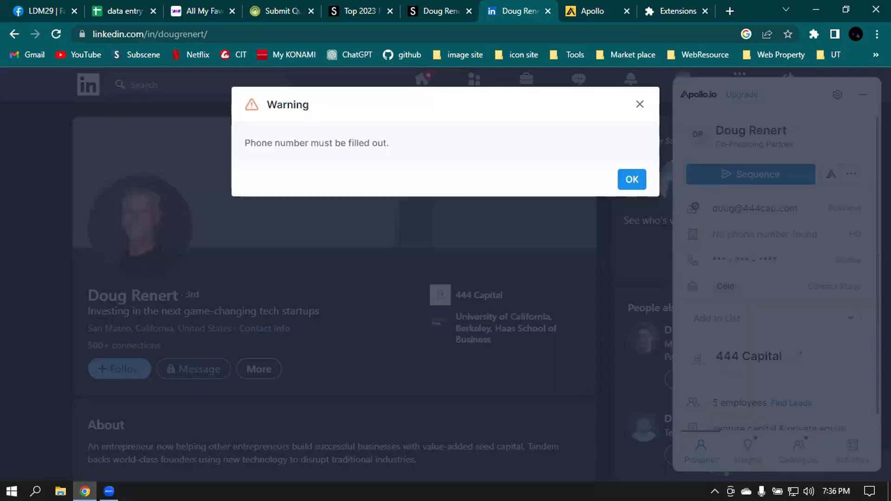
click(639, 104)
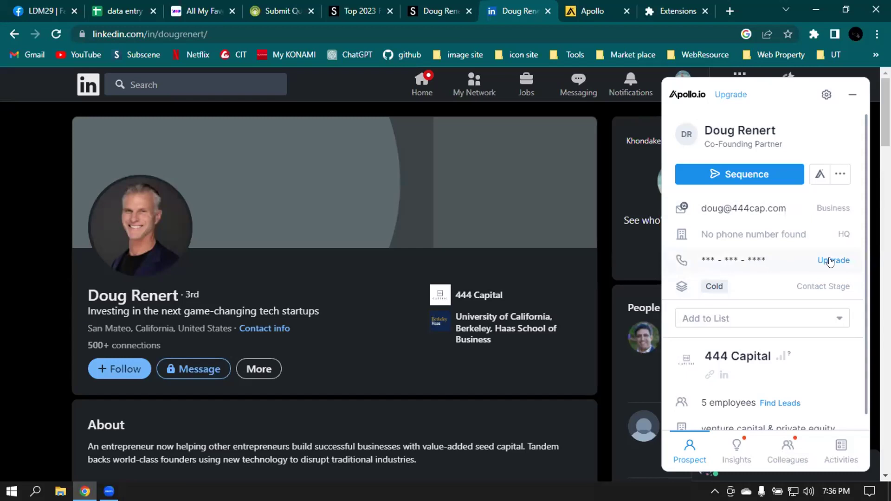
- Review the paid plan prices on Apollo's upgrade page, then close that tab
click(837, 260)
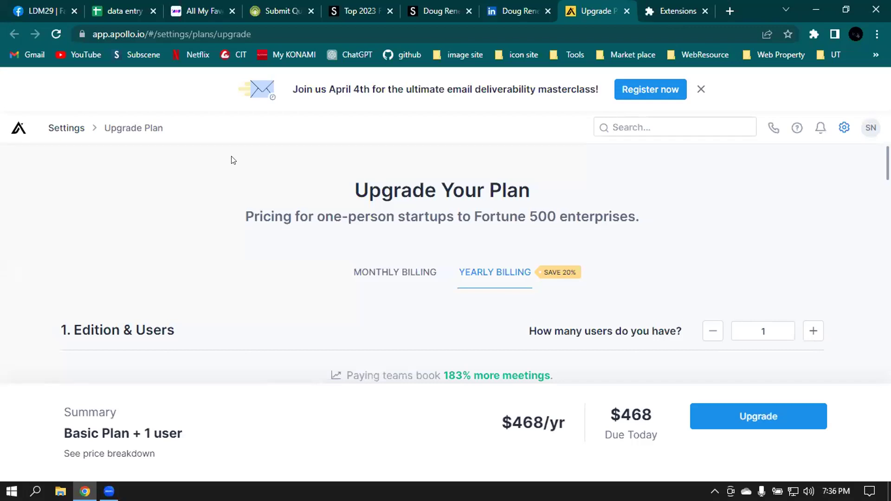
click(701, 89)
scroll(700, 89, down, 4)
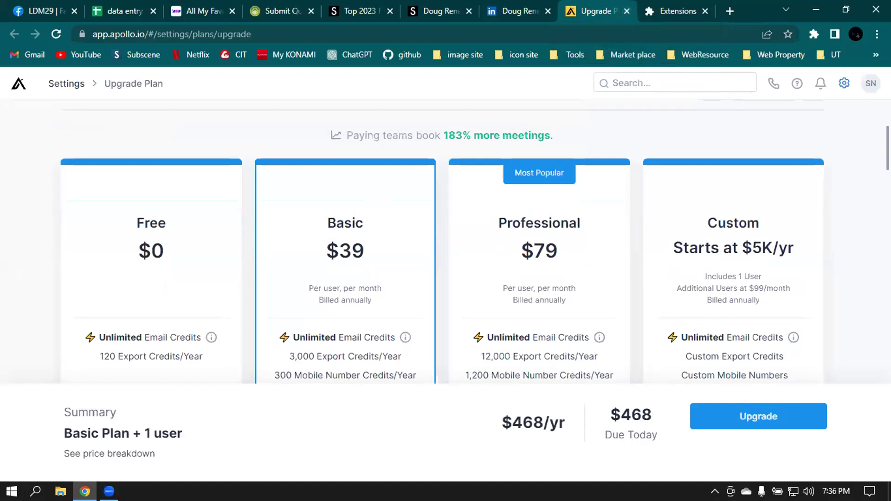
key(ctrl+w)
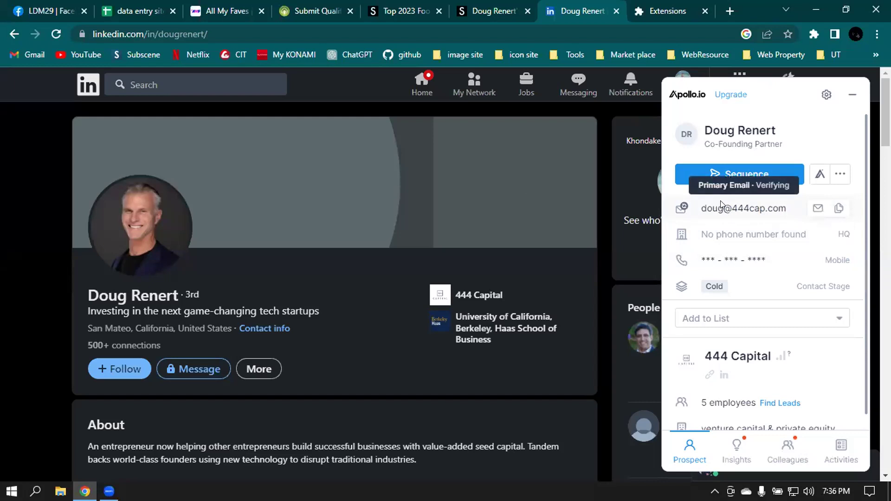
click(852, 95)
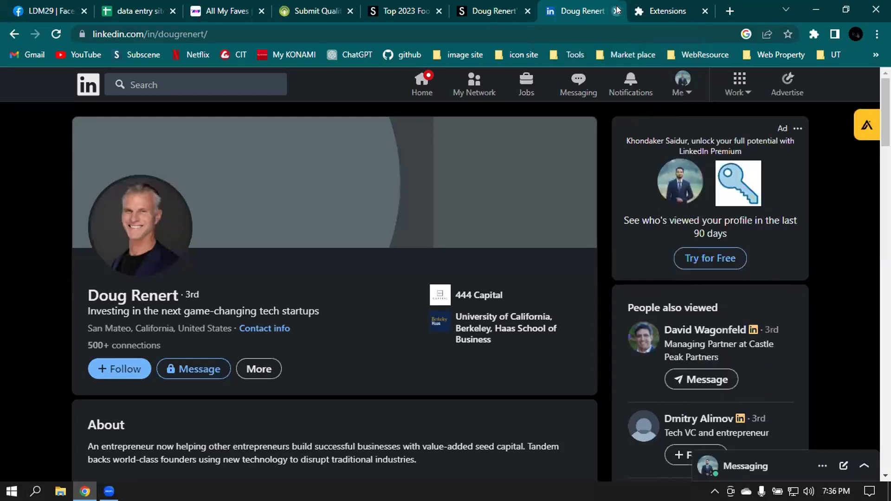
- Close the LinkedIn, Extensions and Signal profile tabs and switch to A2Z Bookmarking
click(616, 11)
click(616, 11)
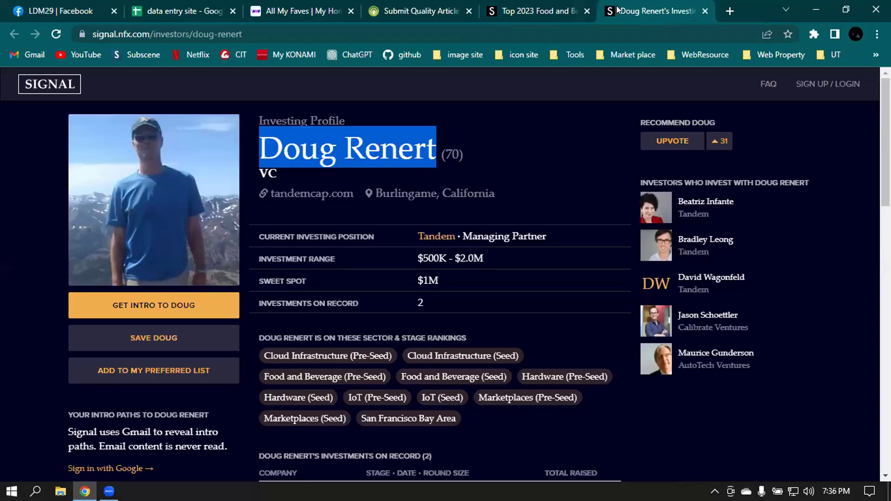
click(705, 11)
click(505, 8)
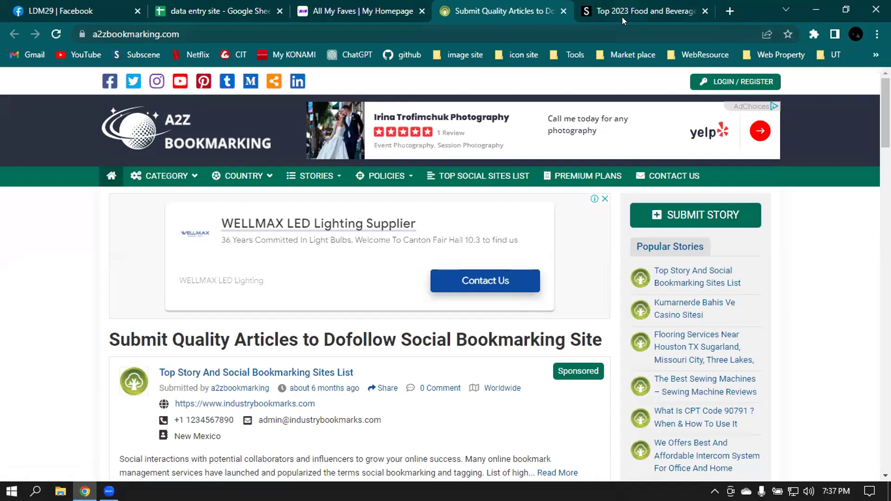
- Open the Fashion & Jewelry category from A2Z Bookmarking's Category menu
mouse_move(242, 176)
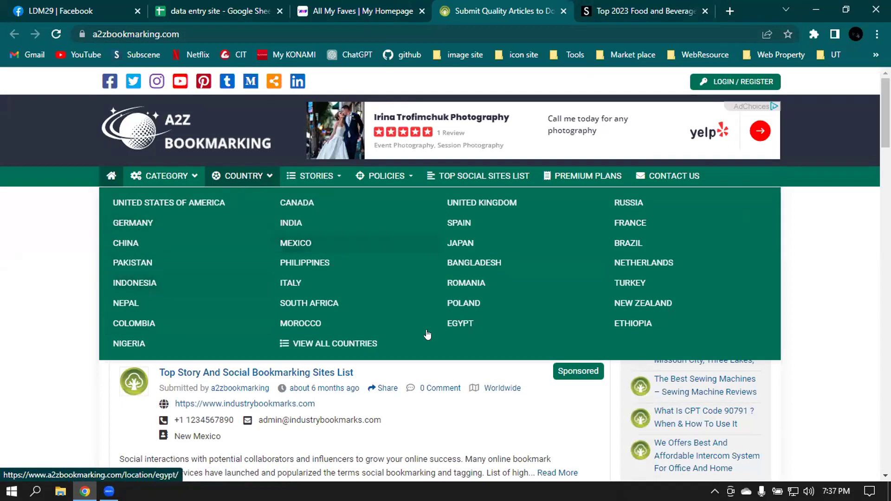
mouse_move(163, 175)
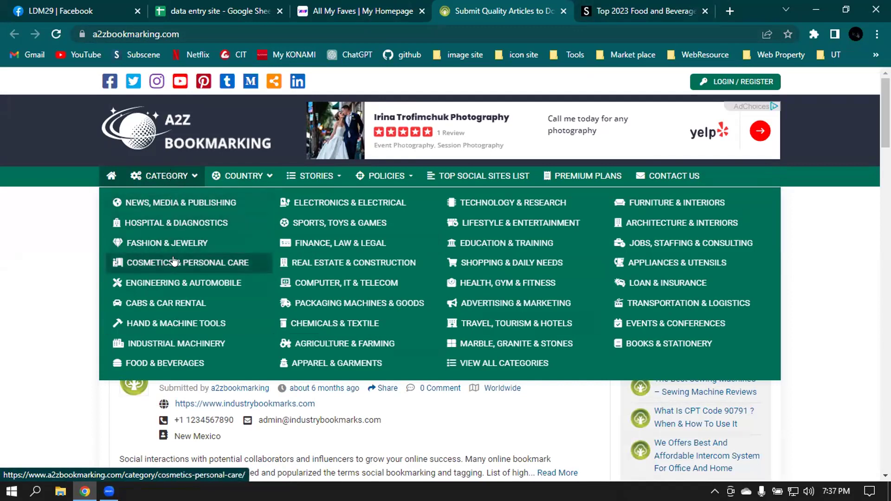
click(141, 246)
- Dismiss the full-page ad and close the All My Faves and food-and-beverage tabs
click(538, 183)
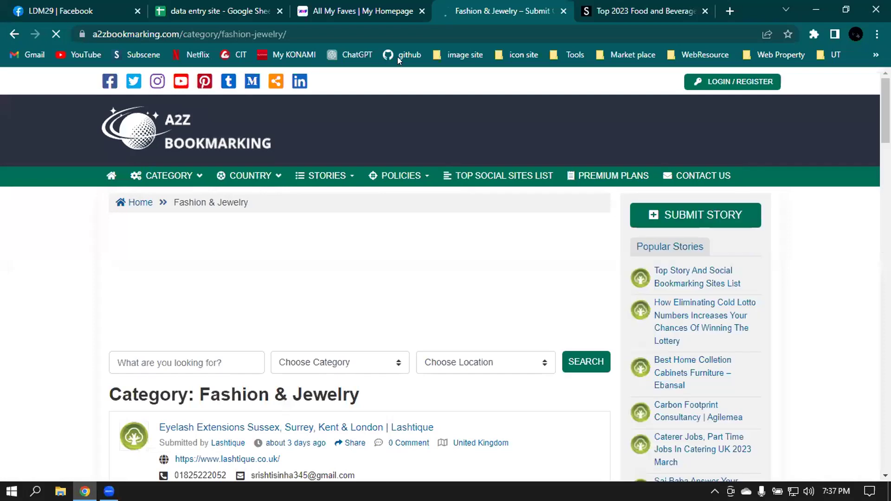
click(422, 11)
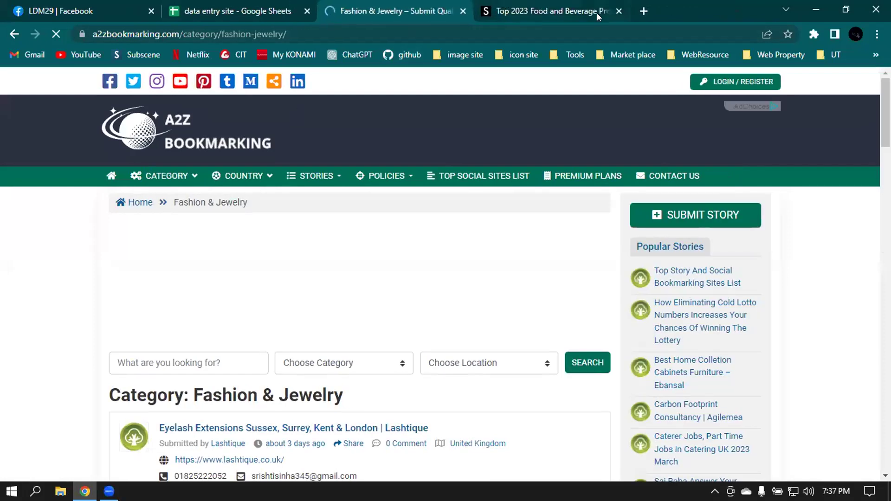
click(619, 10)
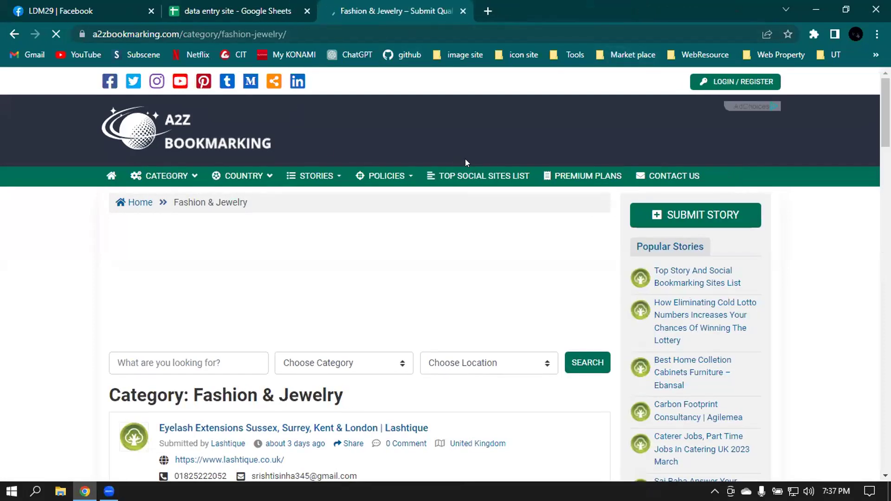
scroll(470, 290, down, 4)
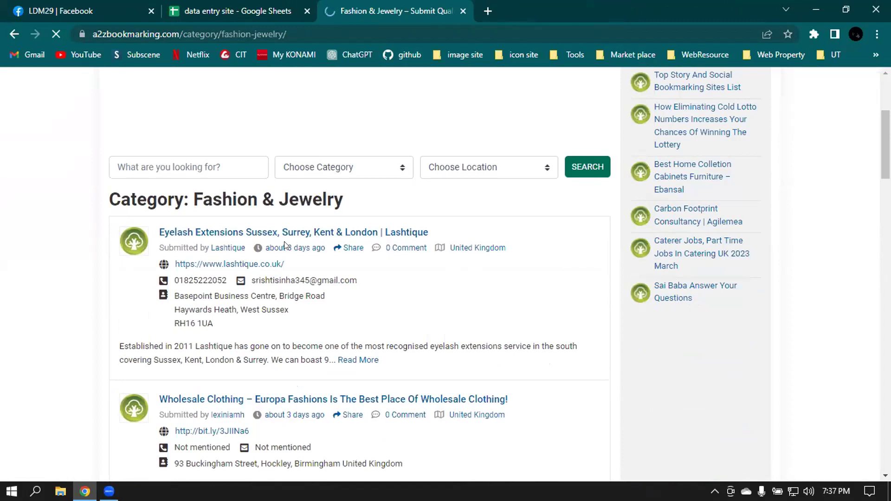
scroll(205, 267, down, 3)
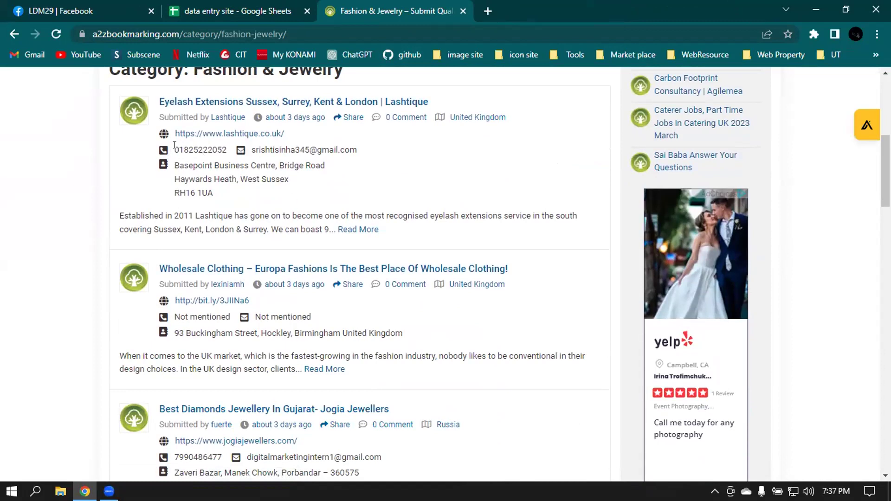
- Highlight the Lashtique phone number and the first listing's email and address
drag(179, 146, 205, 147)
scroll(370, 151, down, 3)
scroll(356, 149, up, 4)
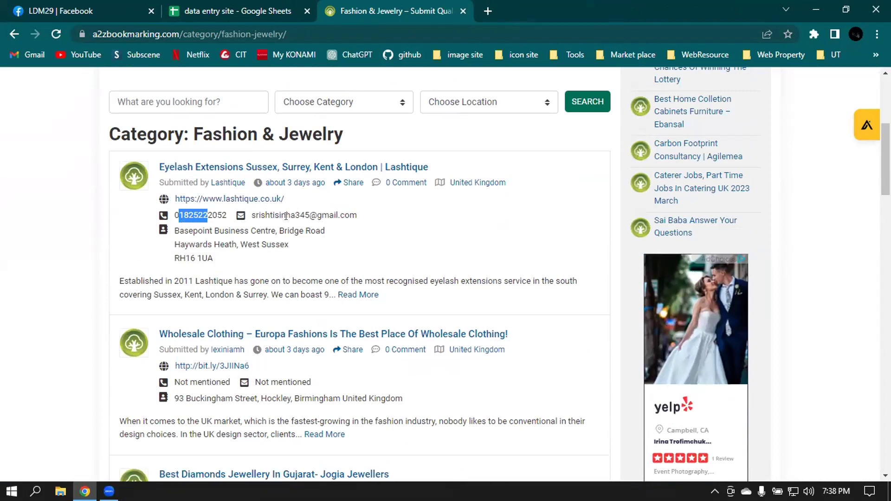
click(309, 216)
drag(360, 217, 247, 208)
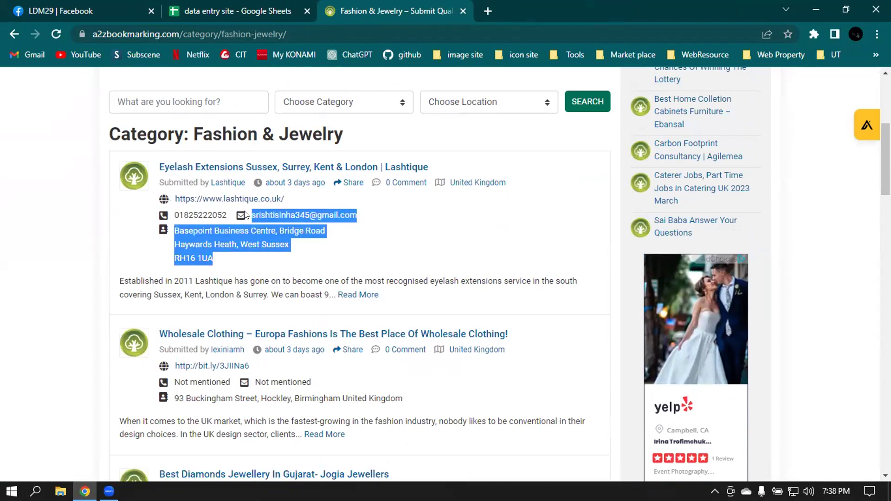
click(652, 227)
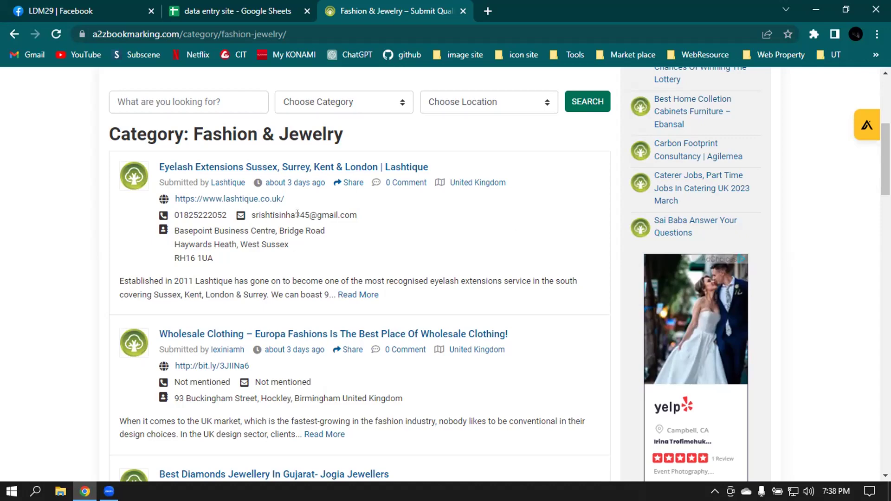
- Scroll through the Fashion & Jewelry listings and bring up the extensions list
scroll(362, 229, down, 12)
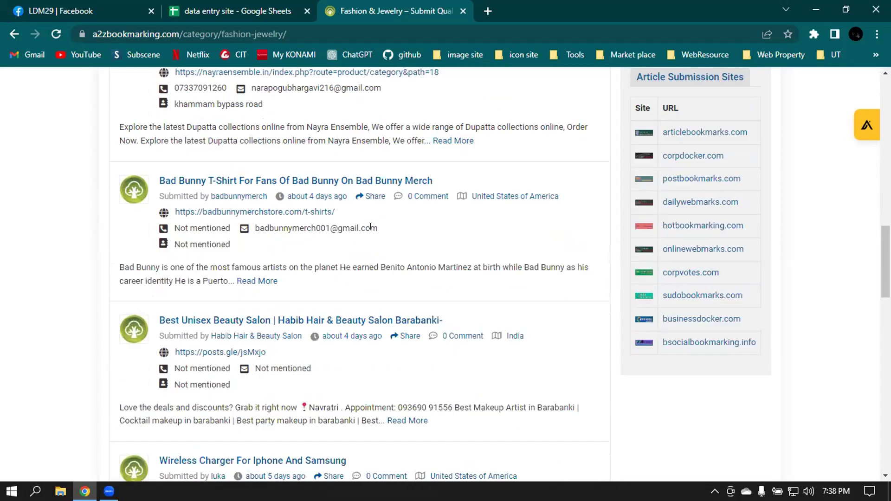
scroll(370, 226, down, 20)
scroll(392, 223, up, 5)
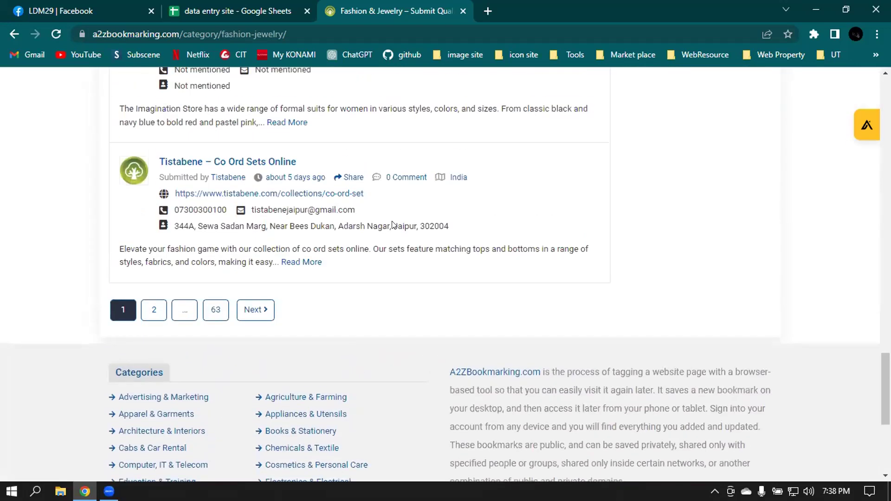
scroll(392, 224, up, 20)
scroll(332, 217, up, 5)
scroll(320, 227, down, 5)
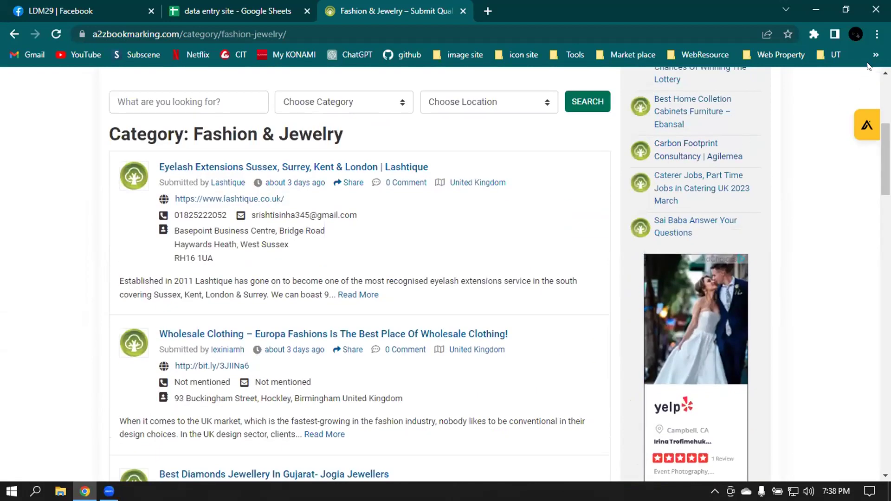
click(812, 33)
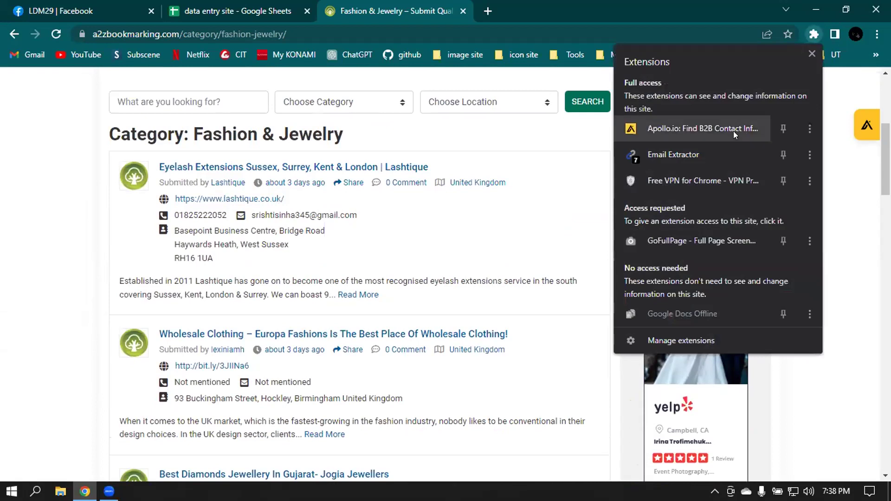
- Run Email Extractor on Fashion & Jewelry page 1 and select the found email list
click(670, 155)
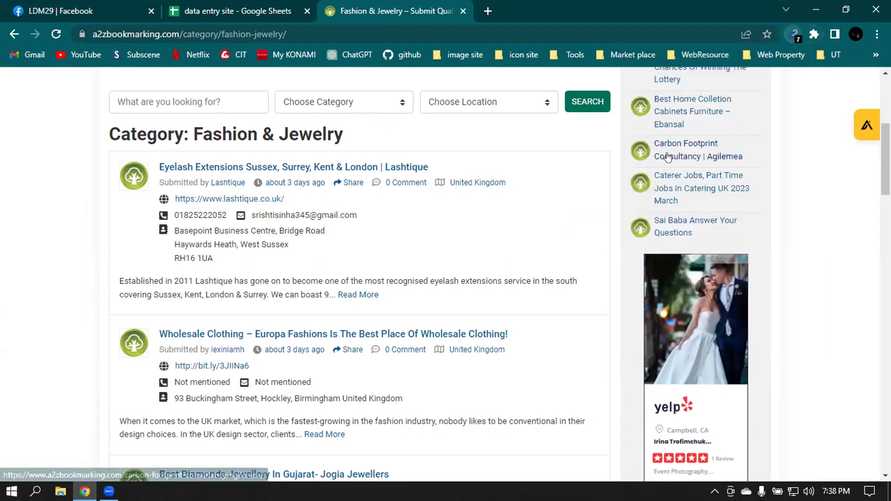
click(809, 32)
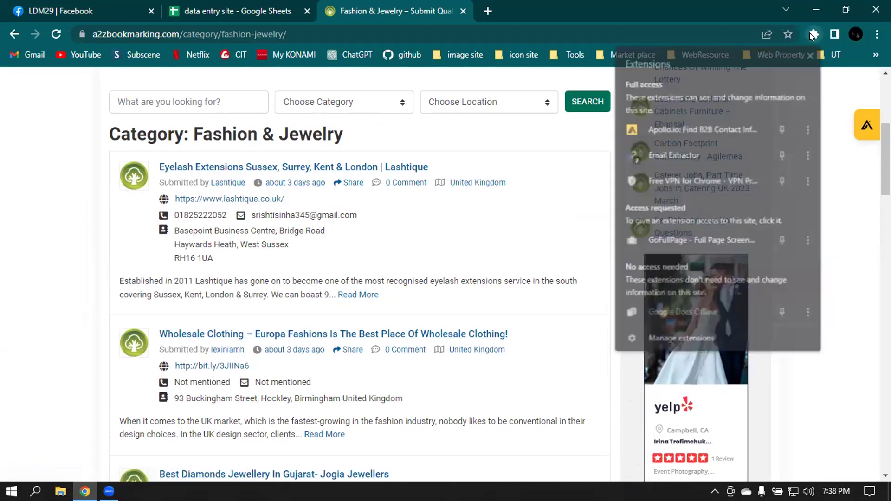
click(691, 157)
click(794, 34)
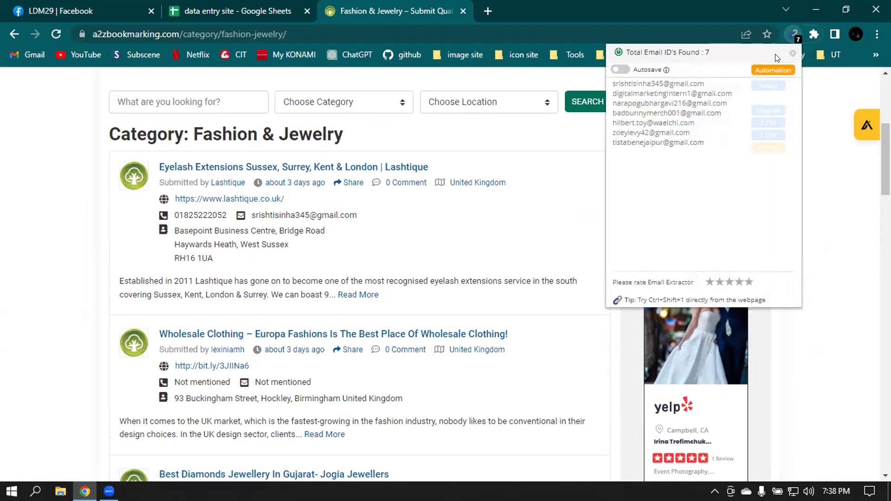
scroll(310, 197, down, 2)
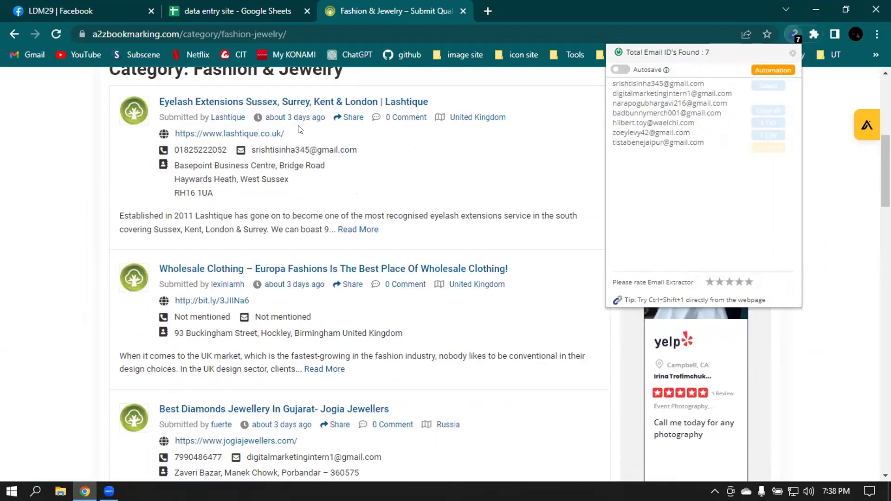
scroll(304, 123, down, 2)
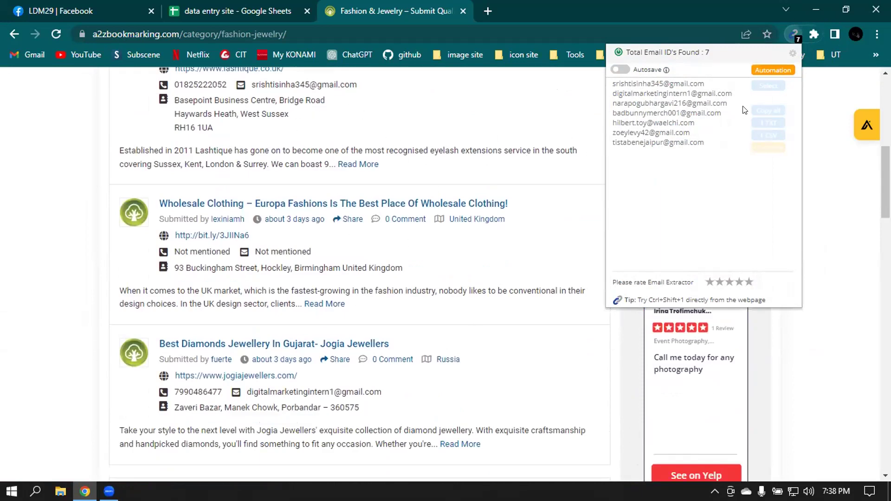
drag(612, 81, 703, 149)
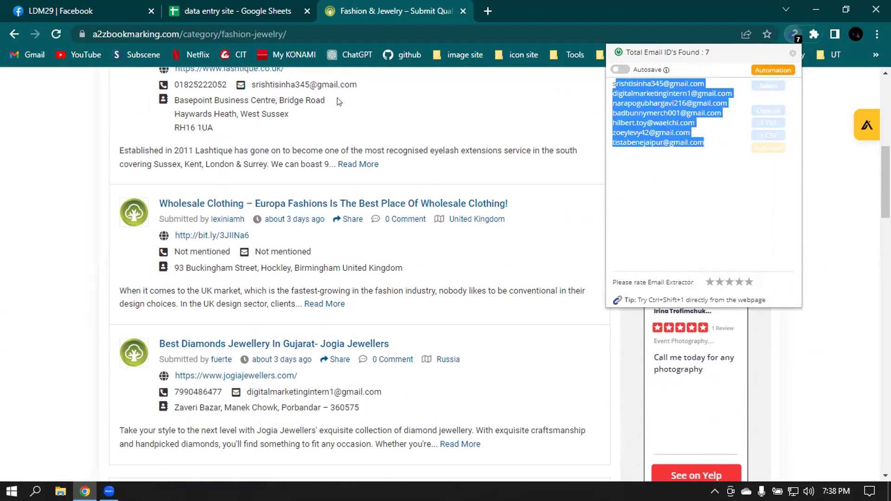
scroll(411, 260, down, 8)
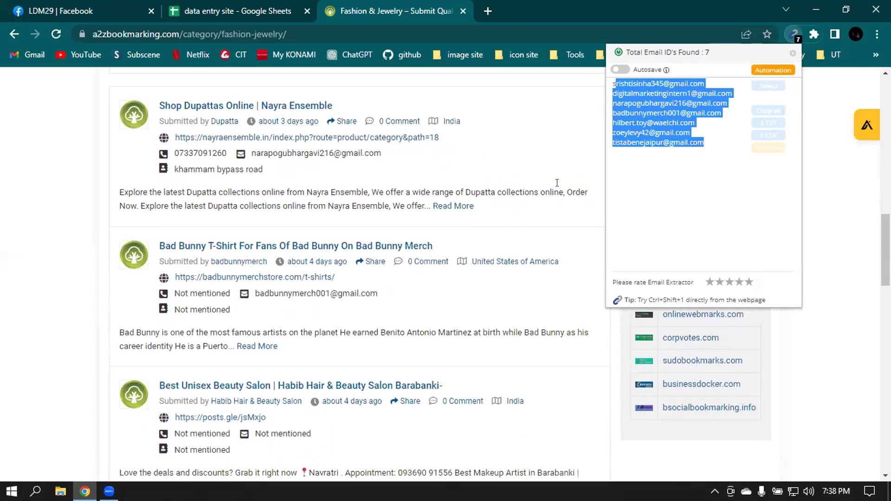
click(734, 186)
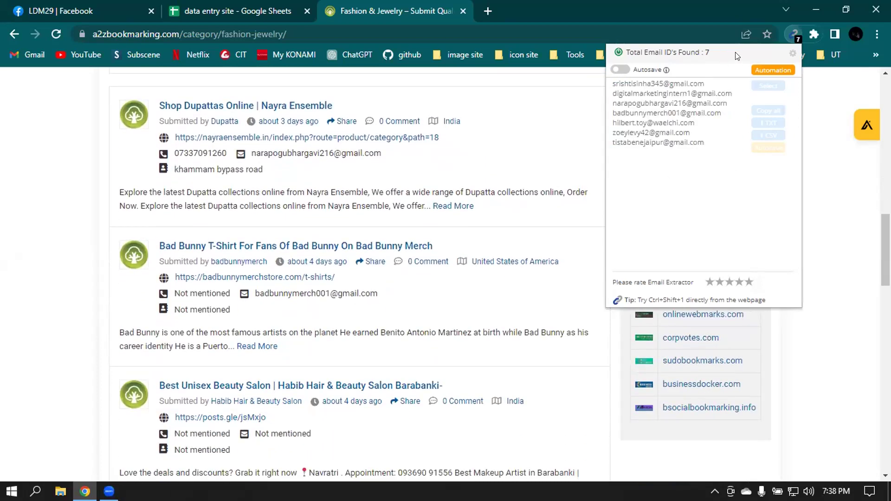
- Go to Fashion & Jewelry page 2 and show Email Extractor's results there
scroll(501, 296, down, 2)
scroll(500, 296, down, 17)
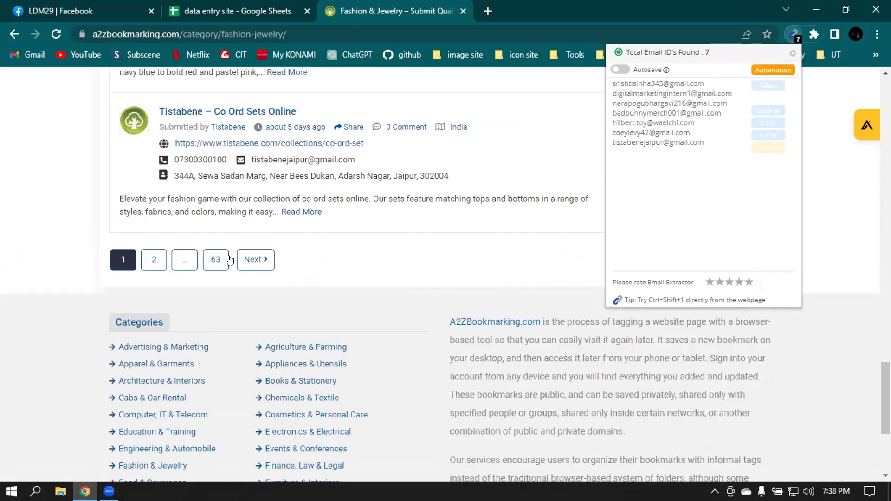
click(153, 267)
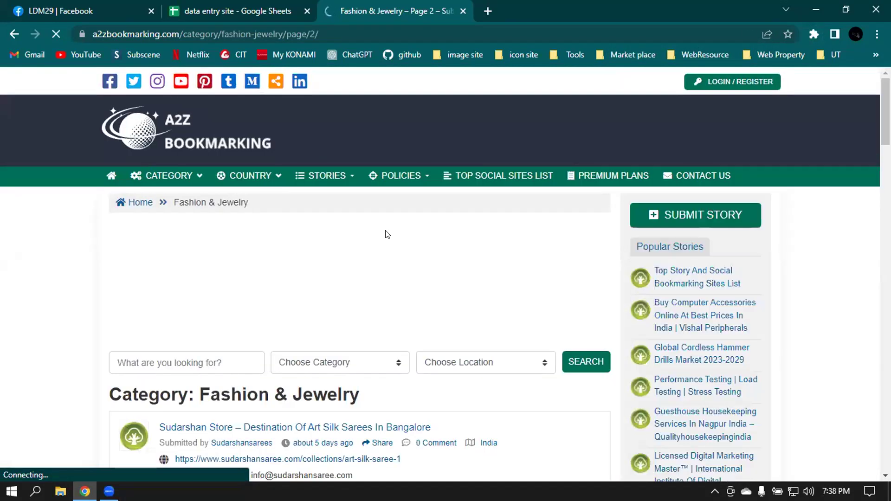
scroll(566, 239, down, 5)
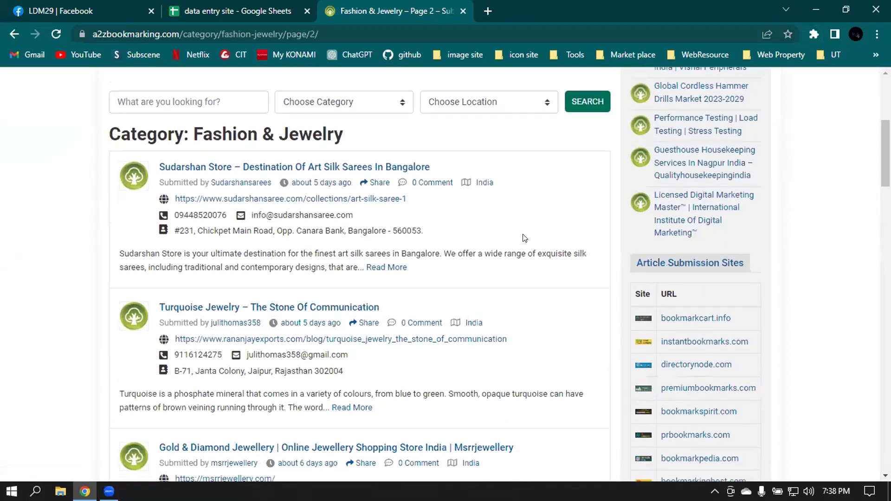
click(813, 34)
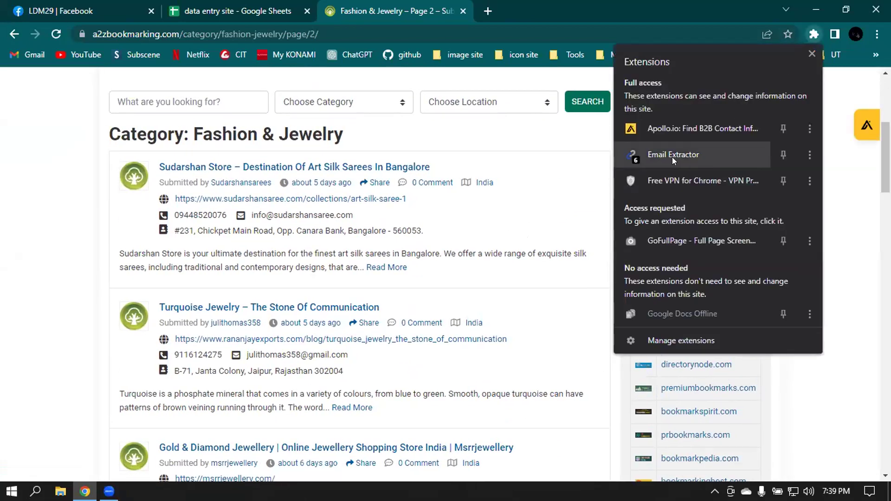
click(678, 156)
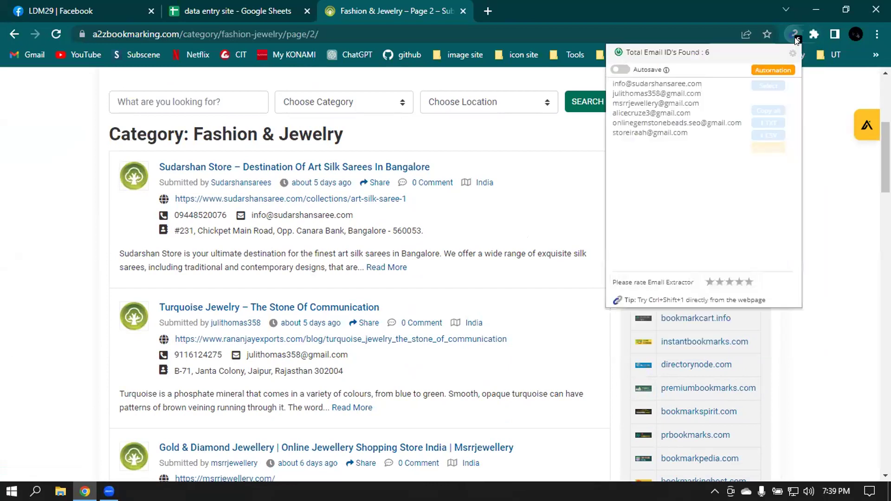
- Try enabling Email Extractor's Autosave, then close the upgrade page it opens
click(619, 69)
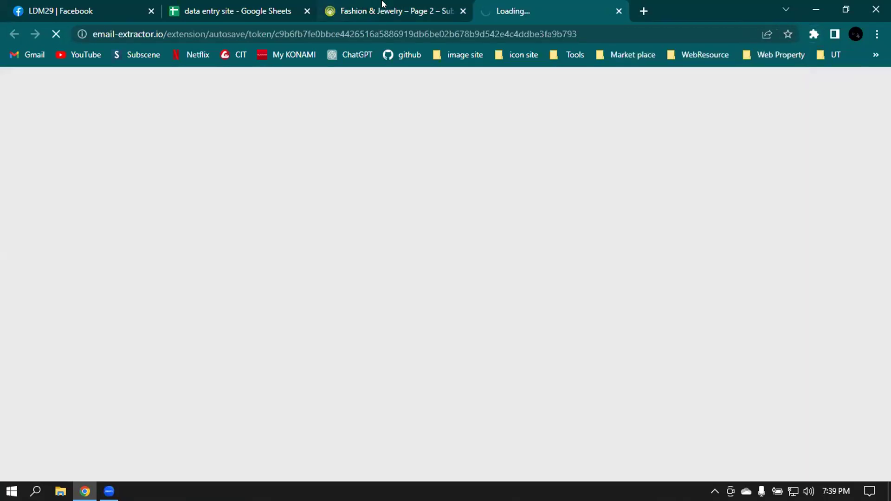
click(385, 7)
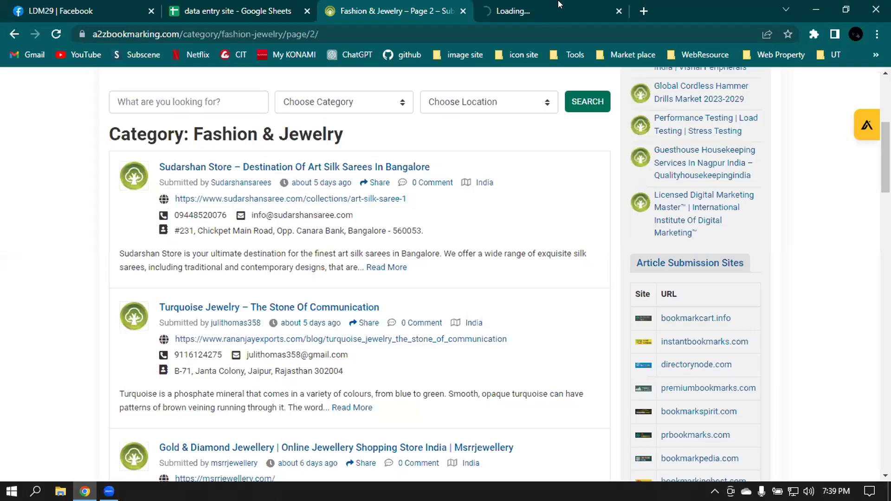
click(545, 13)
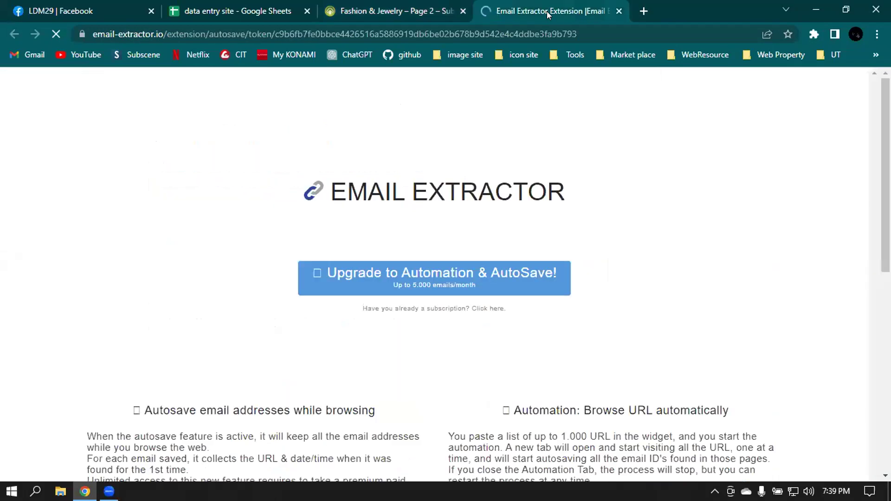
click(619, 11)
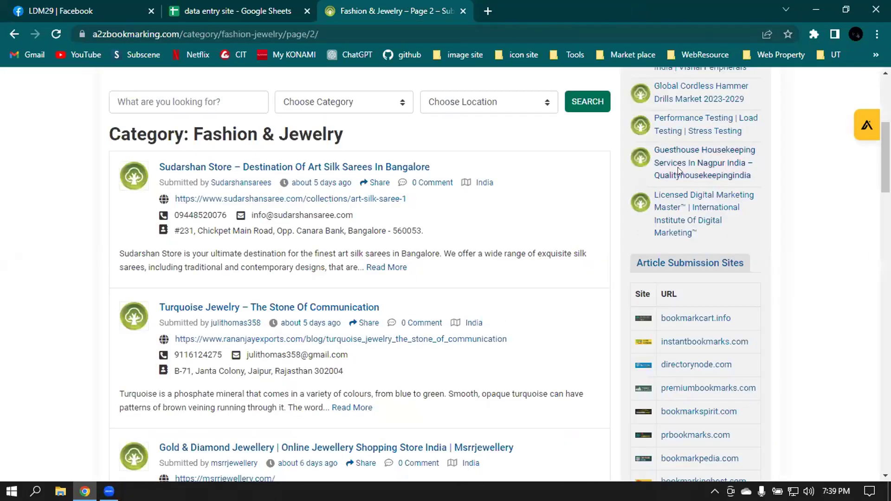
scroll(488, 191, down, 12)
scroll(488, 191, up, 15)
scroll(488, 191, up, 3)
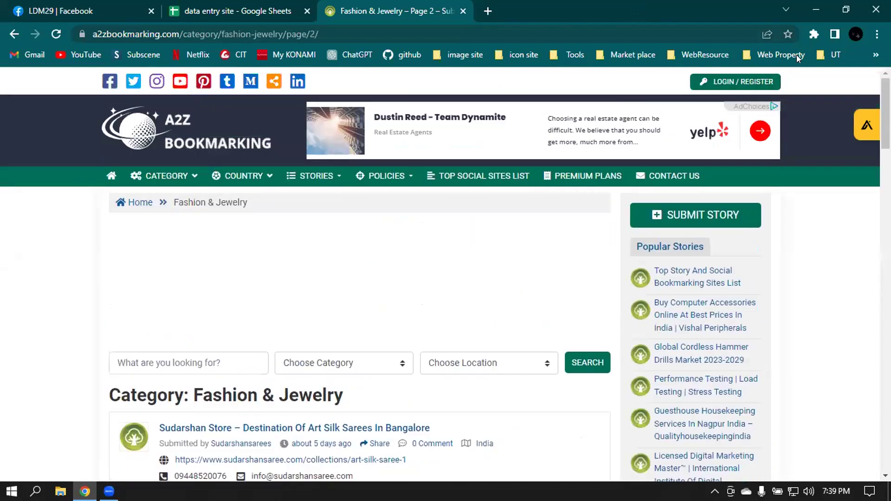
- Retry turning on Autosave for page 2 emails and close the upgrade page again
click(812, 34)
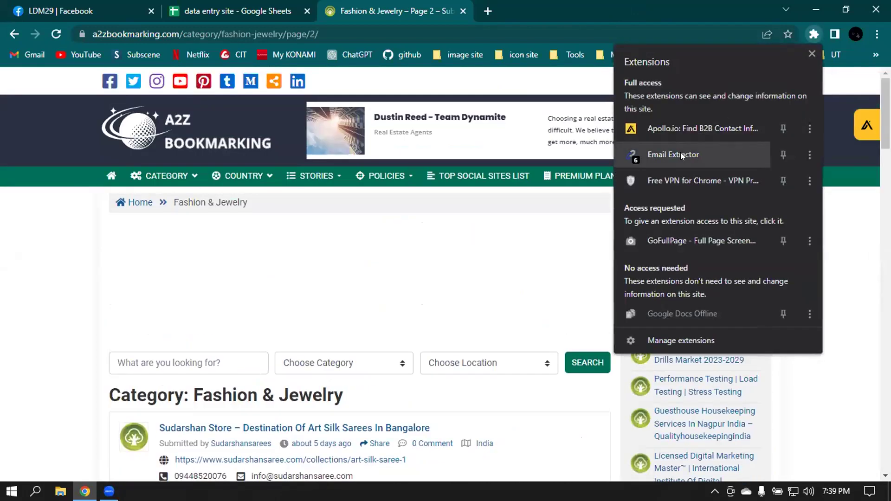
click(680, 154)
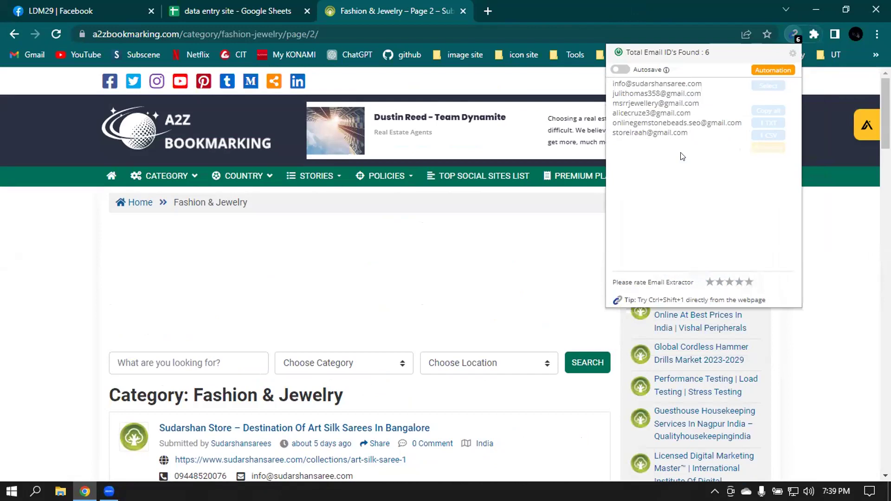
click(619, 70)
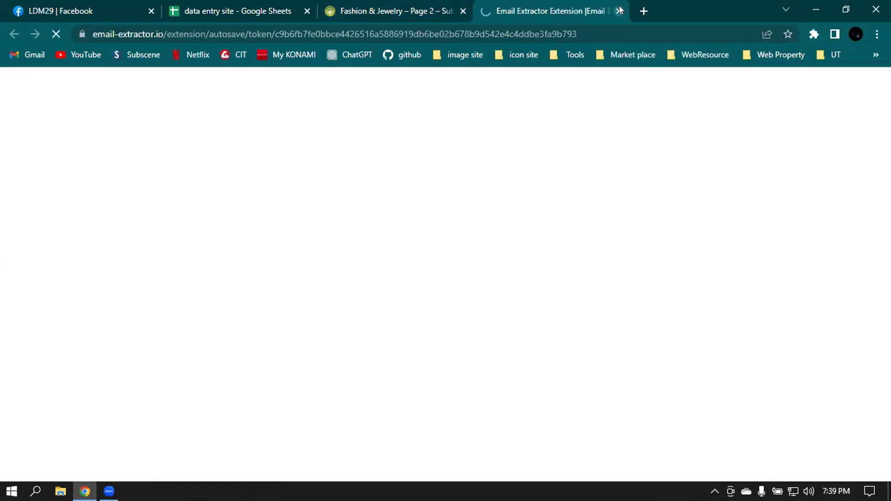
click(619, 10)
- Reopen the Email Extractor results list and give the extension a five-star rating
click(814, 27)
click(651, 153)
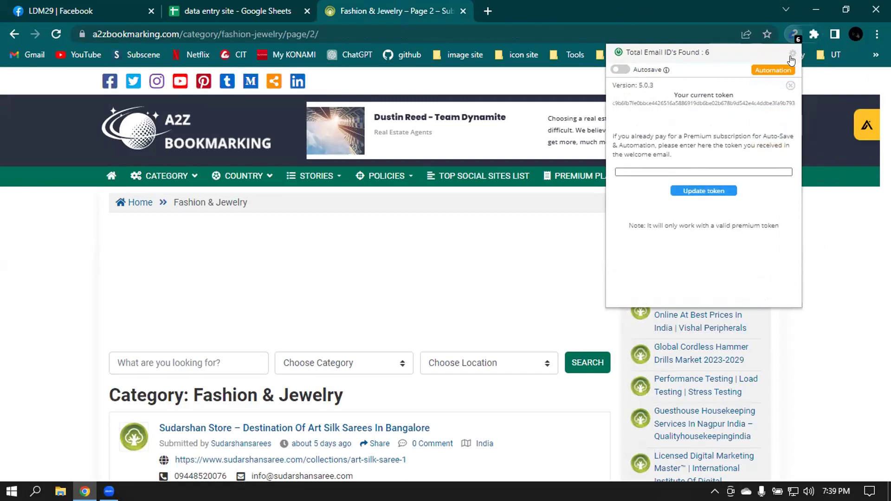
click(790, 87)
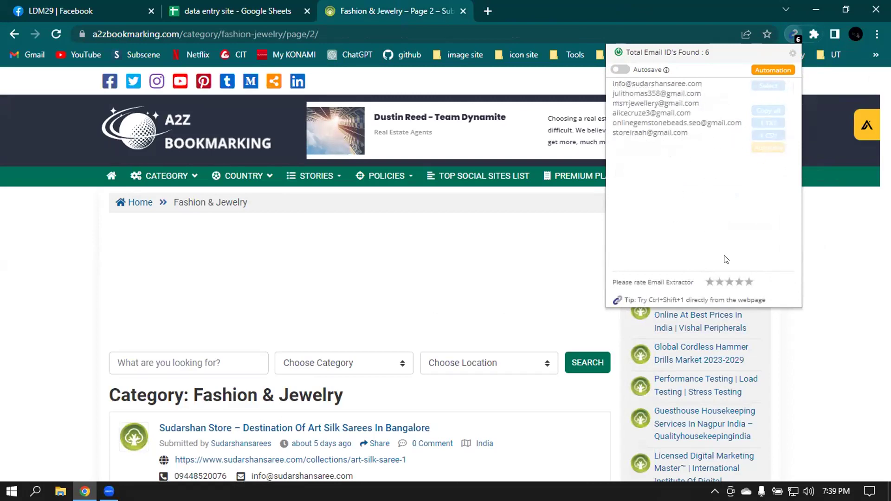
click(746, 282)
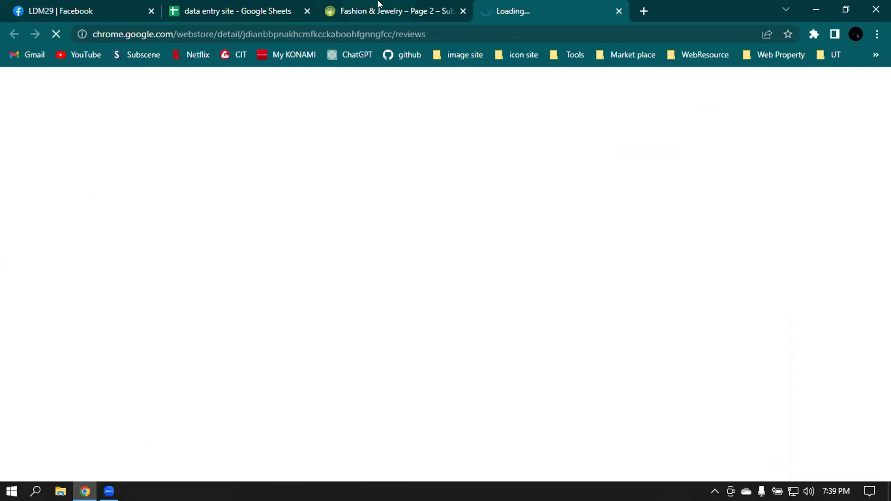
- Close the Email Extractor Chrome Web Store reviews tab
key(ctrl+shift+Tab)
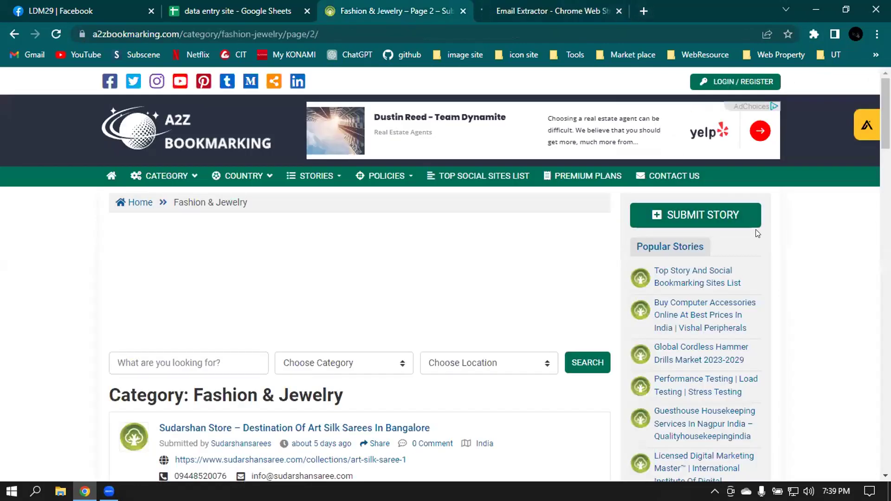
scroll(774, 226, down, 3)
scroll(773, 226, down, 1)
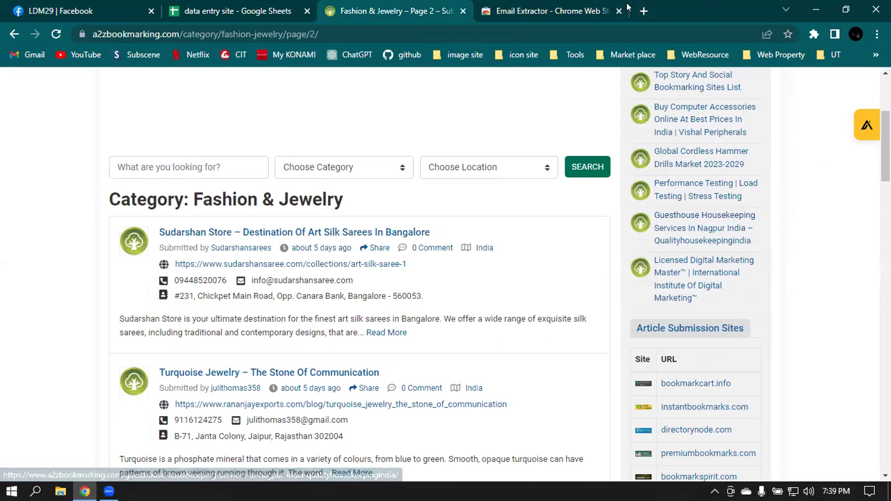
click(556, 9)
click(618, 10)
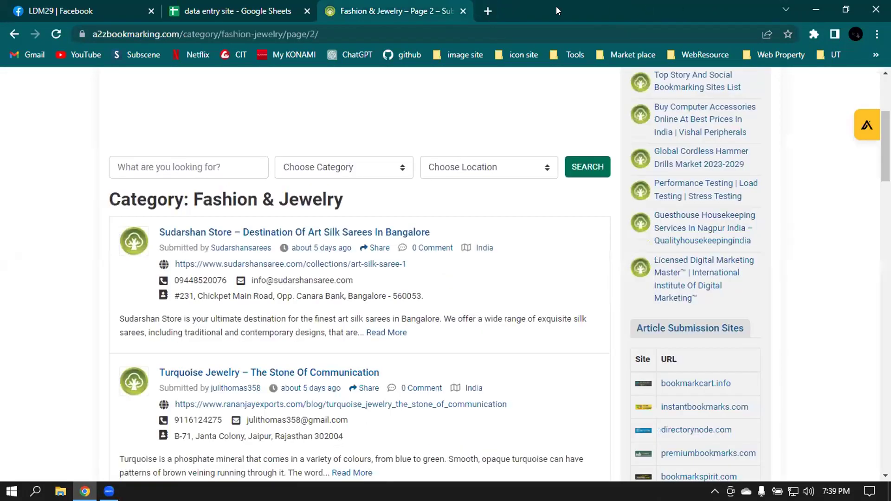
- Scroll through the Fashion & Jewelry page 2 listings, starting with Sudarshan Store
scroll(409, 154, down, 15)
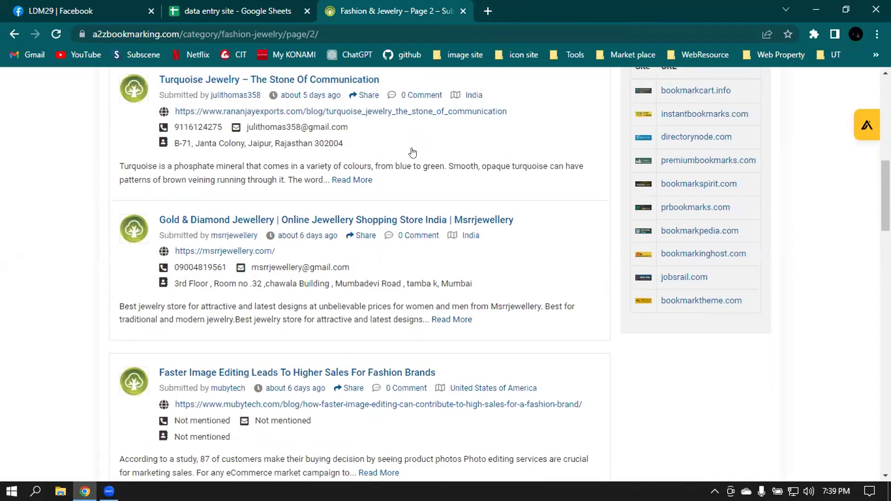
scroll(386, 215, down, 10)
scroll(400, 291, up, 12)
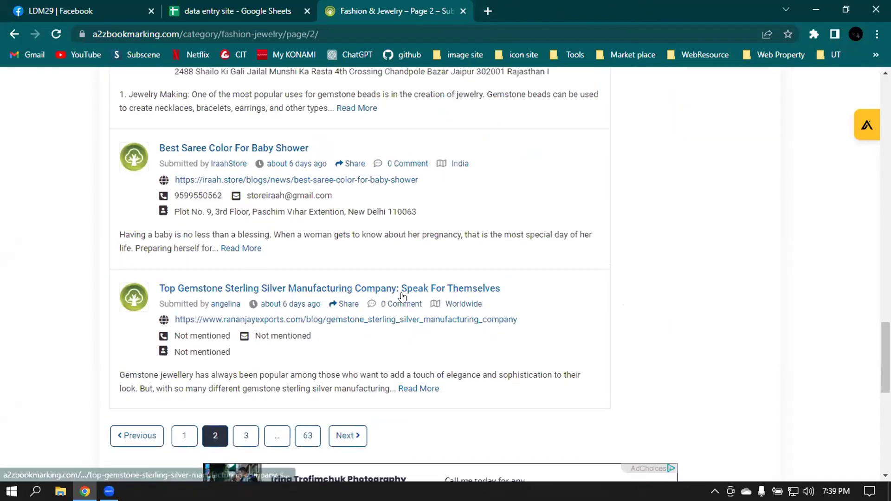
scroll(398, 293, up, 15)
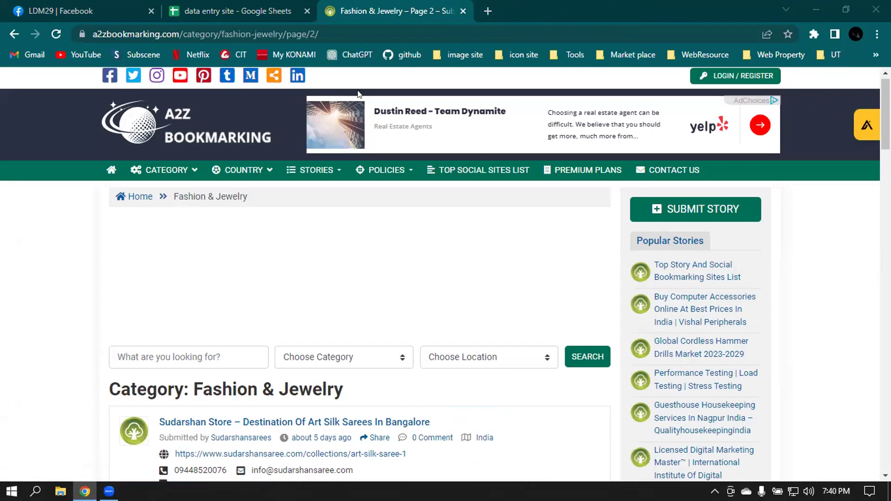
mouse_move(390, 170)
scroll(415, 197, down, 3)
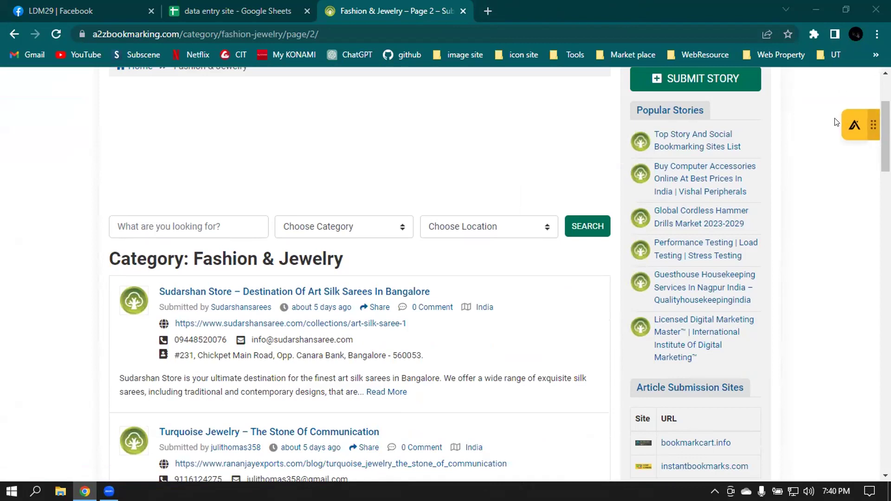
- Switch on the Instant Data Scraper extension in Chrome's extension manager
click(810, 32)
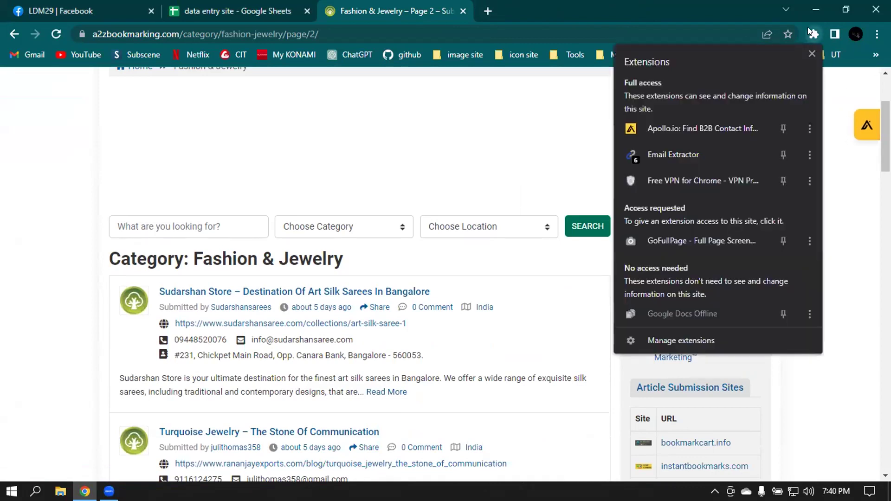
click(685, 342)
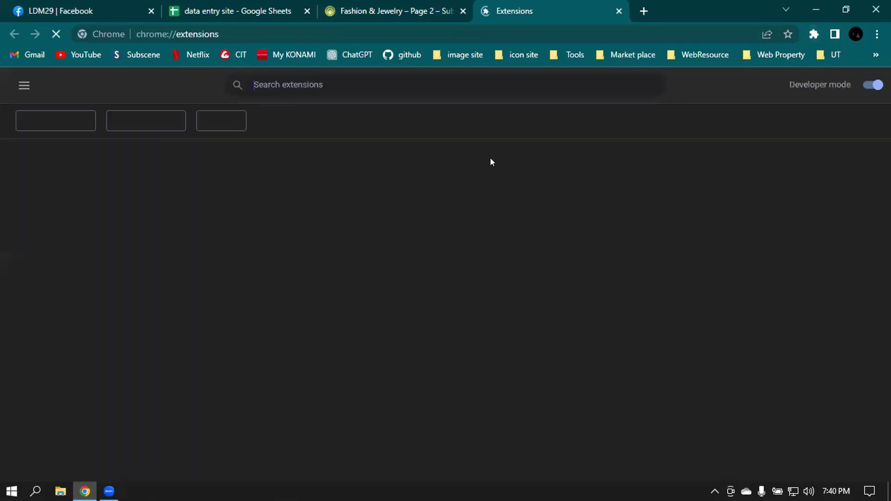
scroll(649, 267, down, 7)
scroll(640, 260, up, 1)
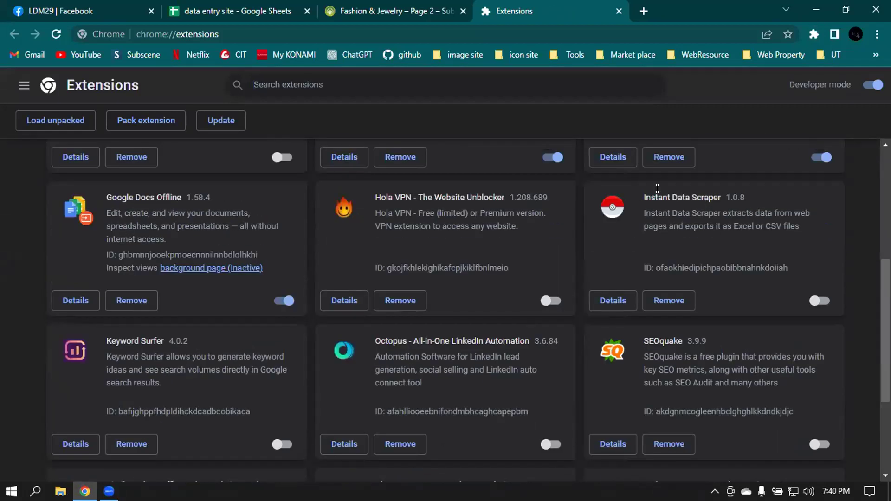
drag(642, 195, 720, 195)
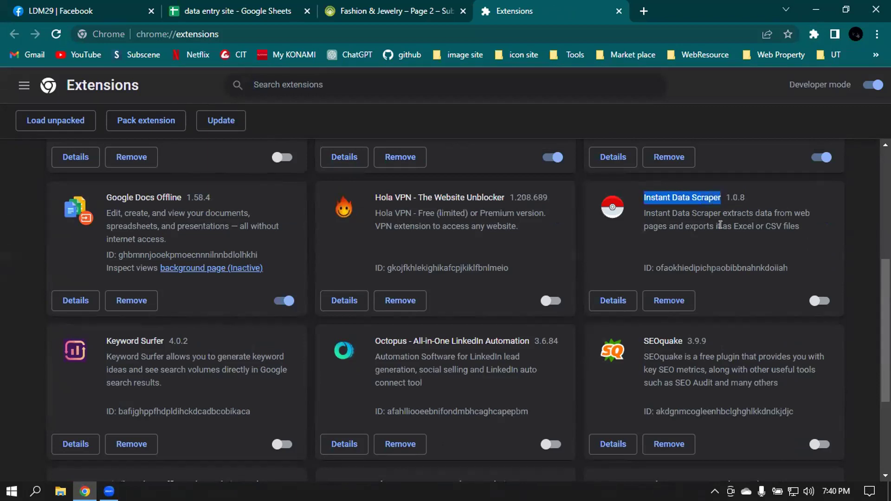
click(814, 302)
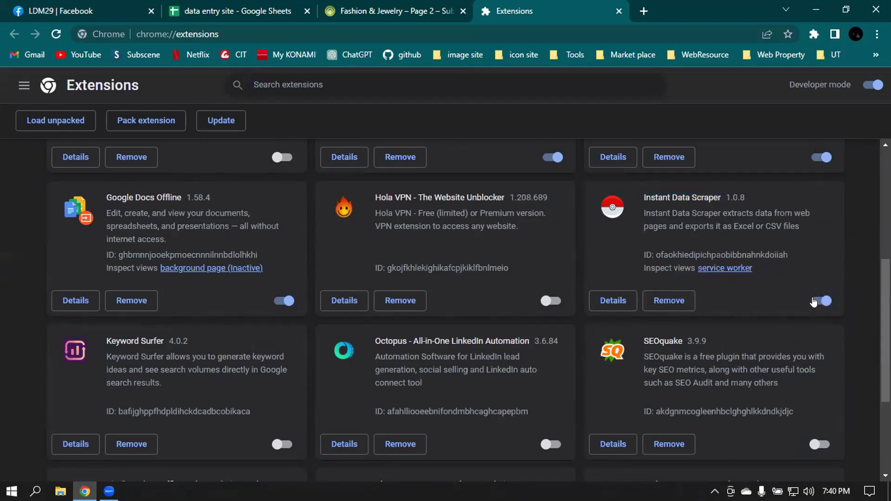
- Return to the A2Z Bookmarking Fashion & Jewelry page 2 listing
click(379, 10)
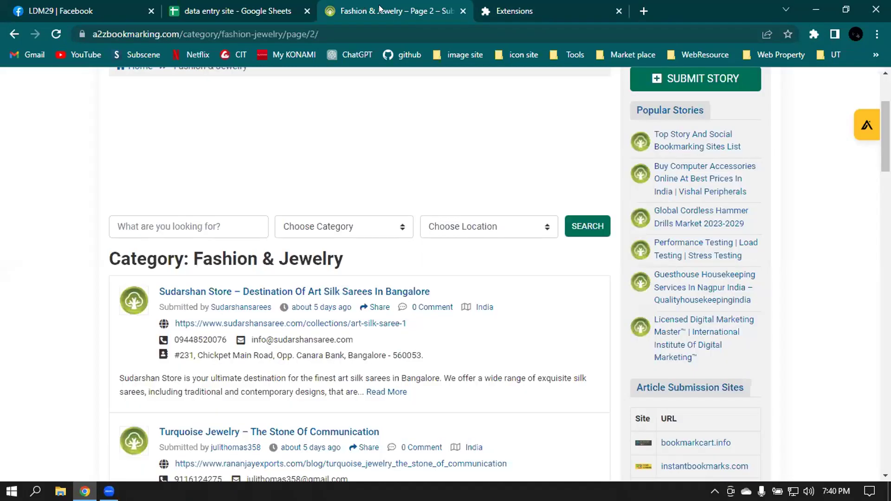
scroll(562, 184, down, 4)
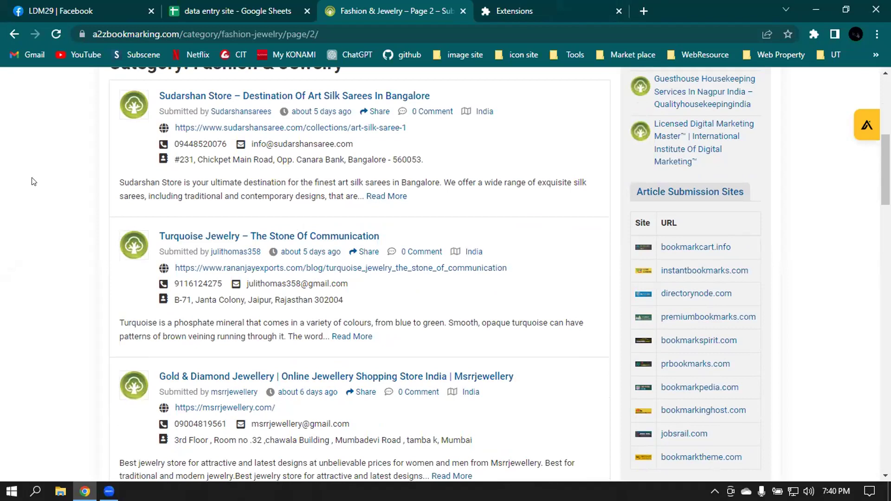
scroll(557, 109, up, 1)
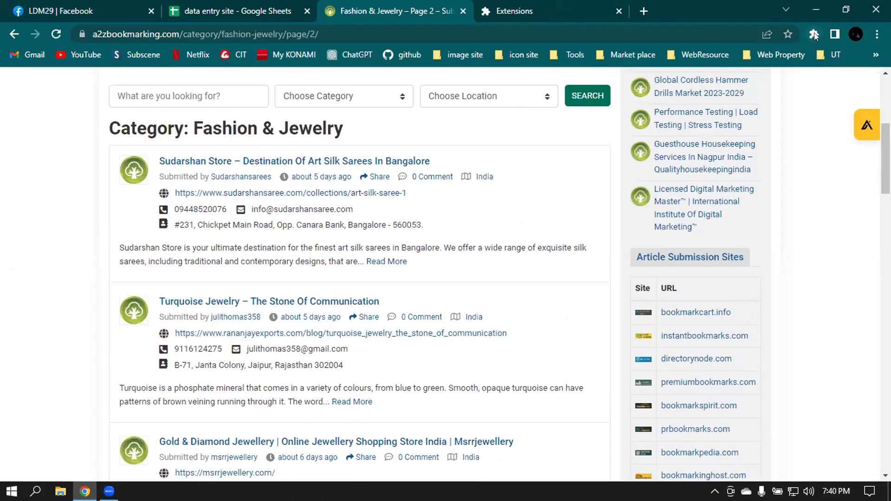
click(814, 33)
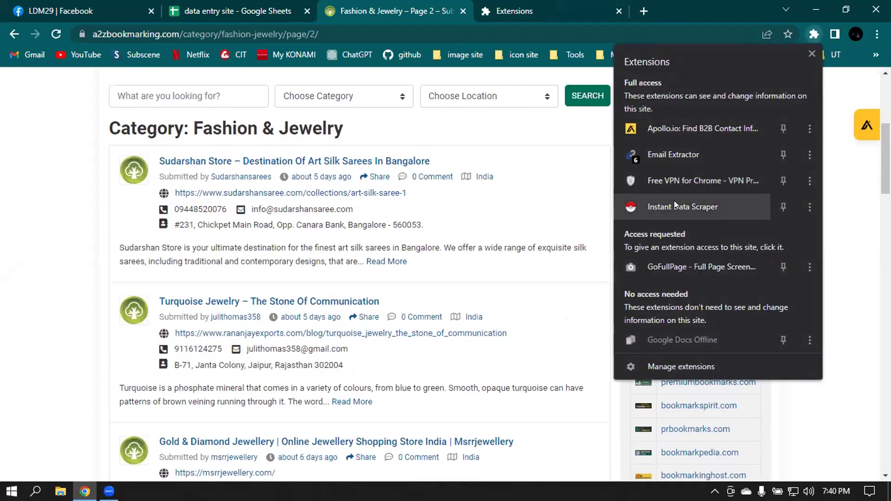
- Run Instant Data Scraper on the Fashion & Jewelry listing, see it's unsupported, and minimize it
click(690, 208)
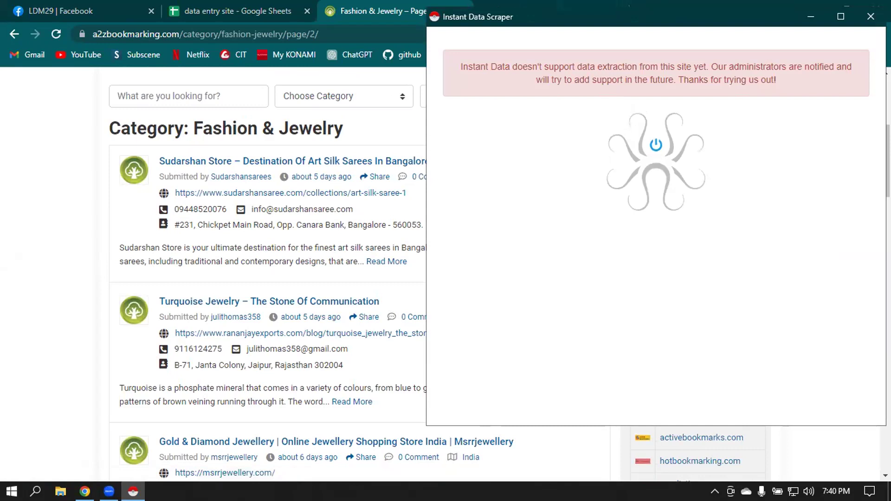
double_click(687, 21)
click(846, 8)
click(812, 13)
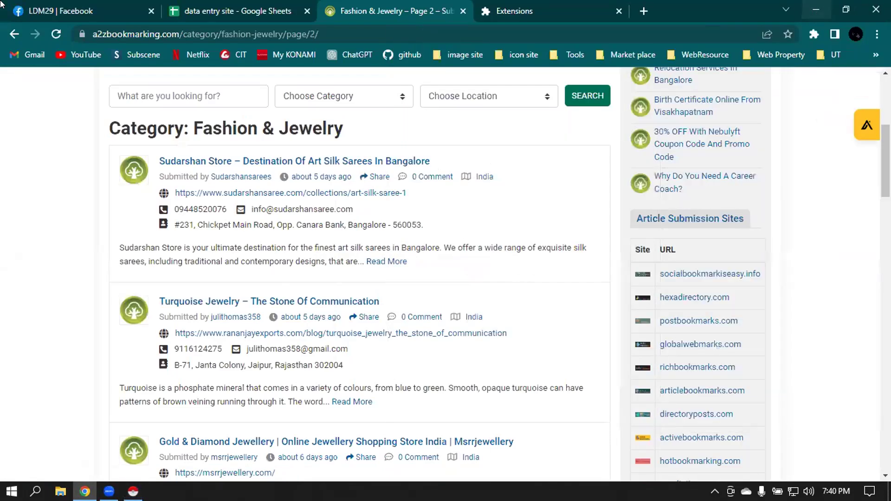
- Close the extension management tab and go back to the 'data entry site' sheet
click(537, 9)
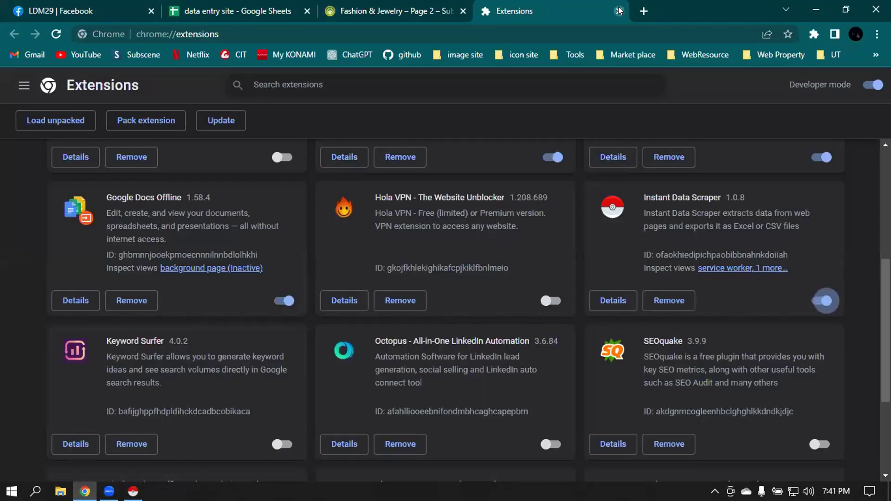
click(618, 11)
click(237, 11)
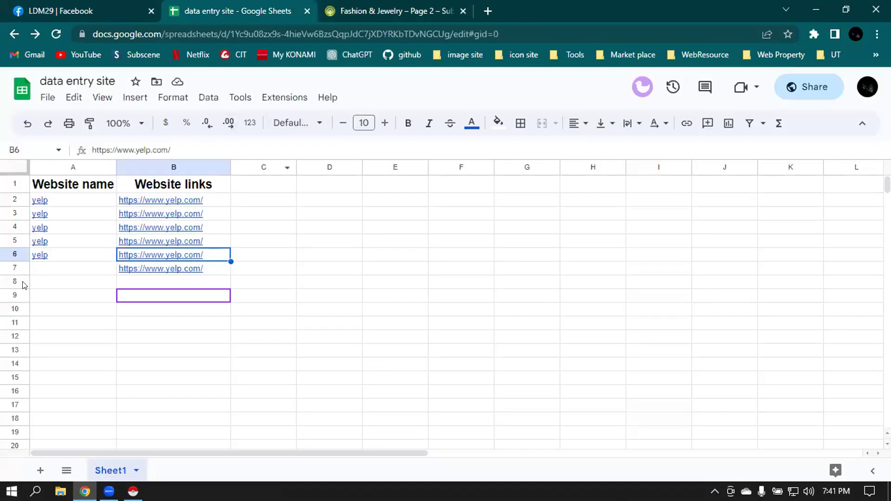
- Clear the yelp link in B2, then restore it with Ctrl+Z on the original sheet tab
key(Up)
key(Up)
key(Up)
key(Up)
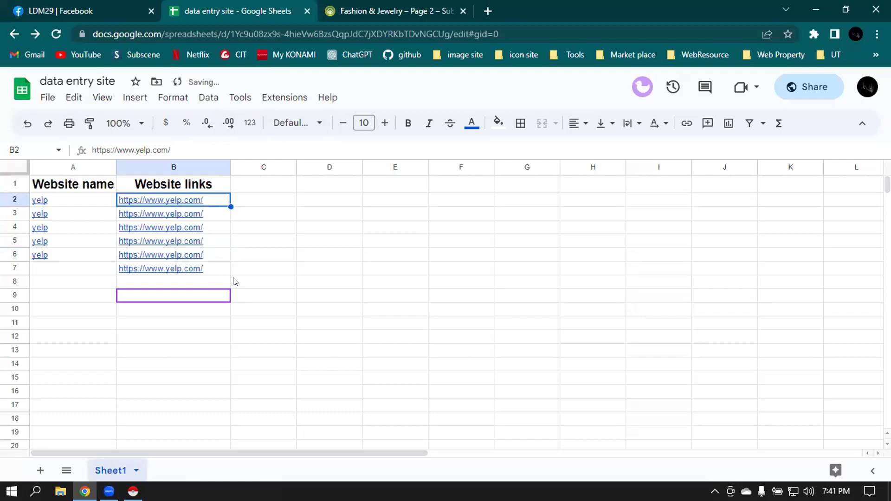
key(BackSpace)
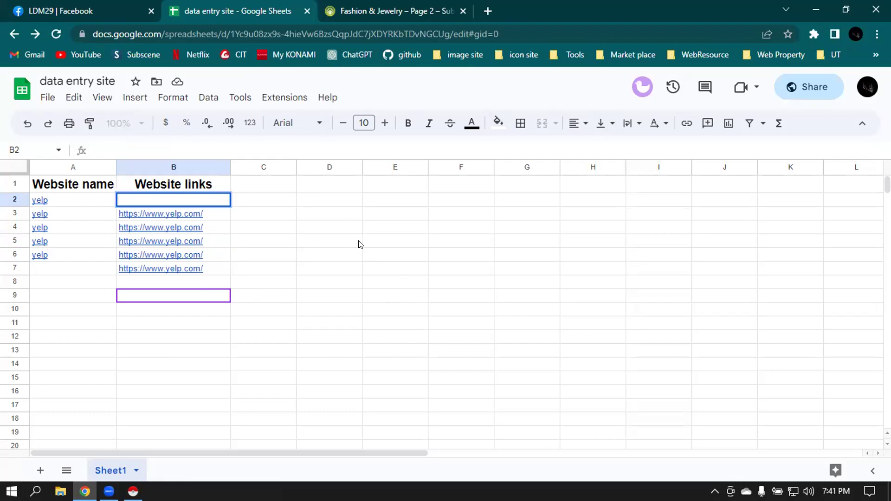
click(378, 245)
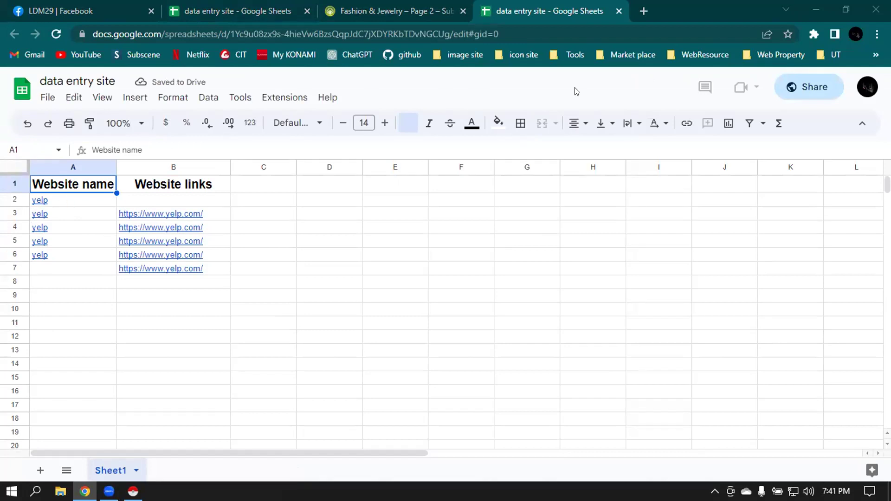
click(160, 198)
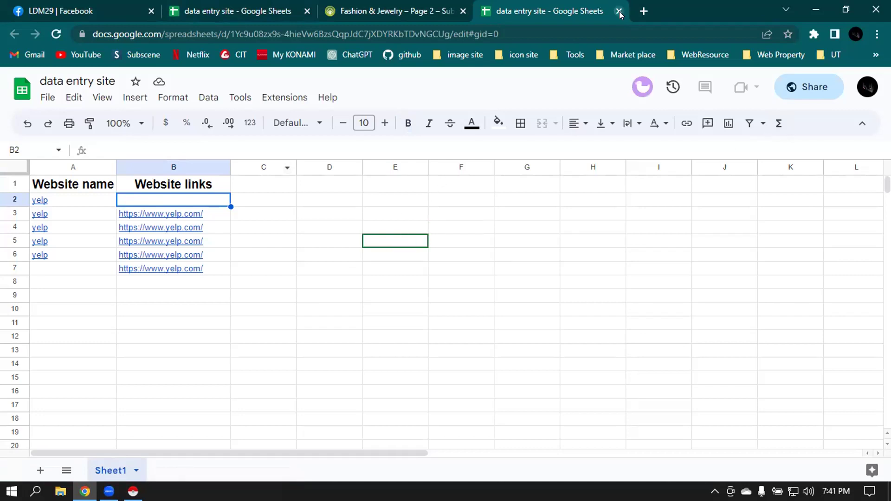
click(204, 6)
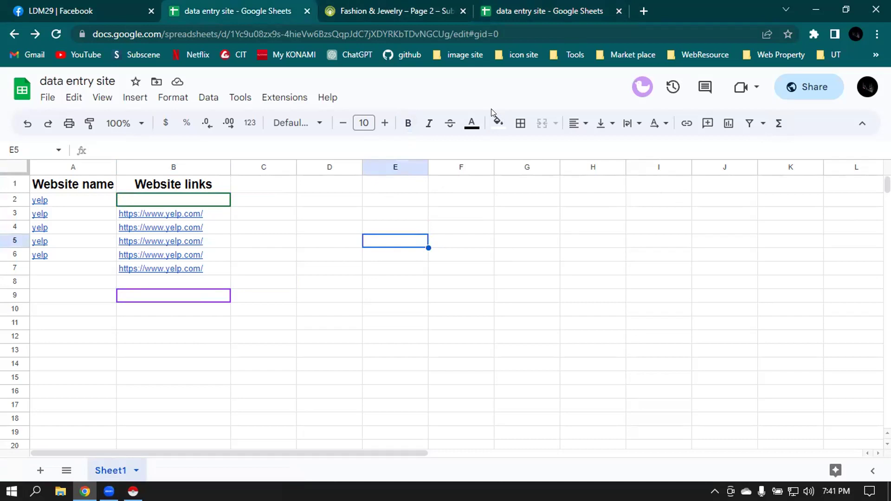
key(ctrl+z)
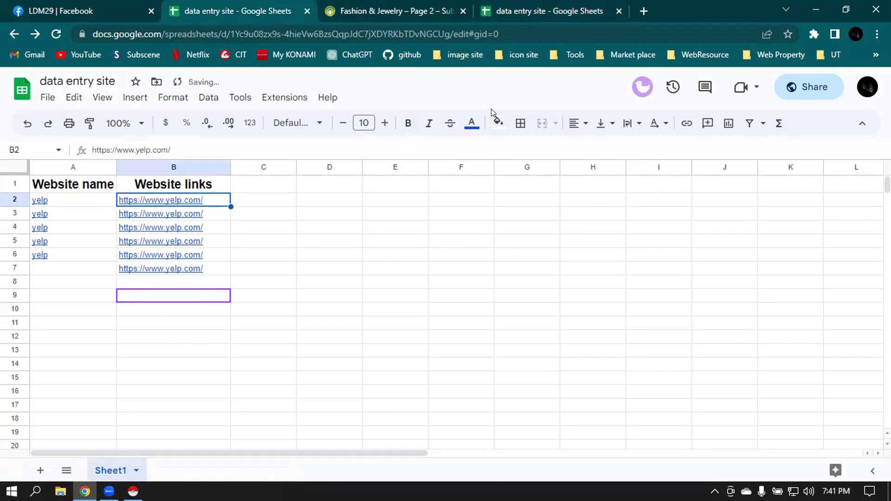
click(528, 5)
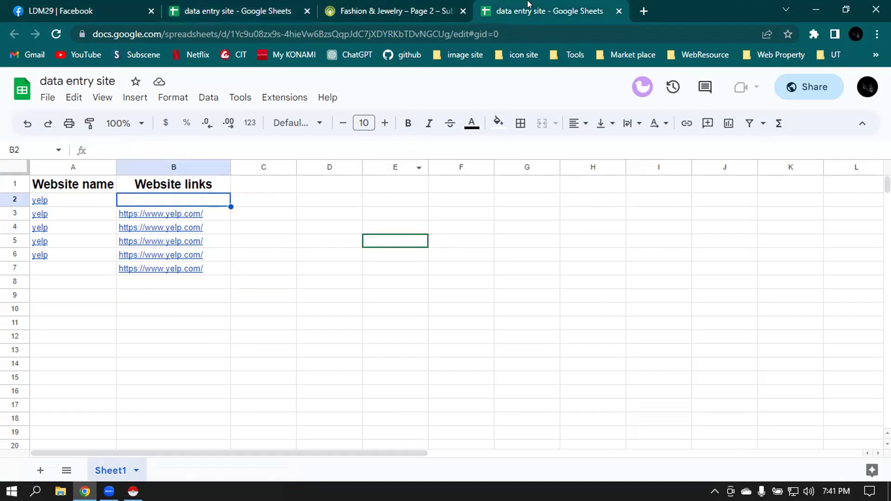
- Close the duplicate sheet tab and load the a2zbookmarking.com home page in a new tab
click(618, 11)
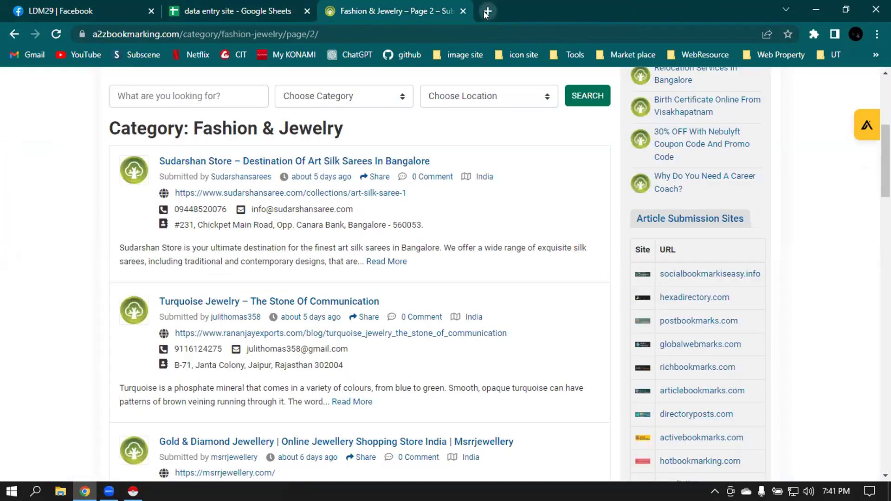
click(487, 11)
text(a)
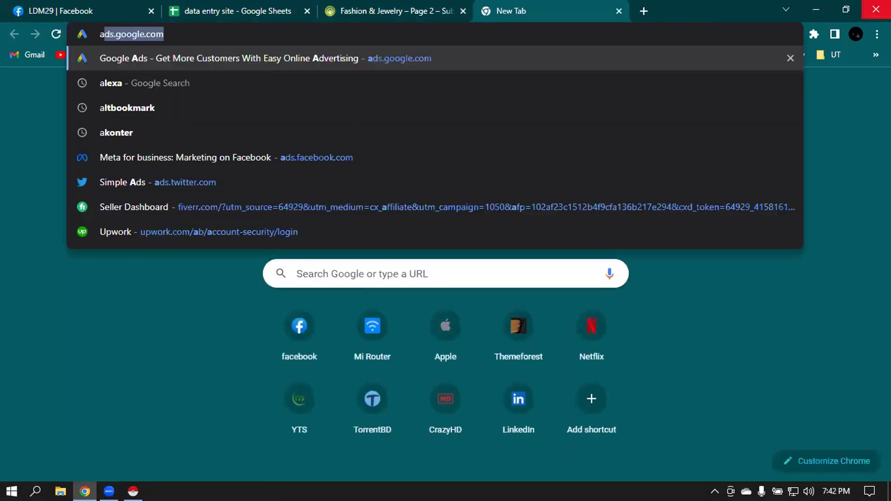
text(2zb)
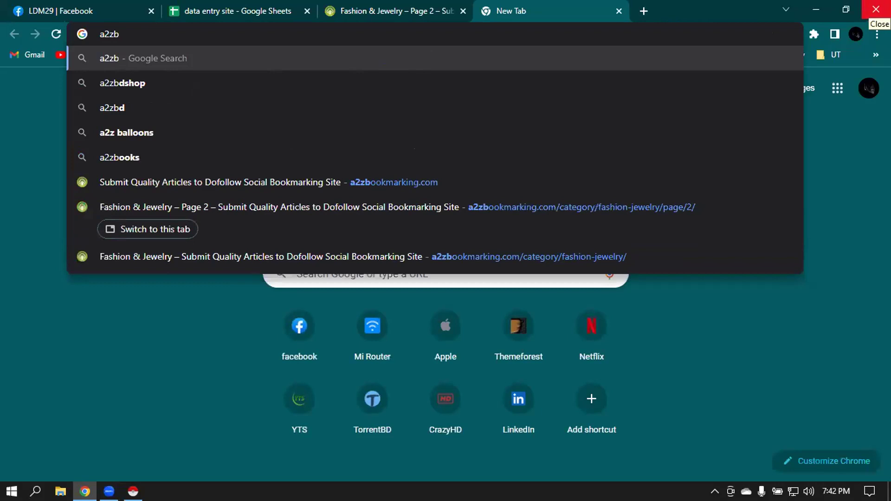
click(403, 190)
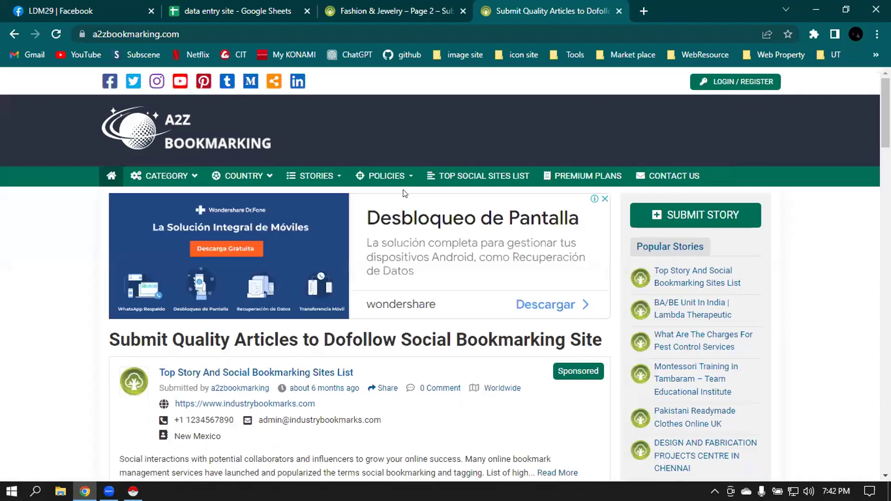
- Close the Fashion & Jewelry page 2 tab, leaving the A2Z Bookmarking home page
click(410, 5)
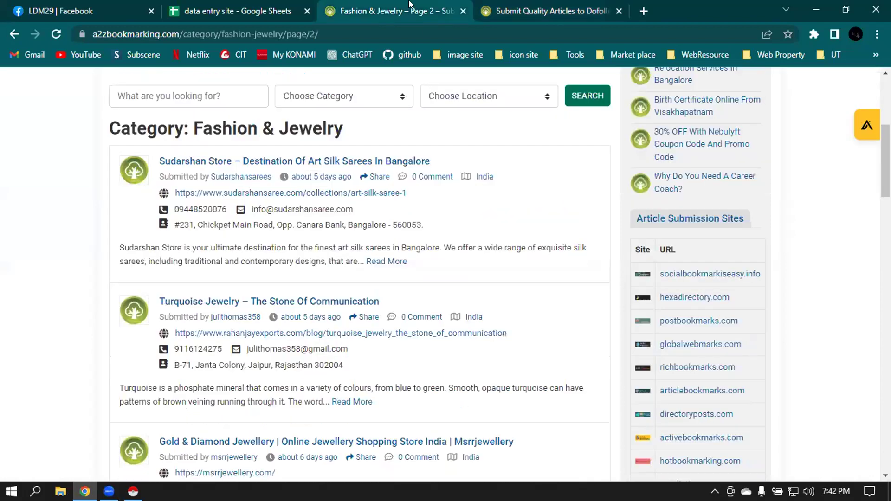
scroll(462, 192, up, 6)
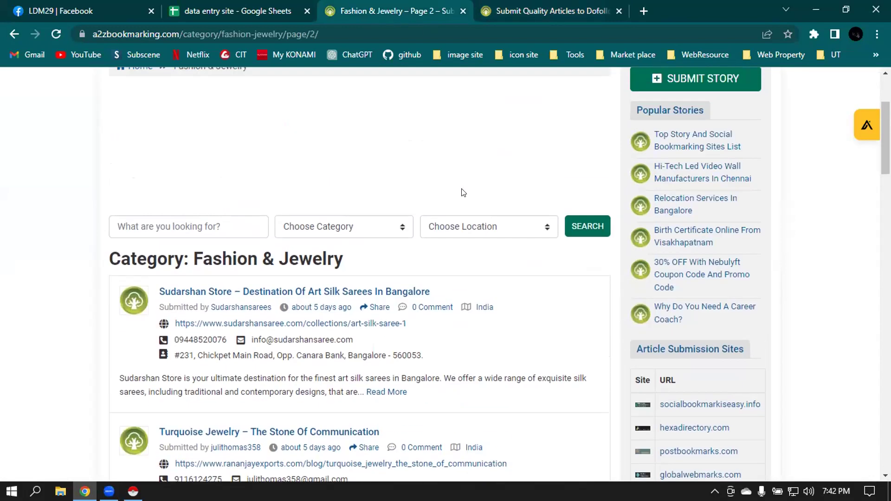
click(462, 11)
scroll(404, 241, down, 4)
click(632, 122)
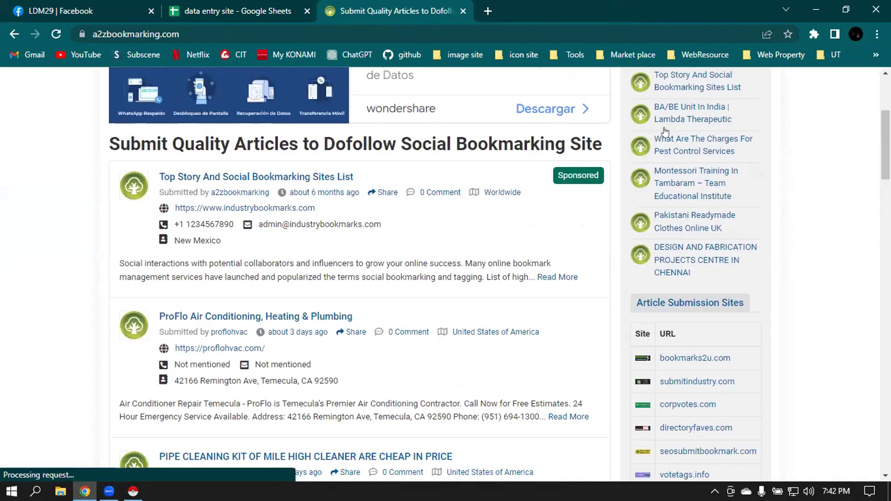
- In Chrome's extension manager, turn off the Apollo.io extension
click(812, 35)
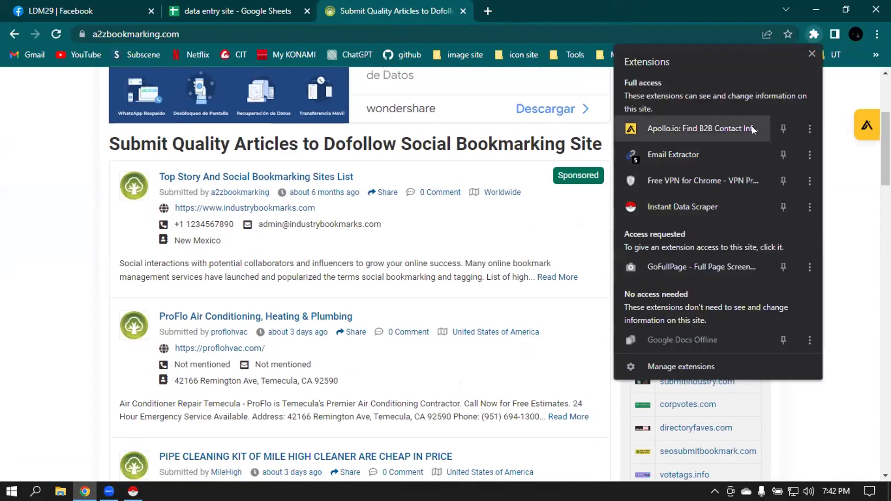
click(646, 362)
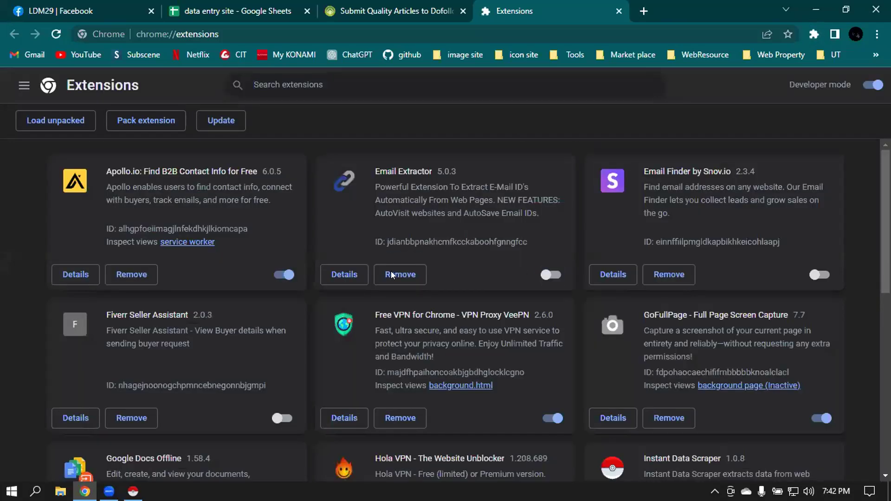
click(284, 274)
- Switch on the Web Scraper extension and return to the A2Z Bookmarking page
scroll(650, 255, down, 4)
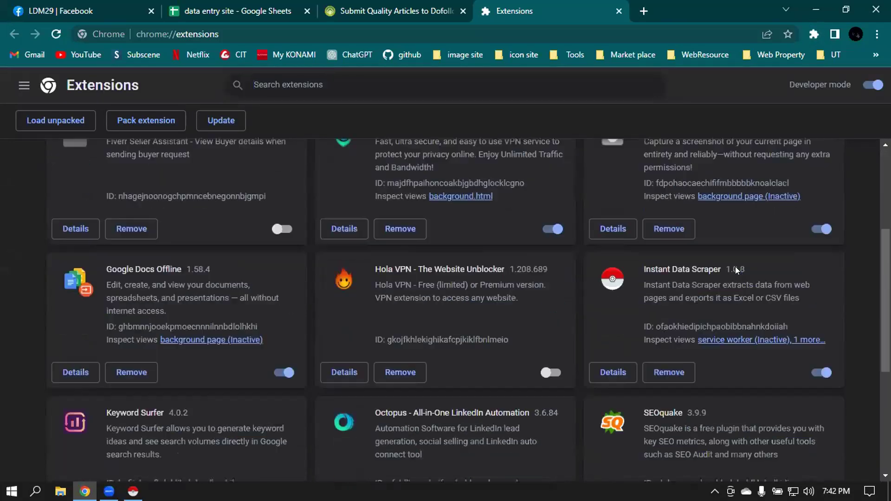
scroll(756, 213, up, 1)
scroll(776, 225, down, 3)
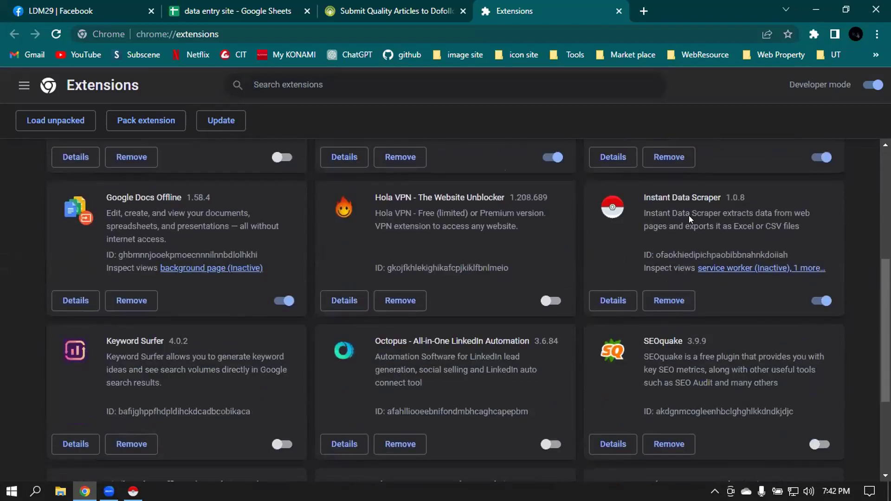
scroll(793, 257, down, 3)
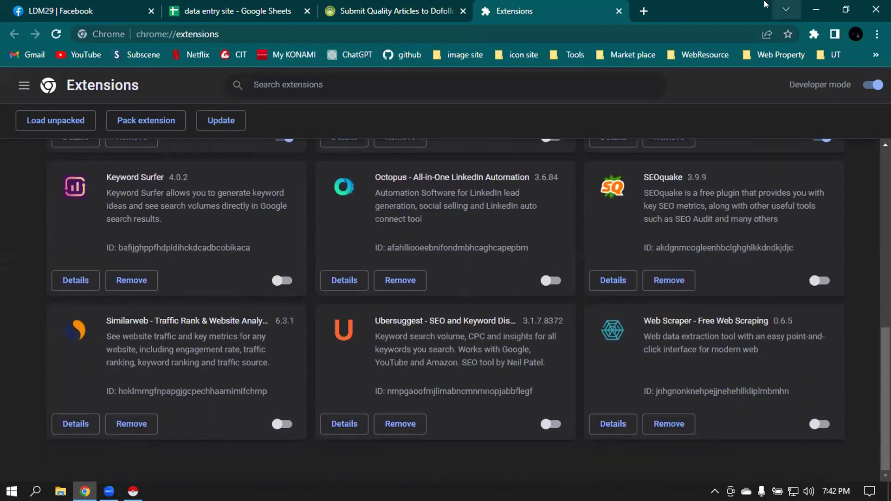
click(819, 424)
click(390, 11)
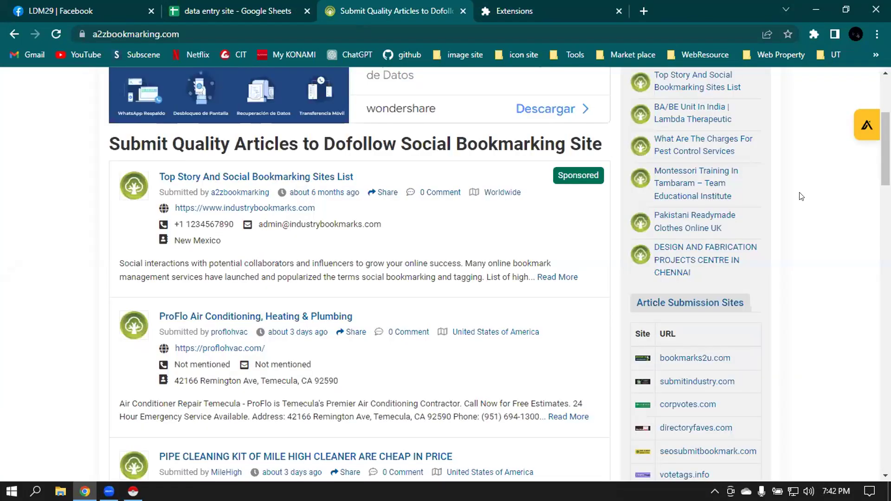
scroll(801, 196, up, 4)
- Launch Instant Data Scraper on the A2Z Bookmarking home page and review its first results
click(812, 34)
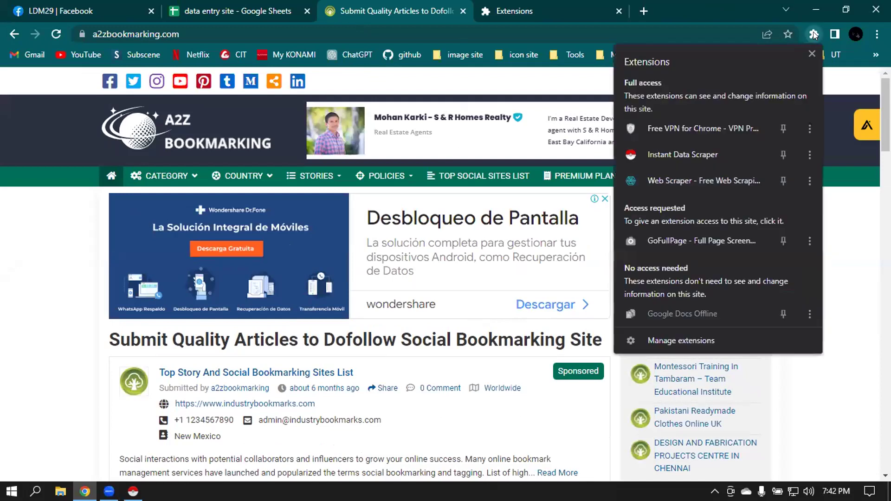
click(663, 156)
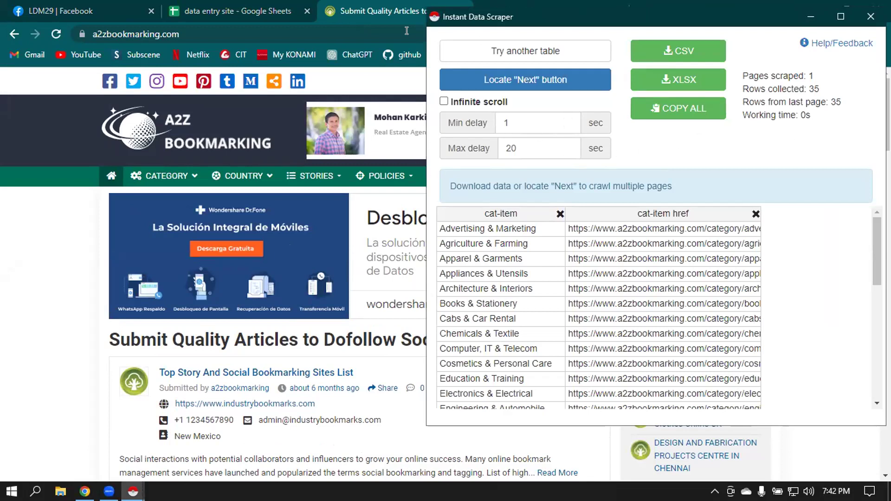
scroll(779, 225, down, 2)
scroll(778, 225, down, 6)
click(810, 16)
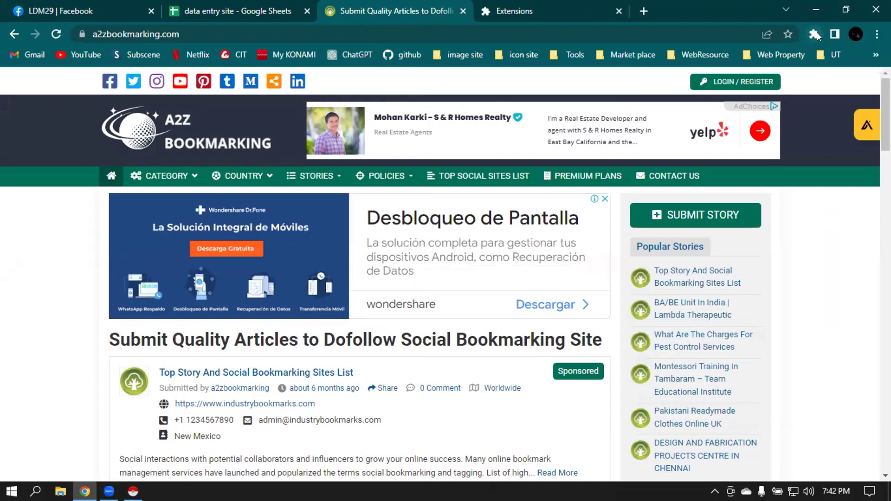
- Relaunch Instant Data Scraper, review the 35-row category name and link table, then minimize it
click(815, 33)
click(662, 150)
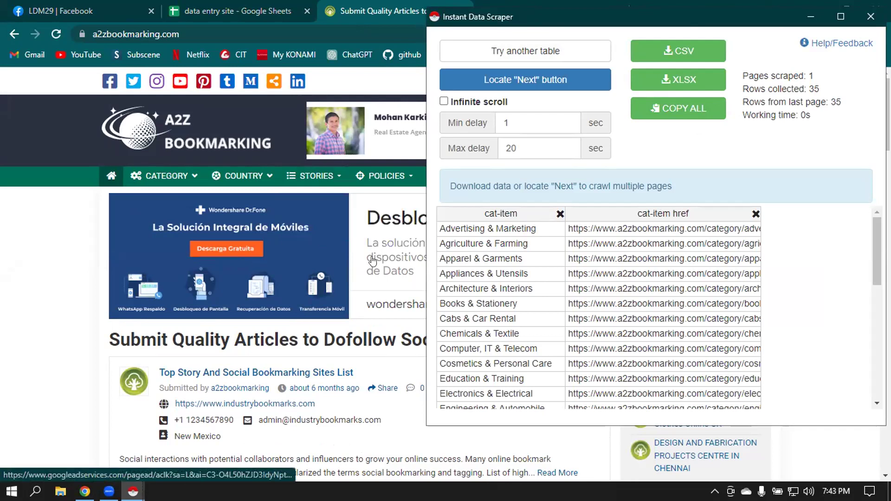
scroll(361, 258, down, 4)
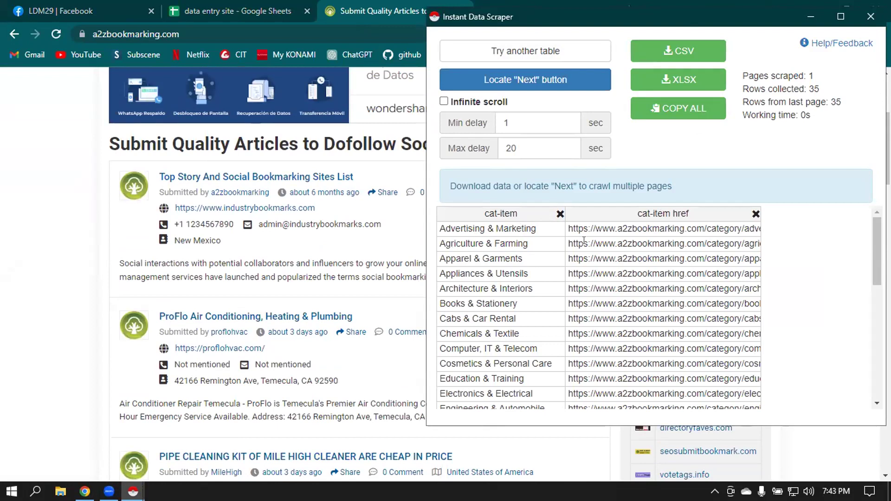
scroll(273, 200, up, 4)
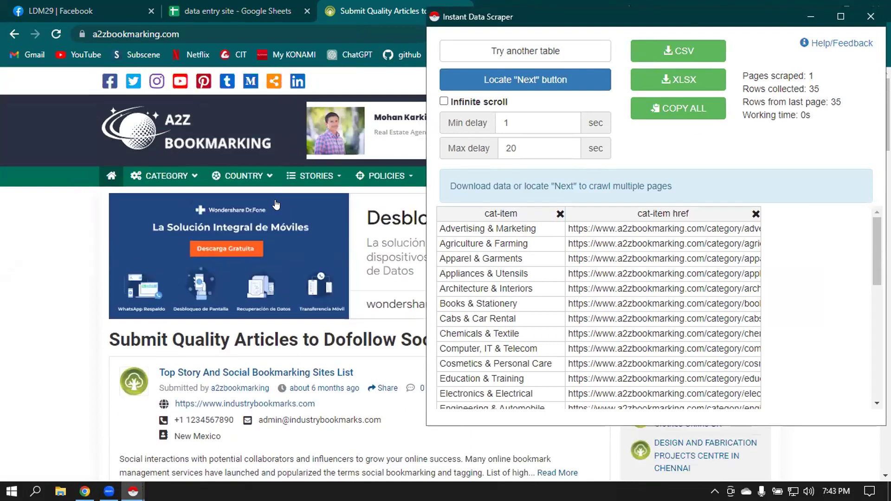
click(810, 19)
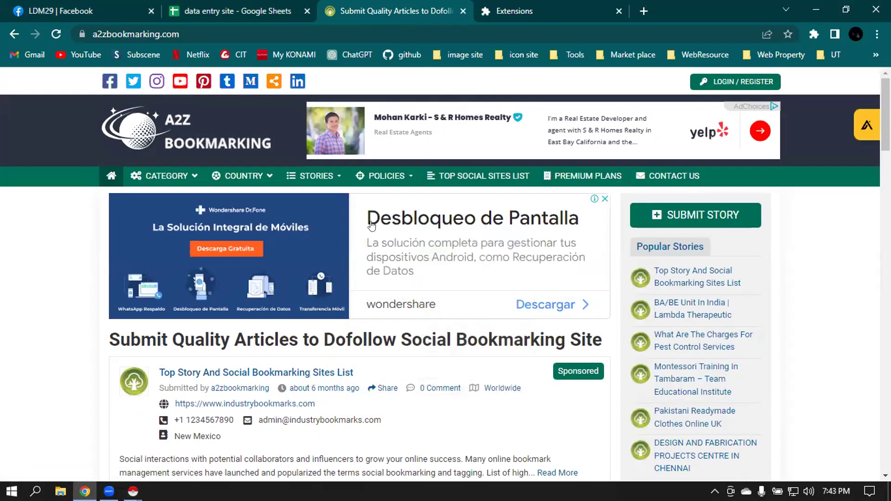
- Scroll A2Z Bookmarking's home page past the submitted listings to the Article Submission Sites table
mouse_move(161, 172)
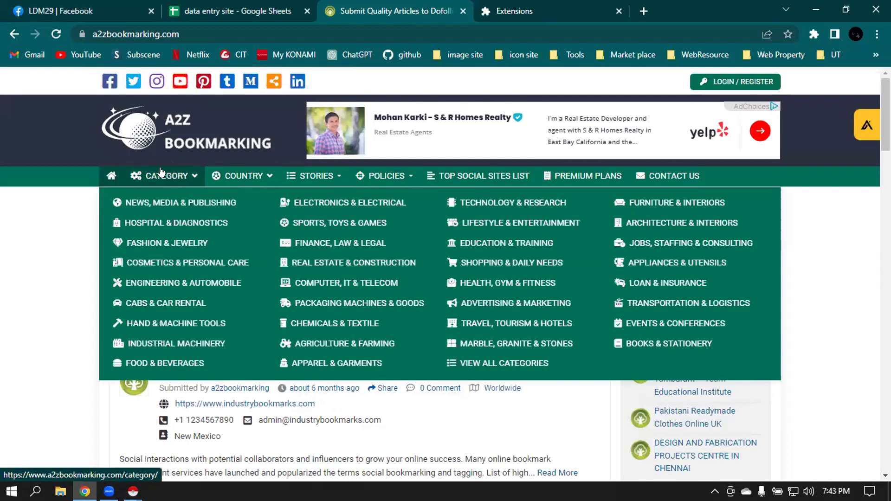
scroll(139, 174, down, 3)
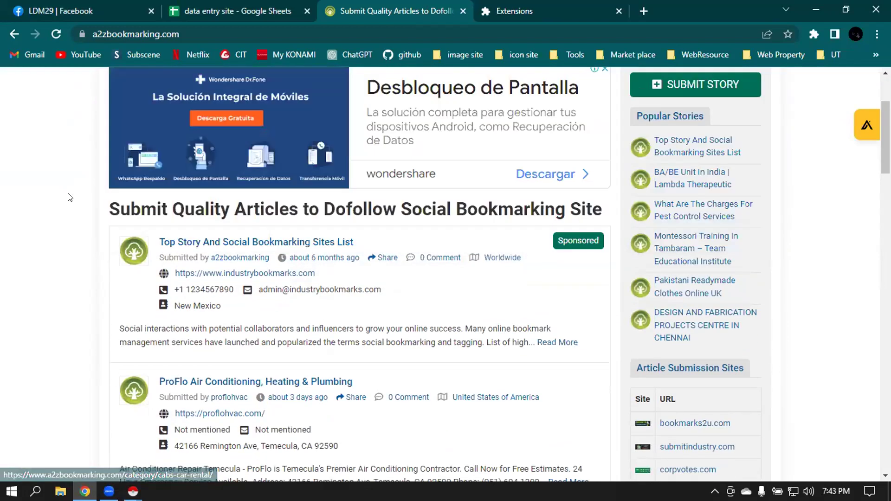
scroll(77, 197, down, 2)
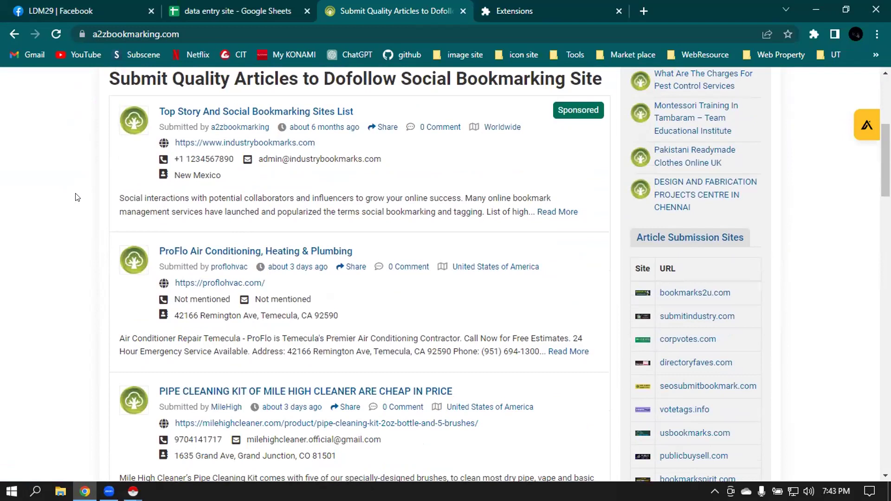
scroll(77, 197, down, 3)
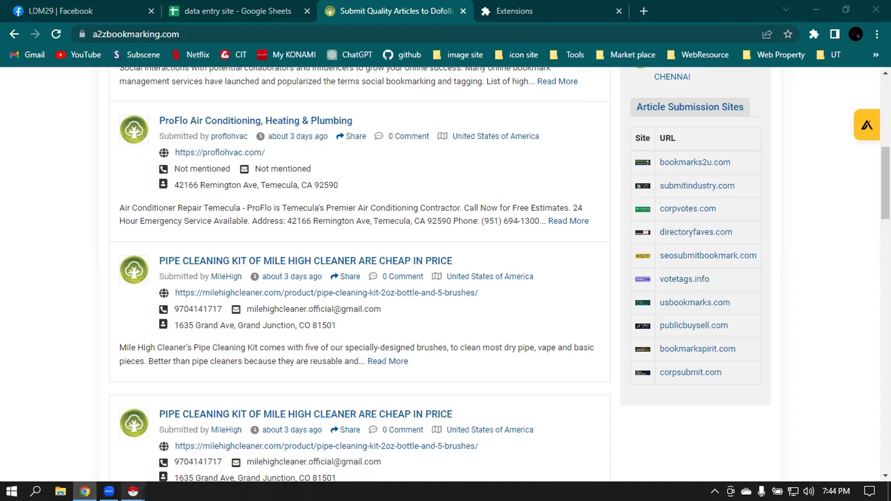
mouse_move(138, 487)
click(110, 432)
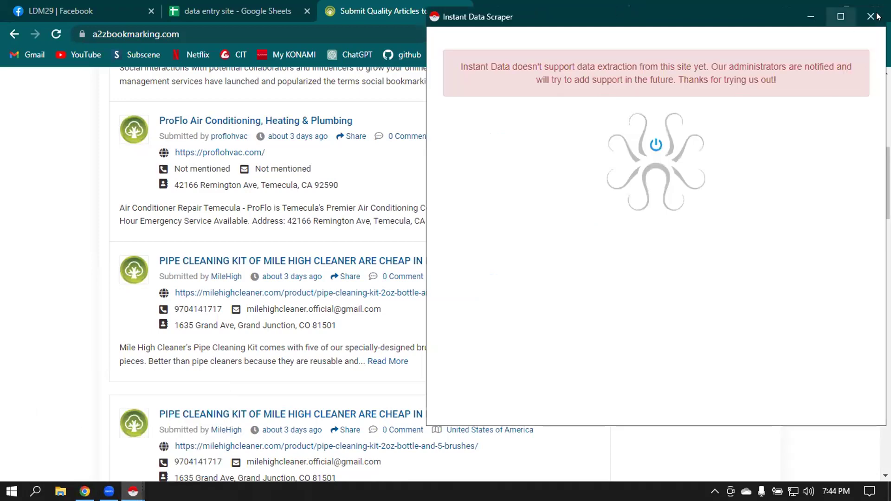
click(325, 362)
key(alt+Tab)
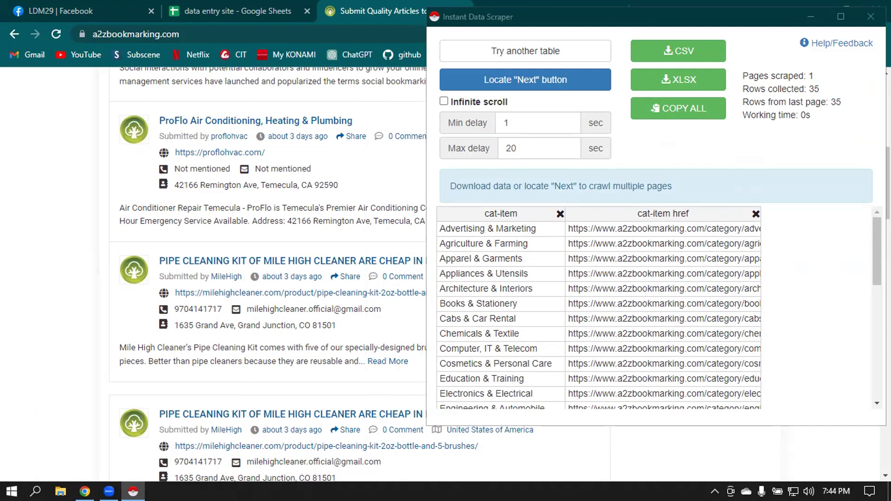
click(764, 15)
drag(764, 15, 765, 7)
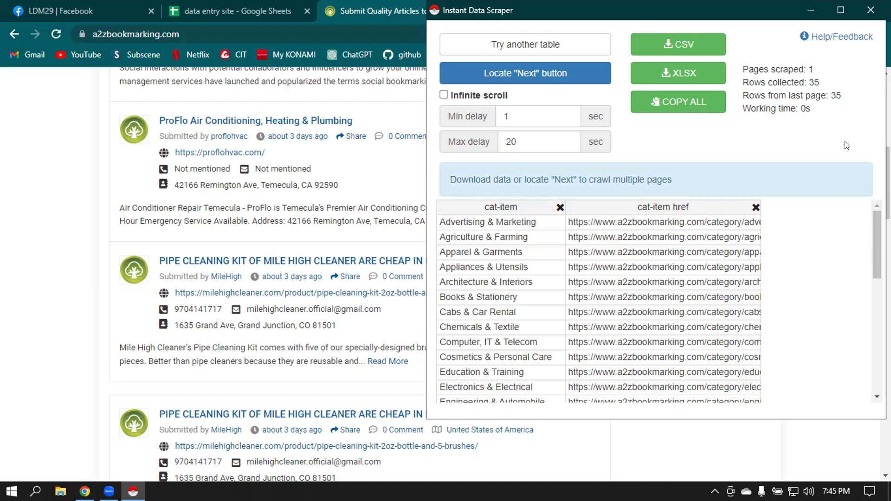
click(810, 9)
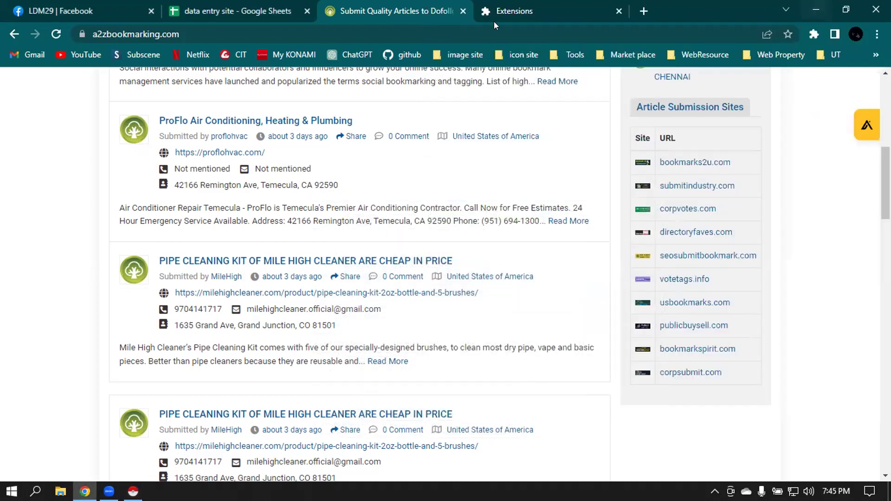
- Close the Extensions tab, open a new tab, and dismiss a Google Contacts tab opened from the apps grid
click(561, 11)
click(618, 11)
click(486, 10)
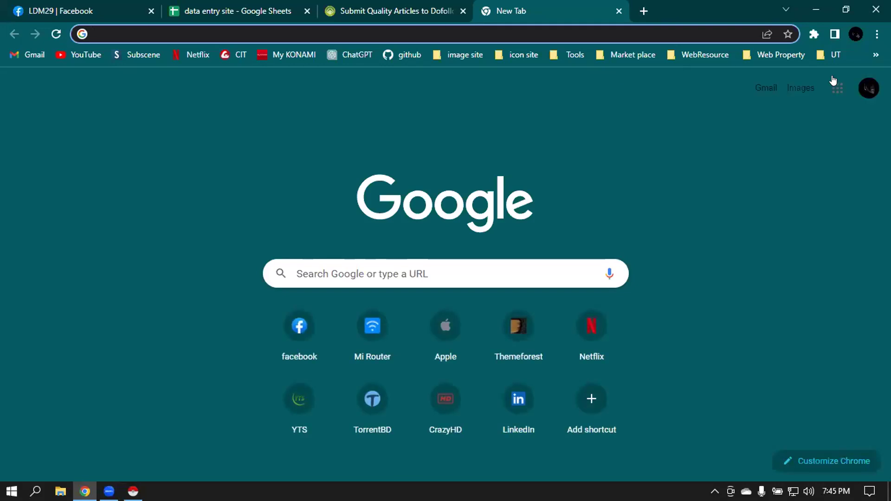
click(837, 87)
scroll(808, 283, down, 5)
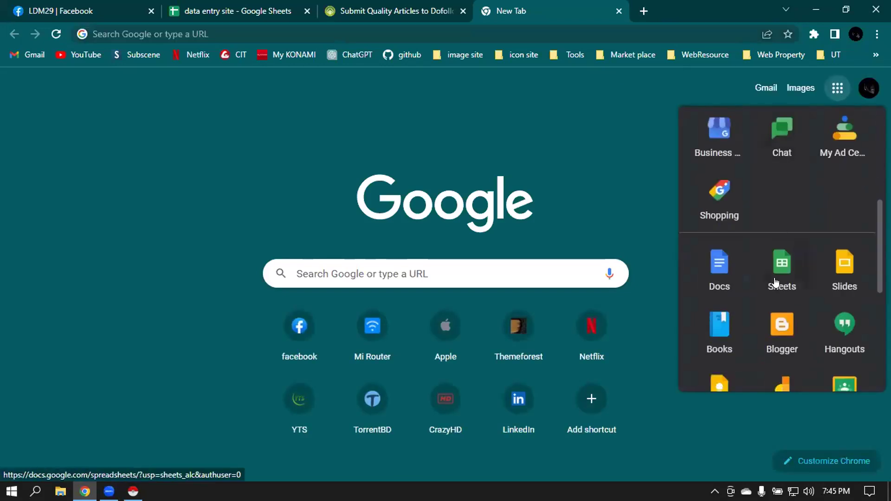
click(775, 281)
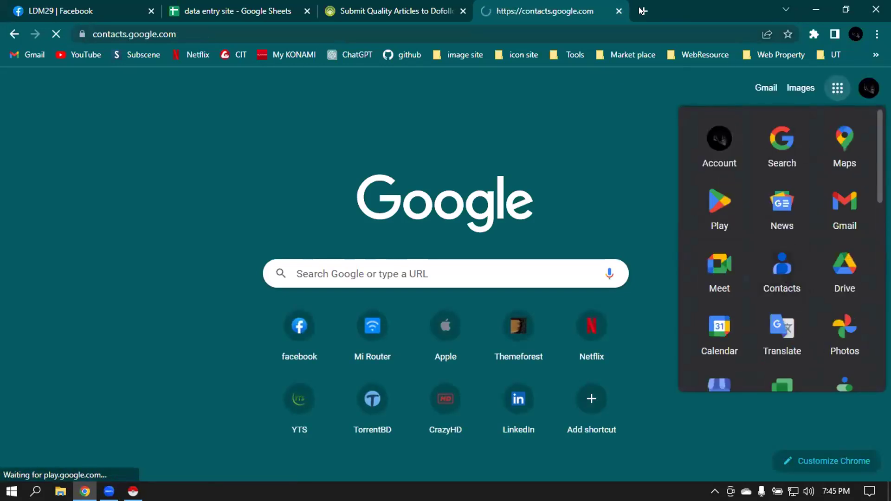
click(642, 10)
click(563, 10)
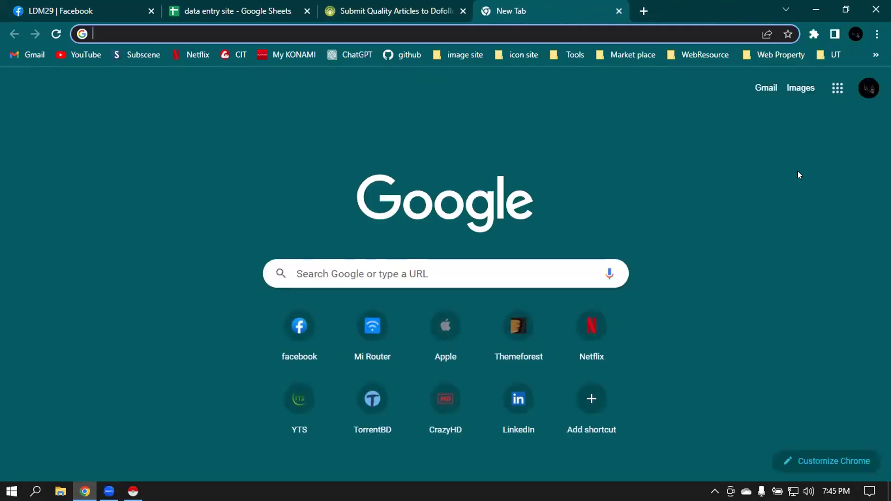
- Glance at the 'data entry site' sheet, then return to the blank New Tab page
click(228, 6)
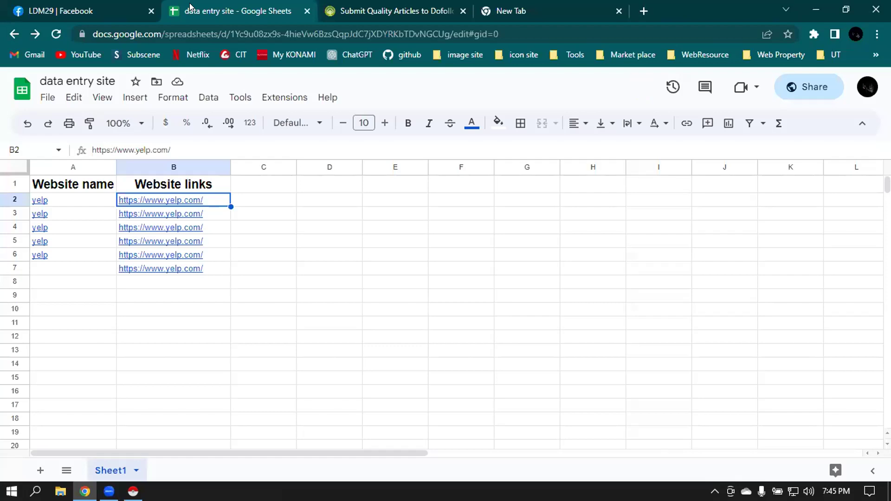
click(549, 11)
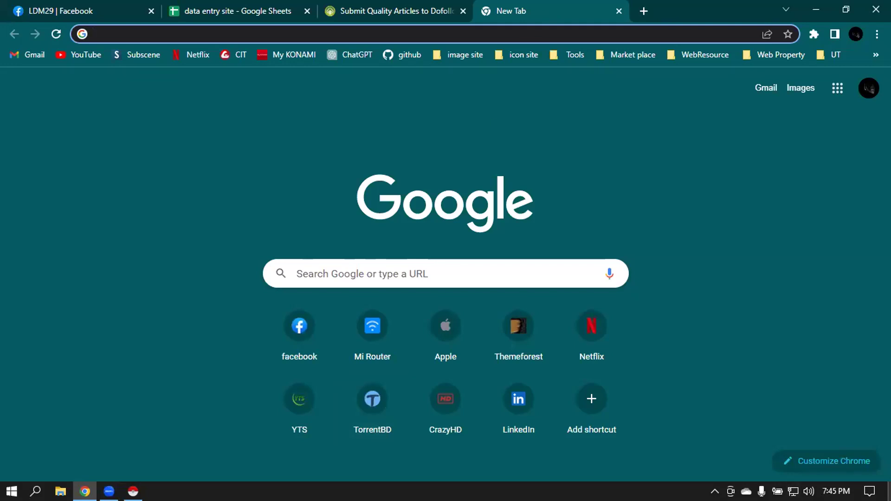
click(730, 491)
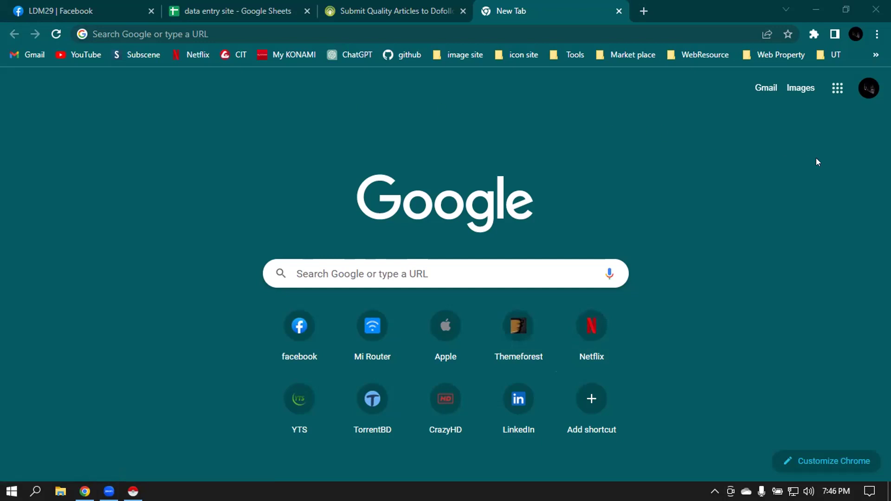
- Switch Chrome to the A2Z Bookmarking site tab
click(495, 142)
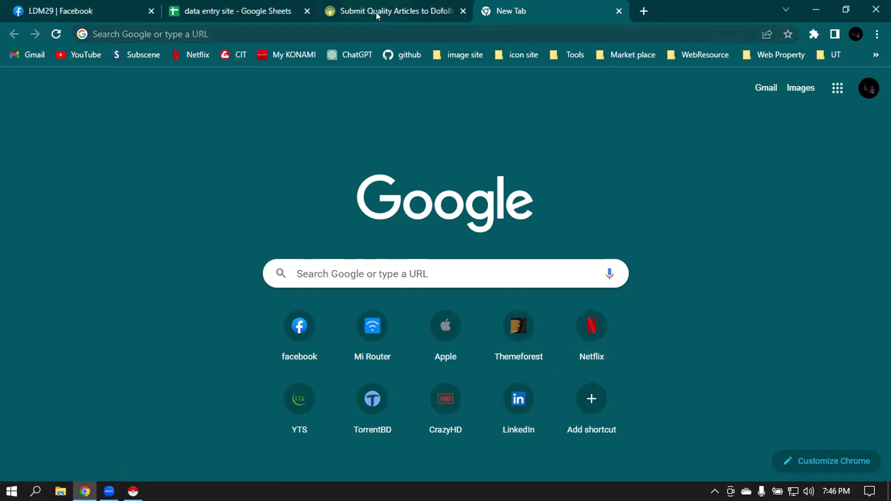
mouse_move(387, 10)
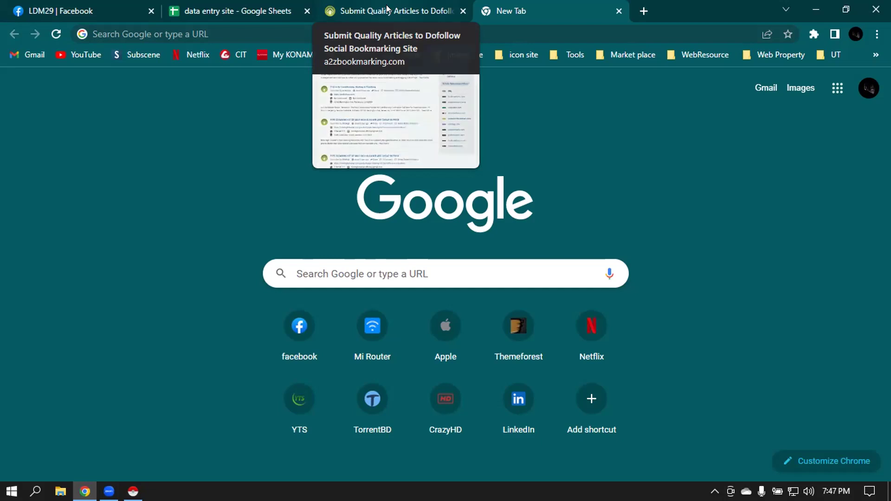
click(388, 9)
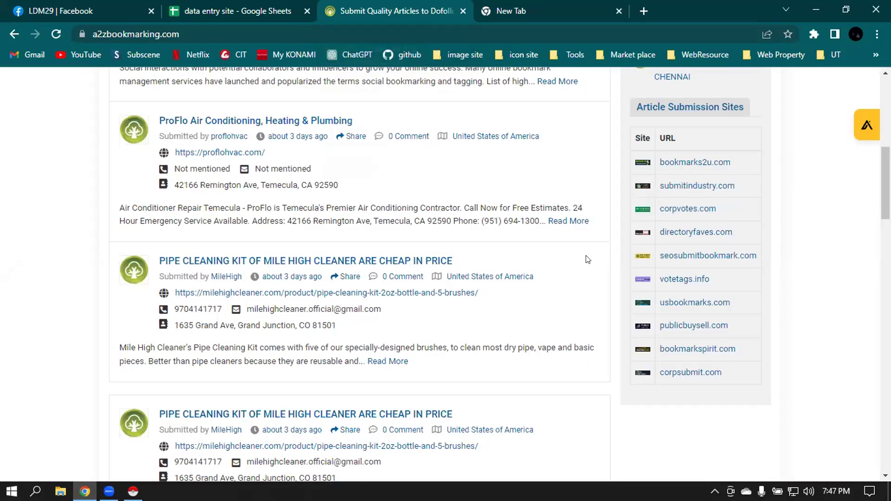
scroll(576, 258, up, 6)
scroll(576, 259, down, 3)
scroll(575, 258, up, 5)
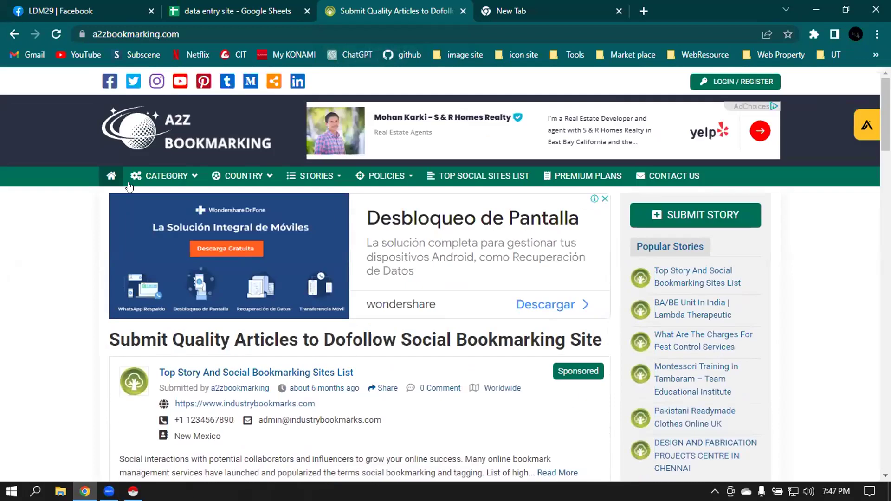
- Go to the Real Estate & Construction category from the site's CATEGORY menu
click(166, 175)
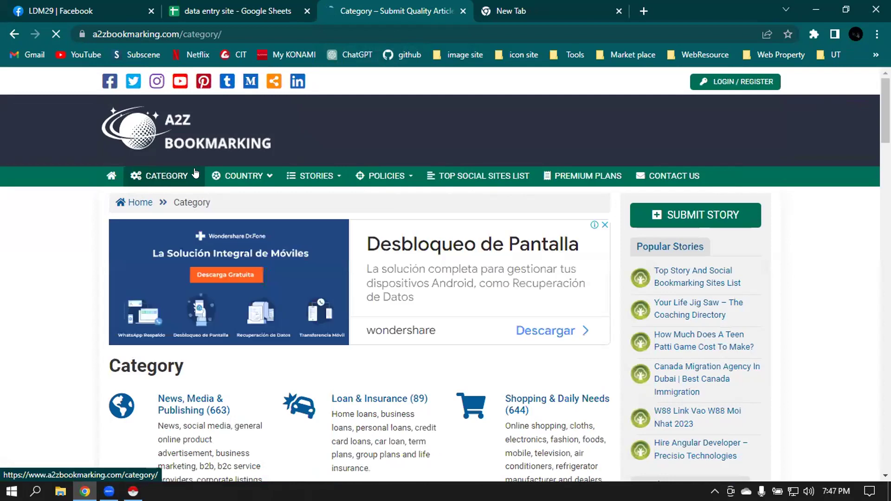
mouse_move(182, 177)
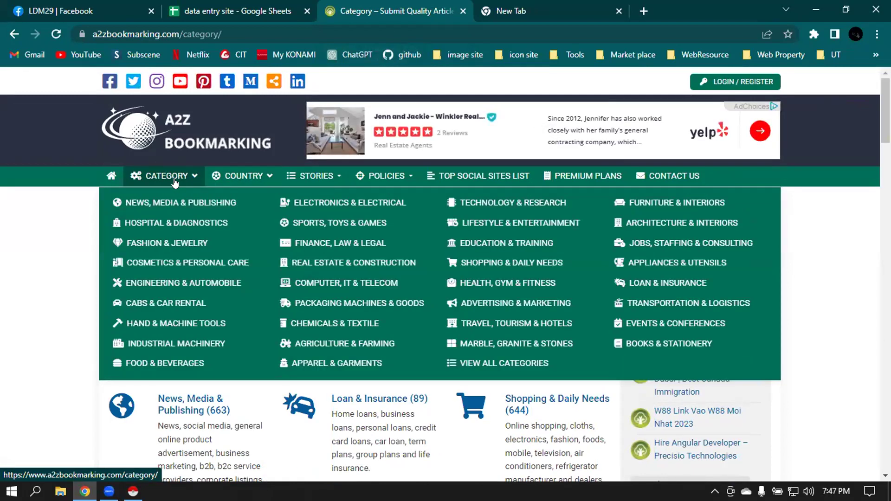
click(377, 261)
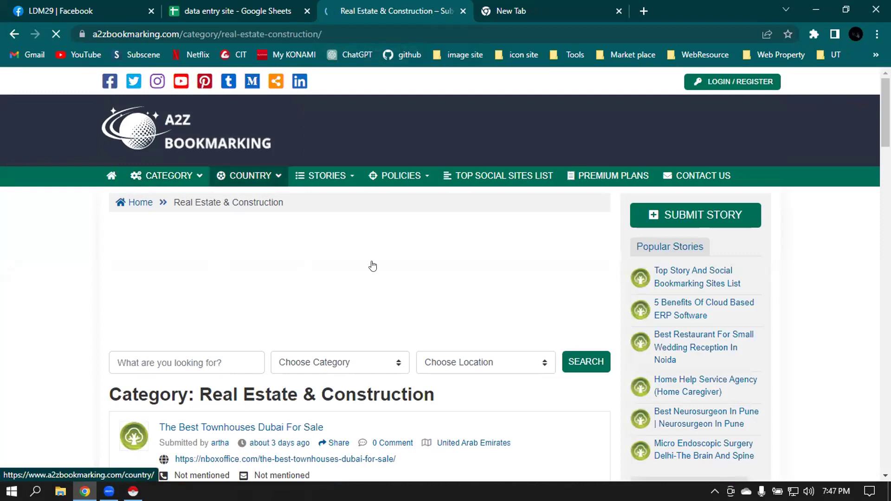
scroll(663, 267, down, 4)
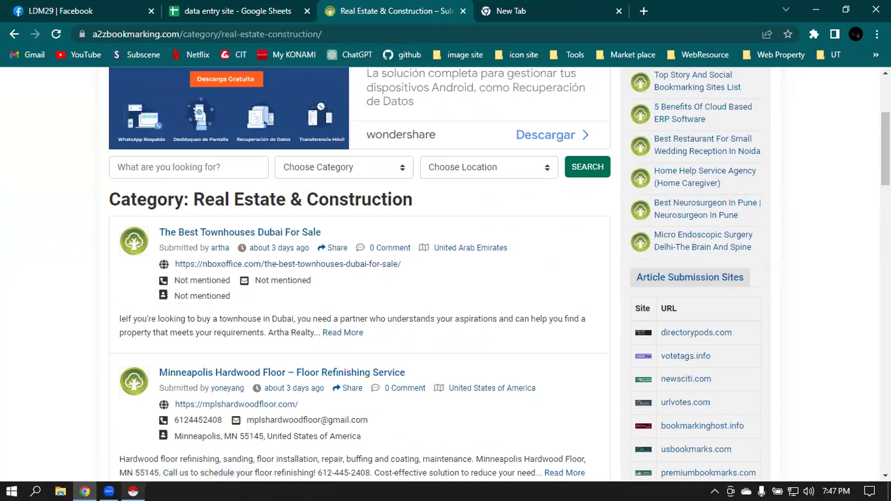
click(134, 491)
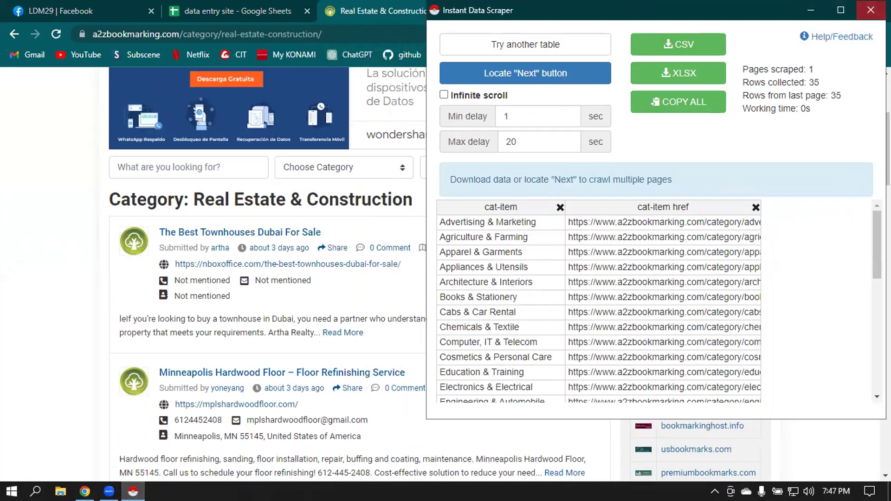
- Close the old scraper window and launch Instant Data Scraper from the Extensions menu
click(870, 9)
scroll(466, 304, down, 10)
scroll(469, 315, down, 16)
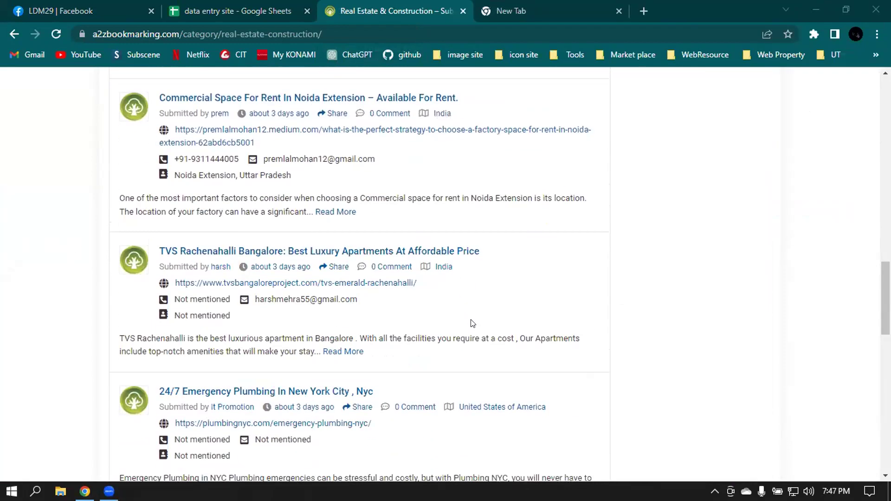
scroll(472, 326, up, 8)
scroll(473, 327, up, 10)
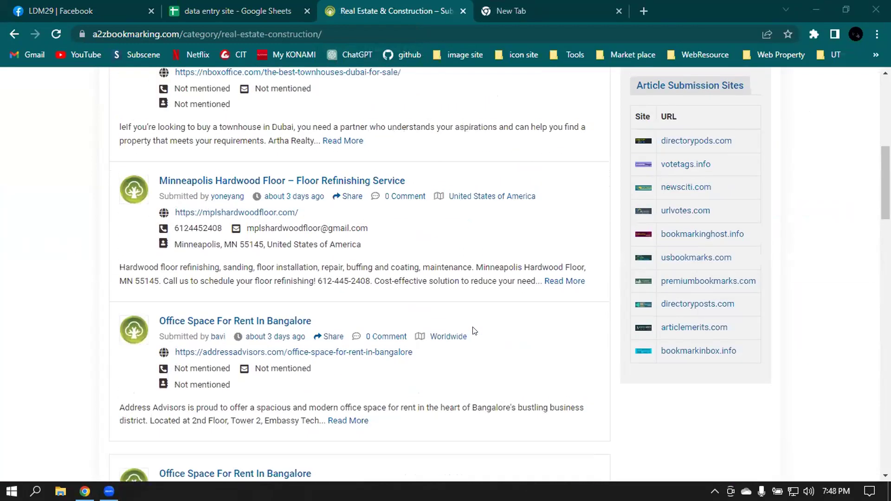
click(813, 34)
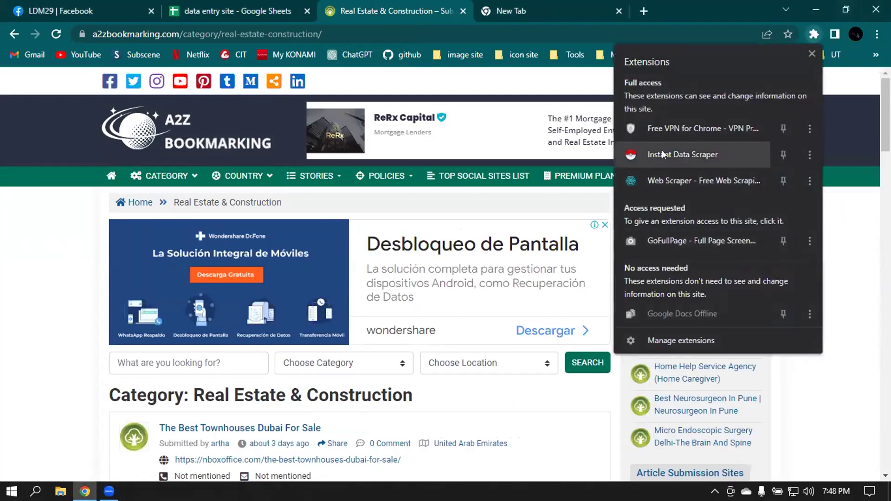
click(682, 154)
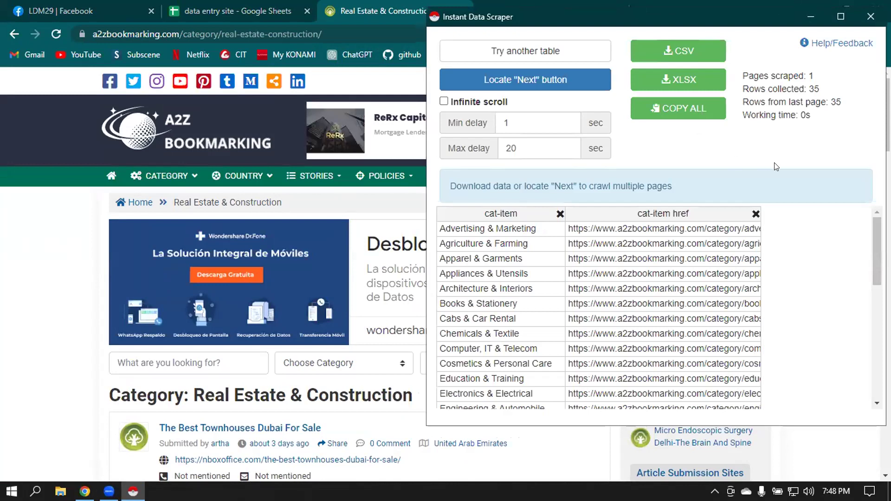
- Use Locate "Next" button to pick the first listing's title, The Best Townhouses Dubai For Sale
scroll(593, 235, down, 6)
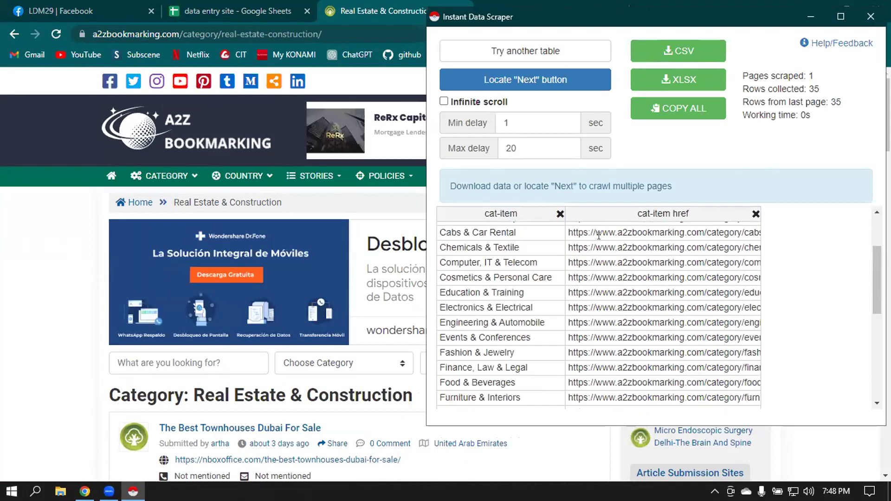
scroll(635, 283, up, 6)
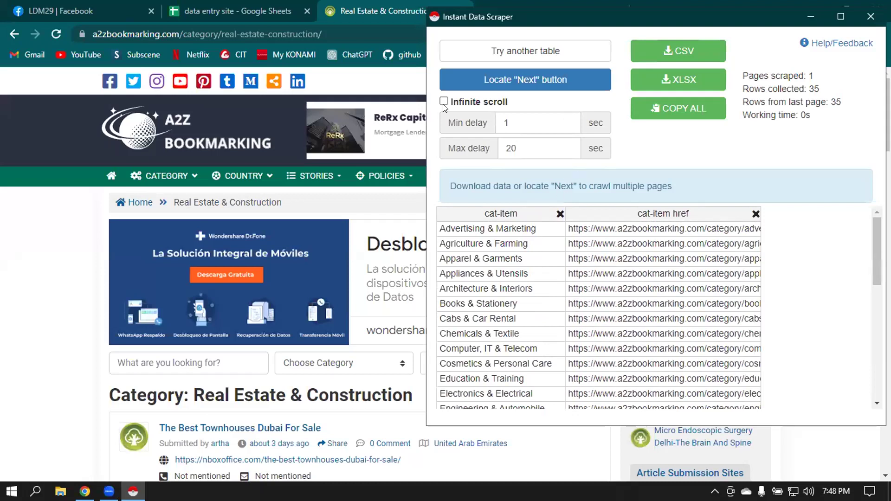
click(516, 79)
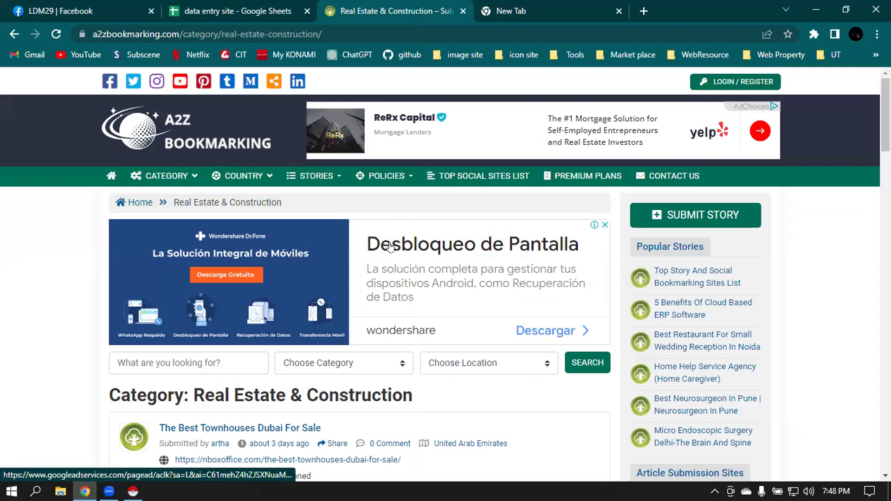
scroll(397, 218, down, 5)
click(226, 166)
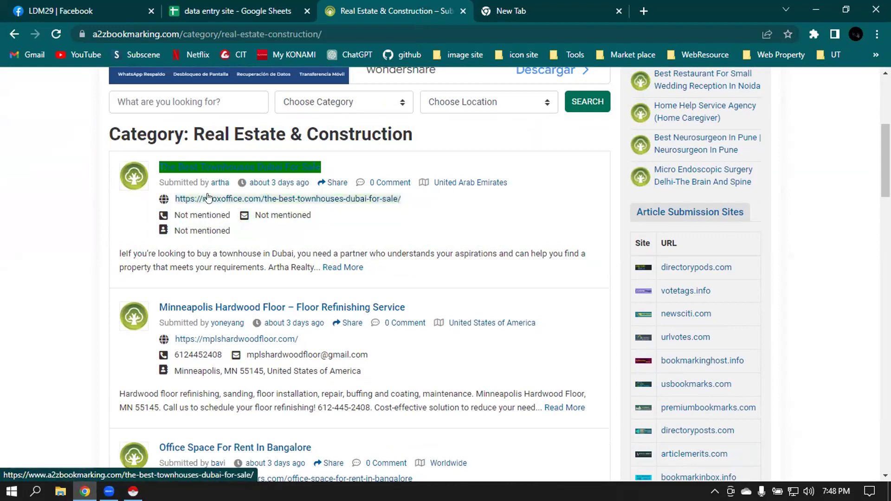
click(210, 198)
click(234, 168)
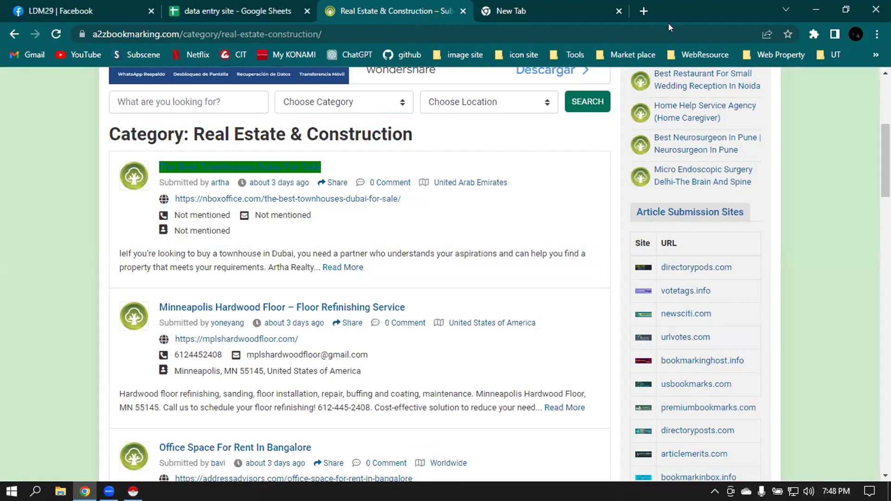
click(815, 31)
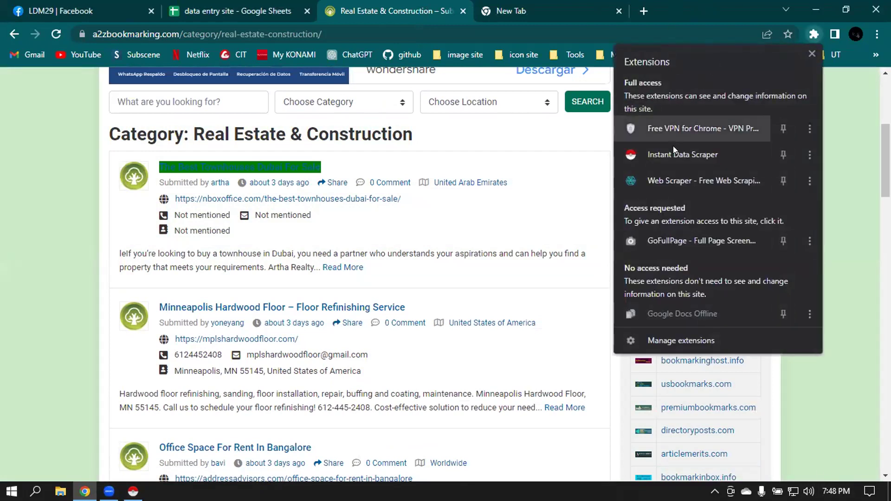
- Relaunch Instant Data Scraper, turn on infinite scroll and start crawling
click(662, 151)
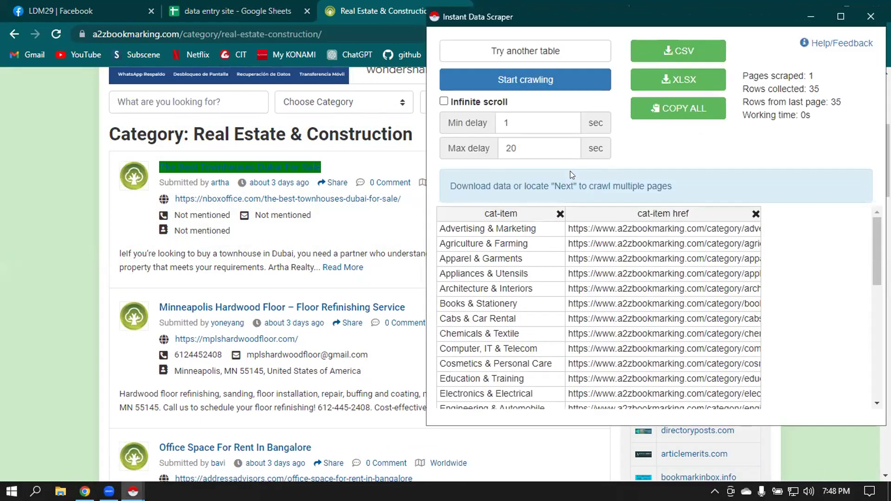
click(444, 102)
click(519, 82)
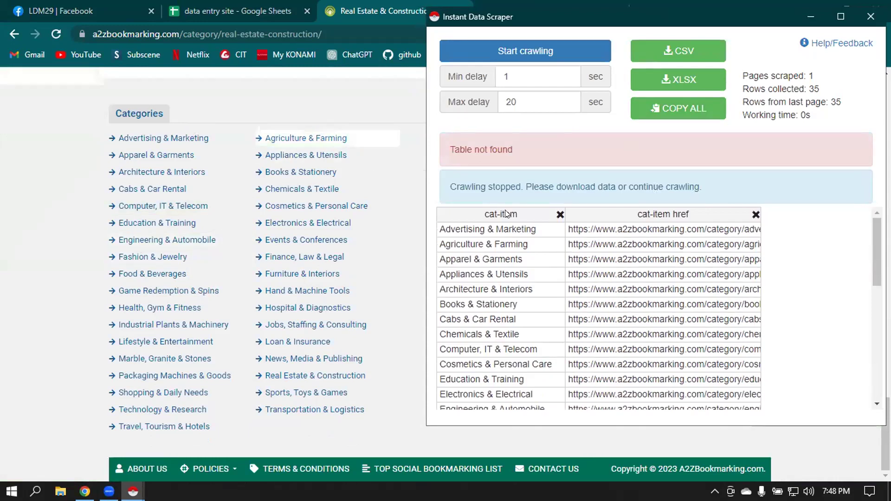
scroll(348, 191, up, 5)
scroll(349, 194, up, 10)
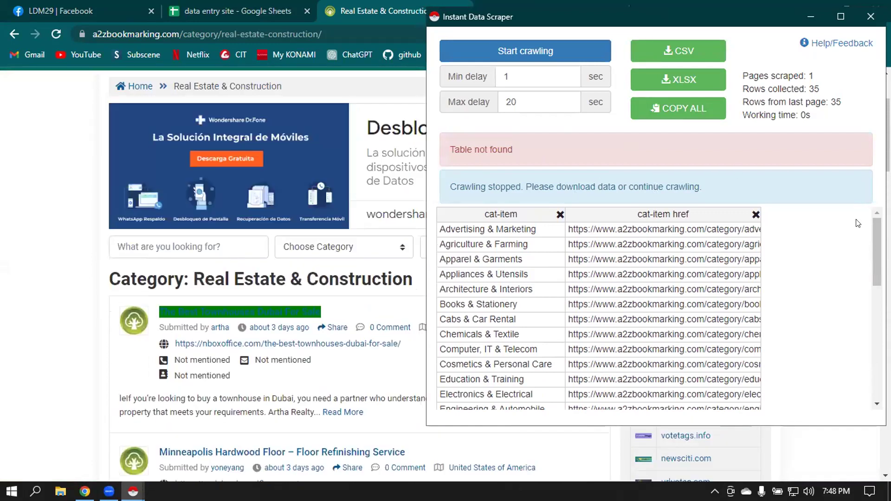
- Close the extra scraper windows and reload the Real Estate & Construction page
click(810, 16)
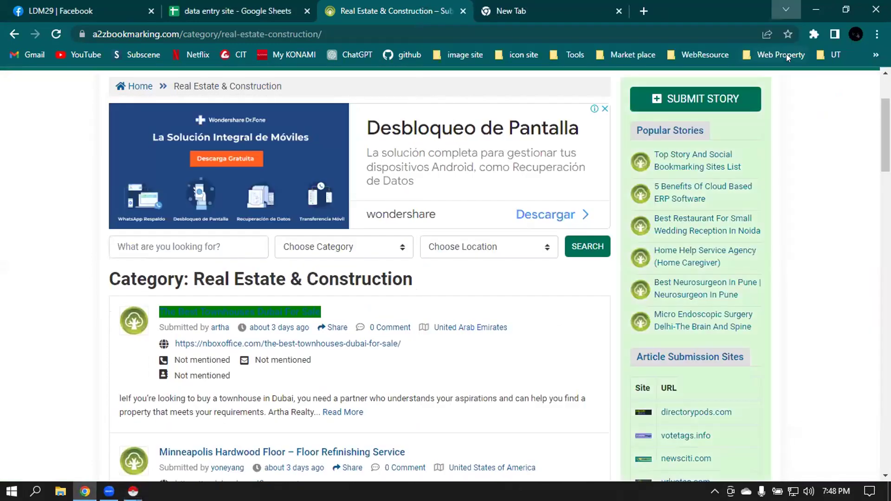
click(785, 9)
click(133, 491)
click(160, 455)
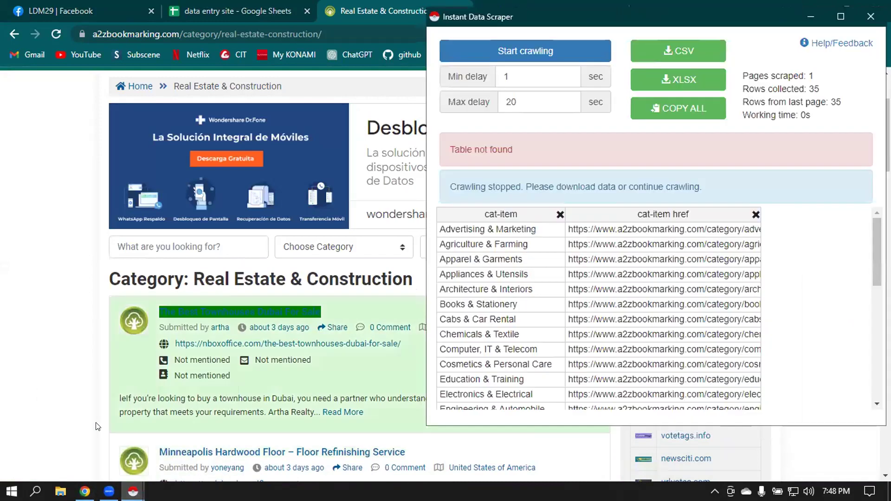
click(871, 14)
click(160, 457)
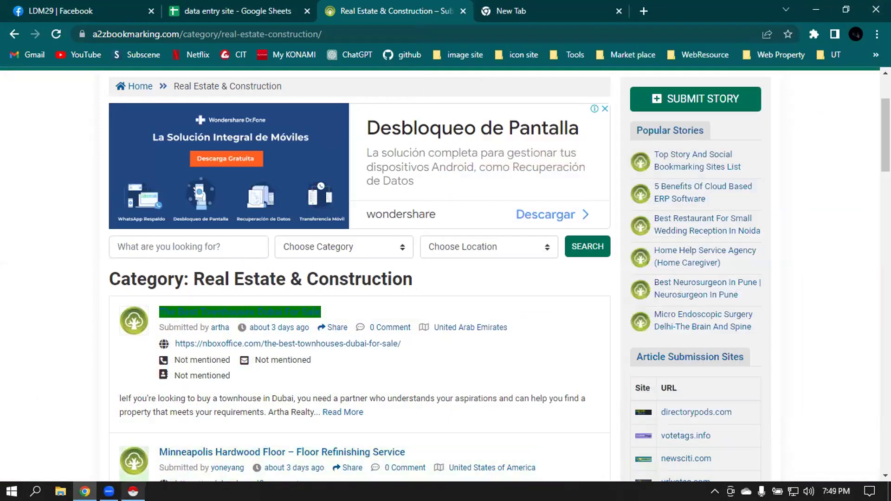
click(871, 14)
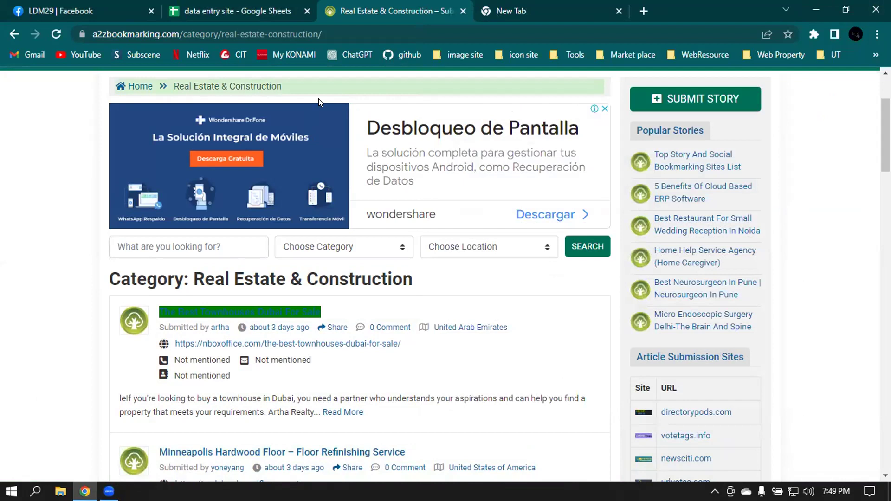
key(F5)
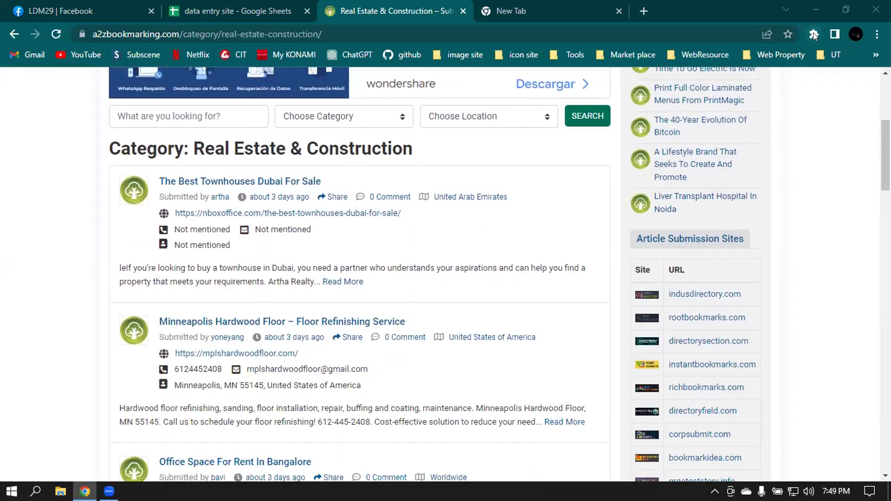
- Relaunch the scraper to capture the 35-row Categories table, then remove its cat-item column
click(813, 34)
click(674, 151)
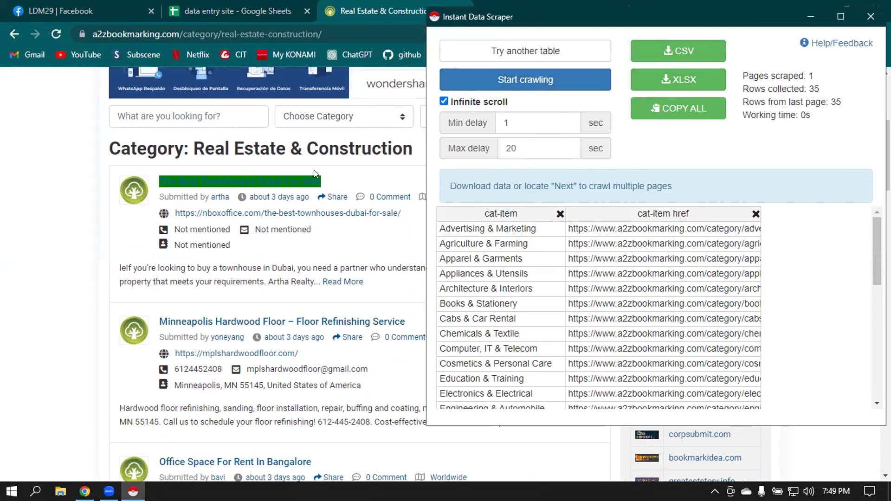
scroll(306, 163, down, 5)
scroll(307, 163, down, 15)
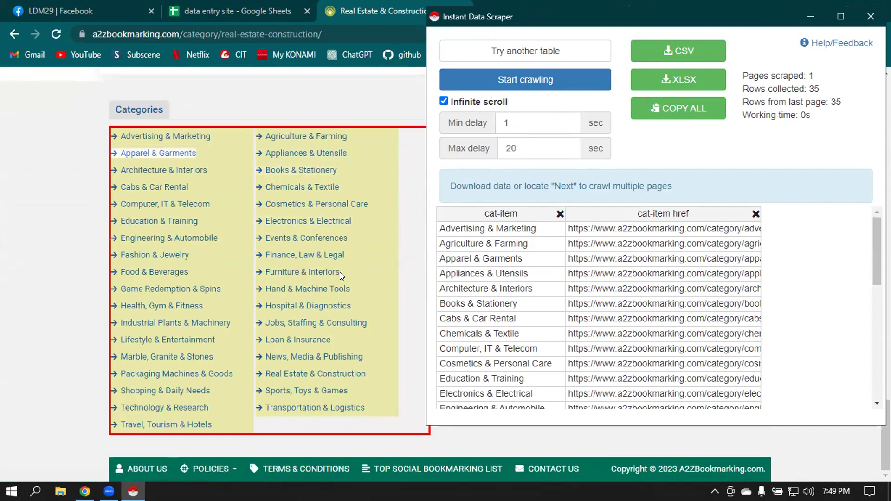
scroll(367, 243, up, 5)
scroll(359, 227, down, 5)
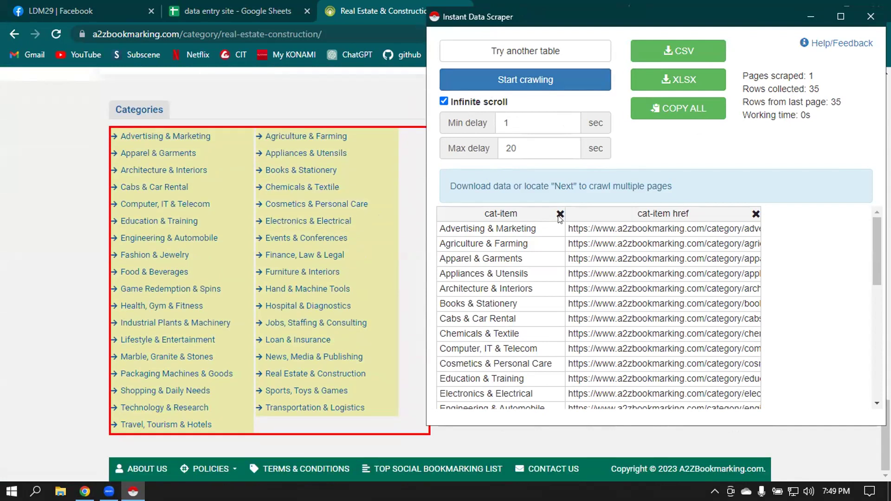
click(560, 214)
- Remove the cat-item and cat-item href columns, reset them, then remove both again
click(627, 214)
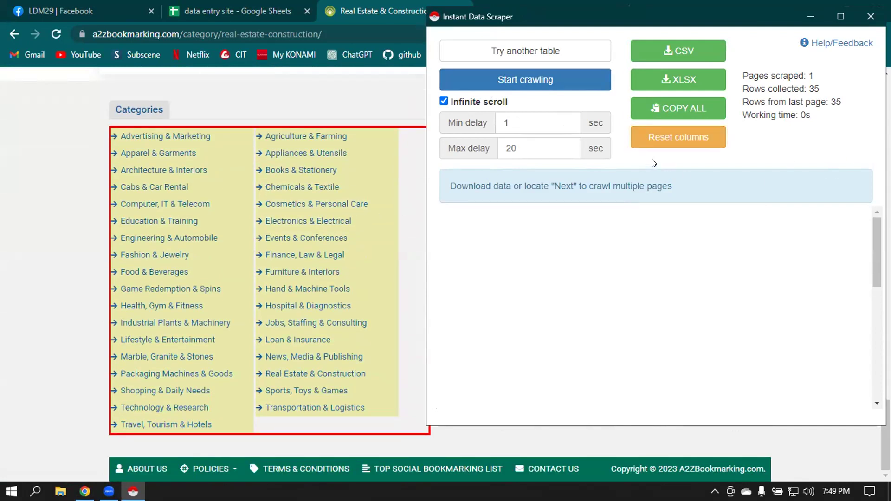
click(670, 138)
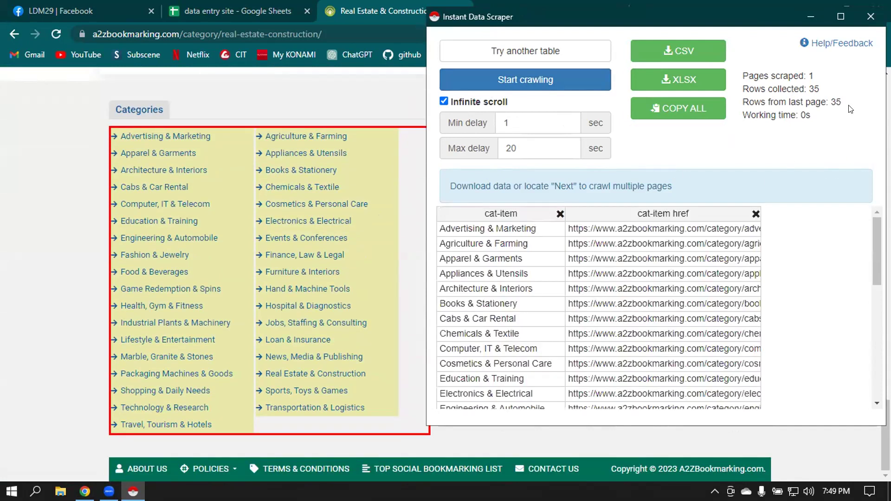
click(559, 215)
click(626, 214)
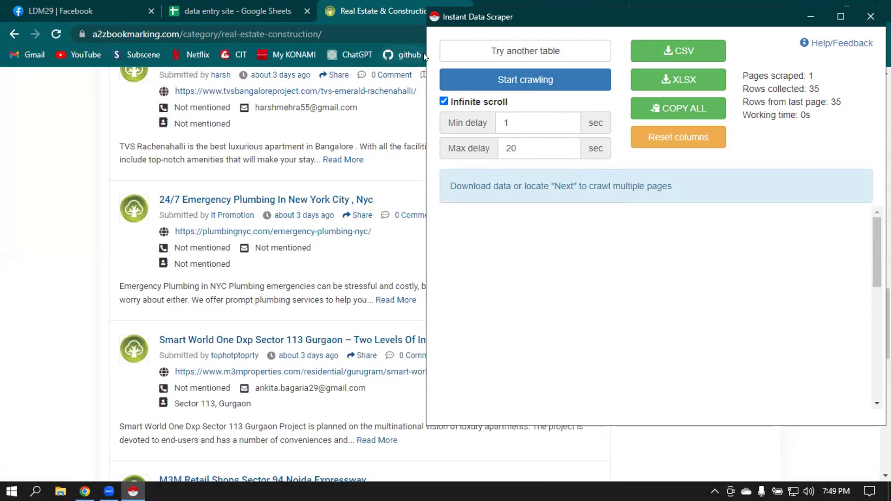
- Narrow the scraper window and set the Min delay to 1 second
drag(422, 55, 544, 56)
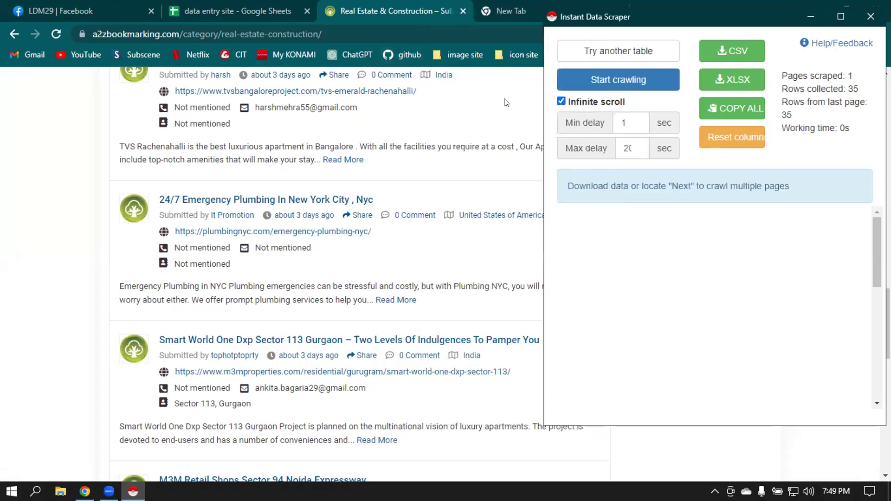
scroll(424, 158, up, 10)
scroll(424, 156, up, 4)
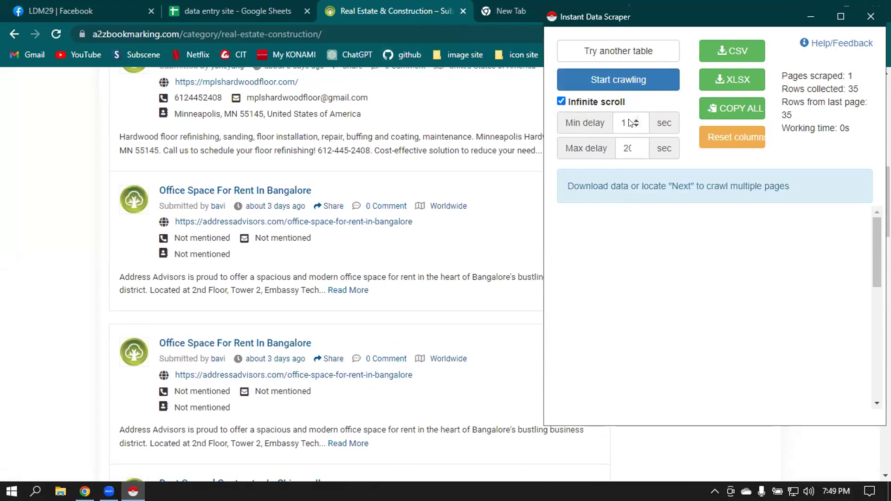
click(636, 120)
click(635, 126)
click(636, 126)
click(635, 126)
scroll(279, 133, up, 10)
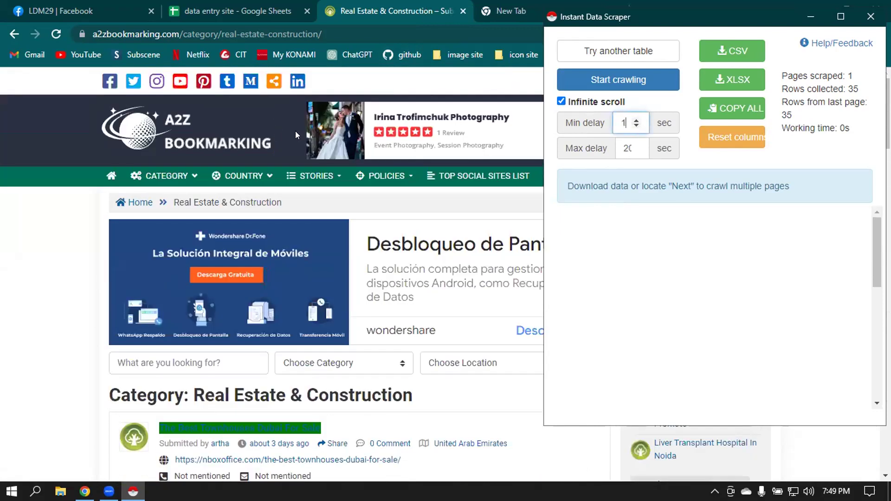
- Switch the scraper to the 11-row real estate listings table with Try another table
click(617, 52)
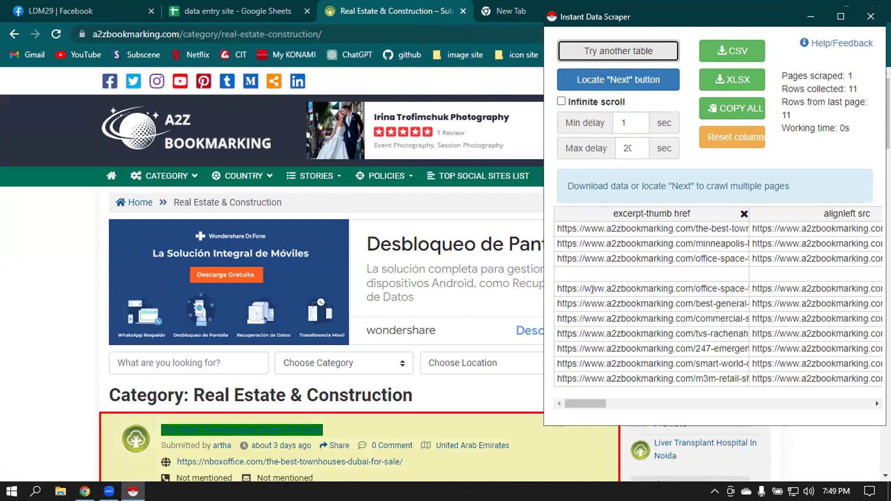
drag(578, 402, 533, 407)
scroll(416, 307, down, 6)
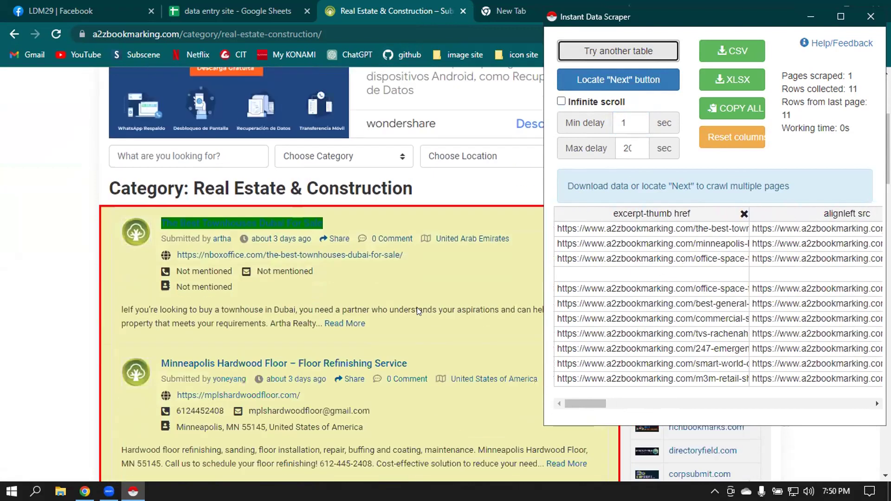
scroll(392, 277, down, 19)
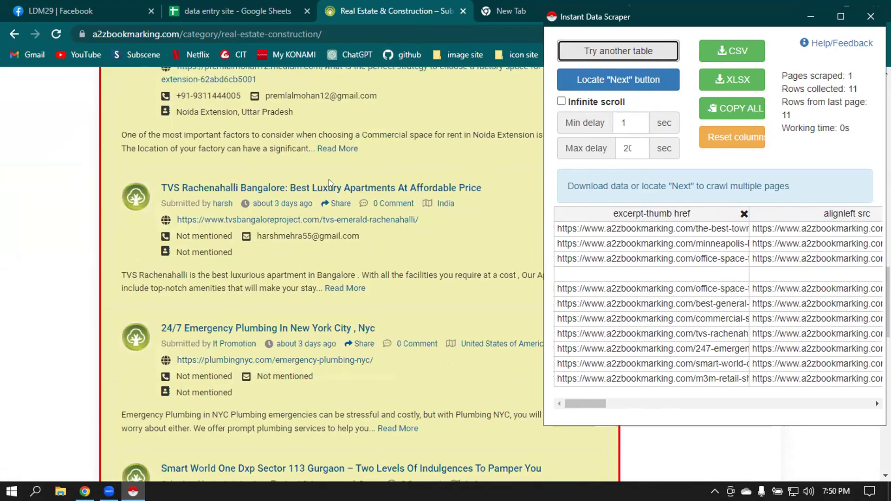
scroll(358, 176, down, 7)
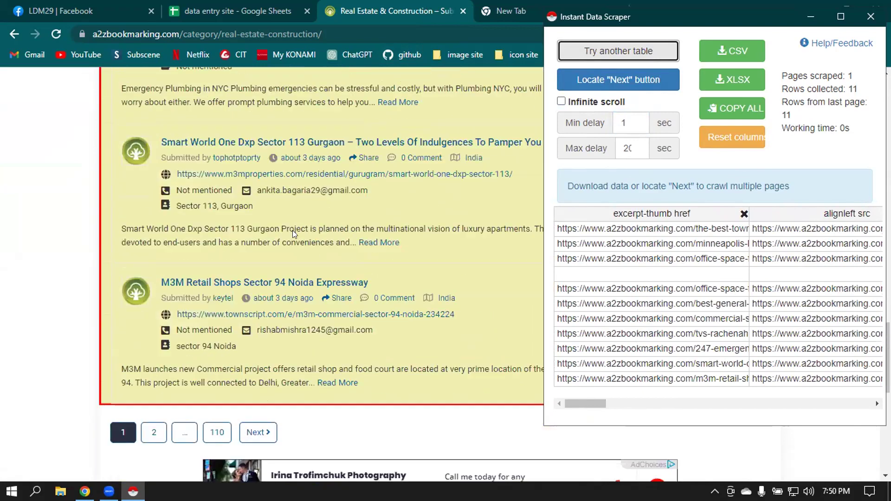
scroll(292, 230, up, 20)
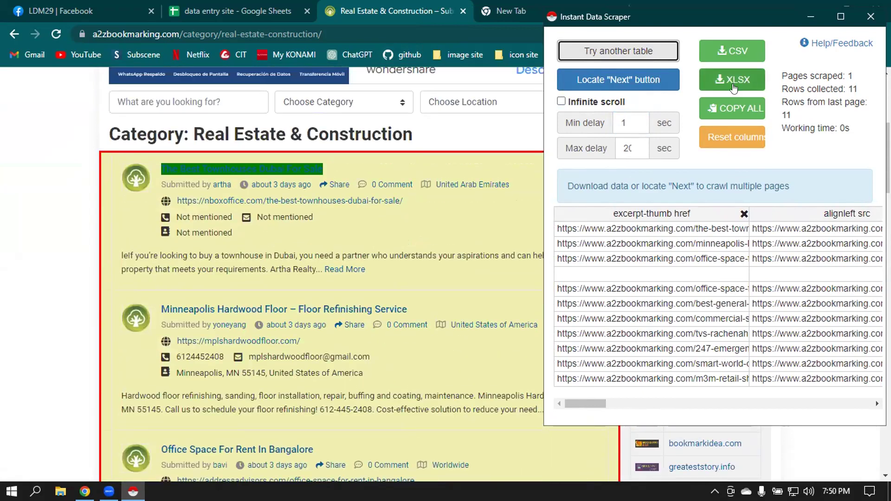
- Export the listings table as a2zbookmarking.xlsx and save the file
click(733, 87)
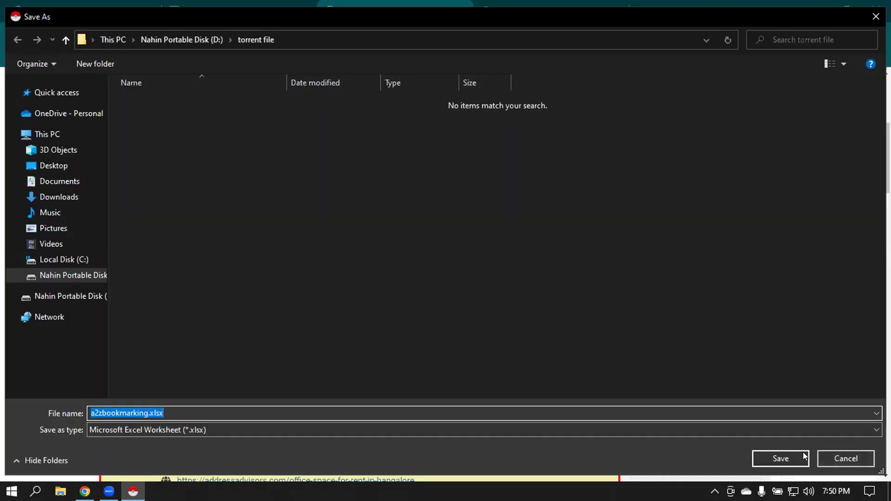
click(803, 453)
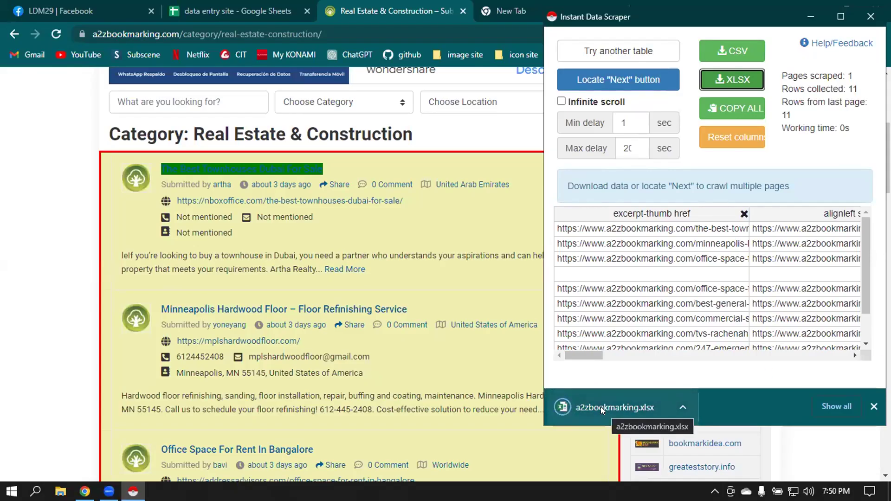
scroll(305, 282, down, 12)
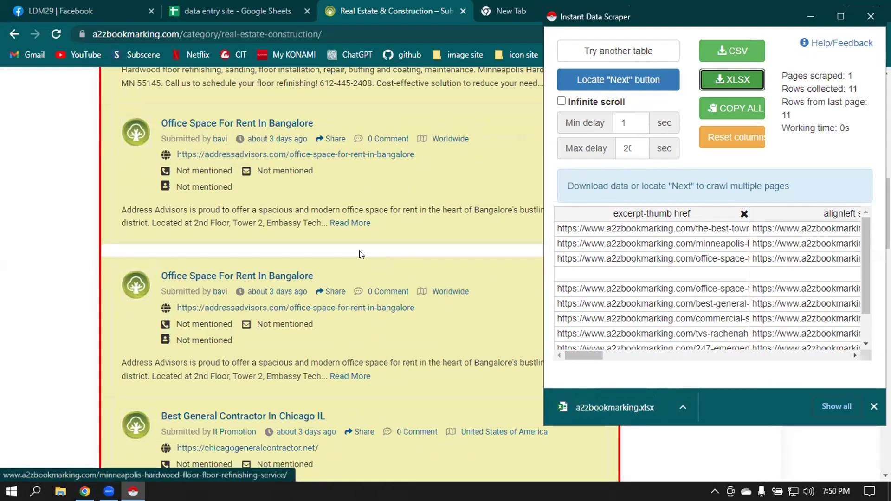
scroll(328, 183, down, 18)
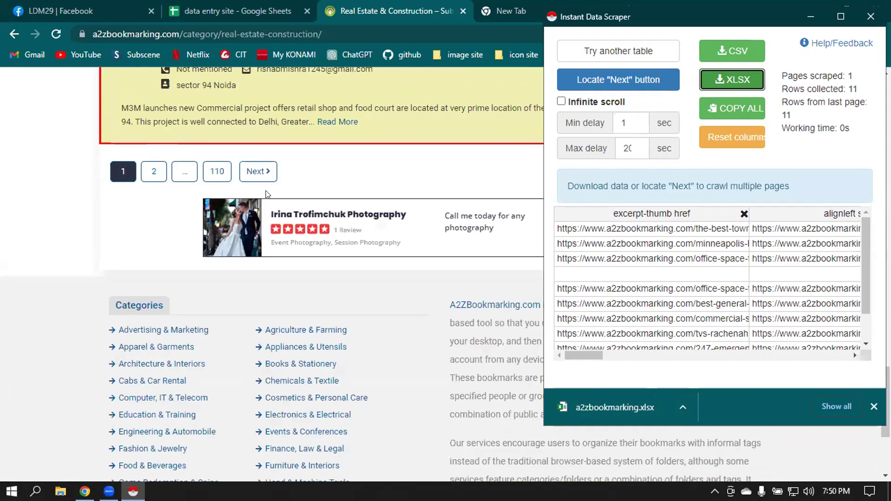
scroll(246, 258, up, 6)
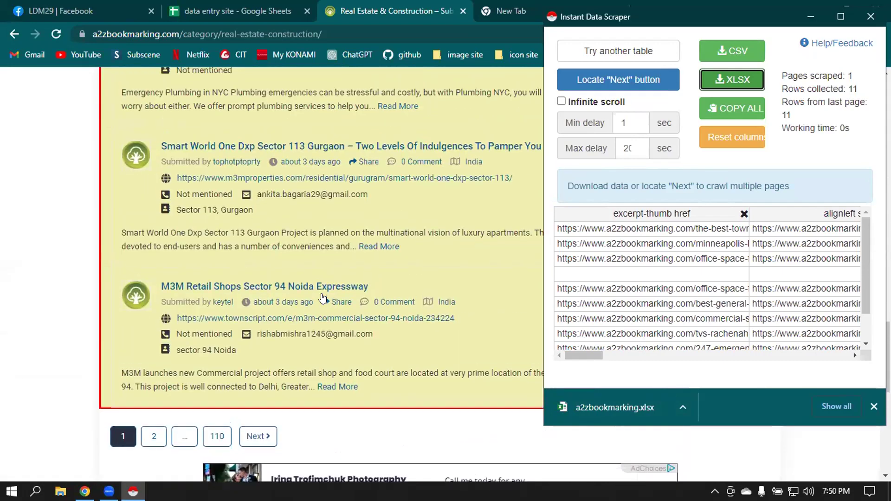
scroll(284, 248, up, 12)
scroll(284, 245, up, 13)
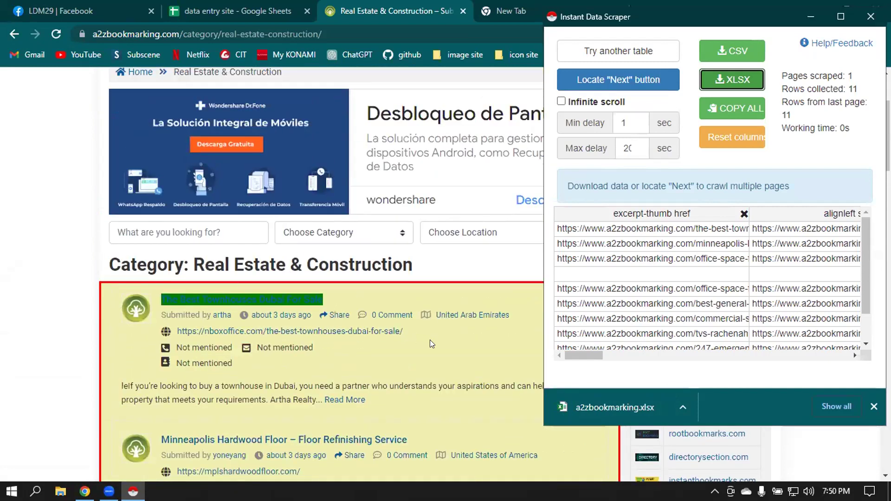
- Hide the scraper window and minimize Chrome, then bring the browser back
click(450, 345)
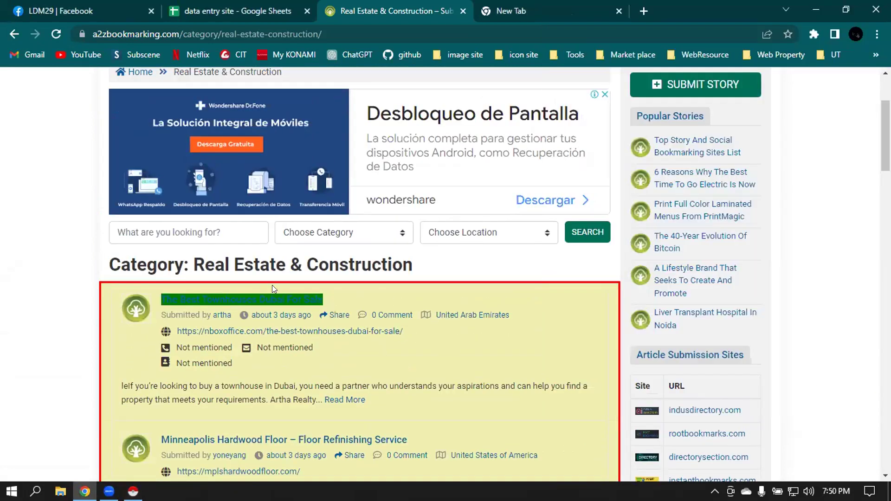
scroll(302, 301, down, 7)
key(alt+Tab)
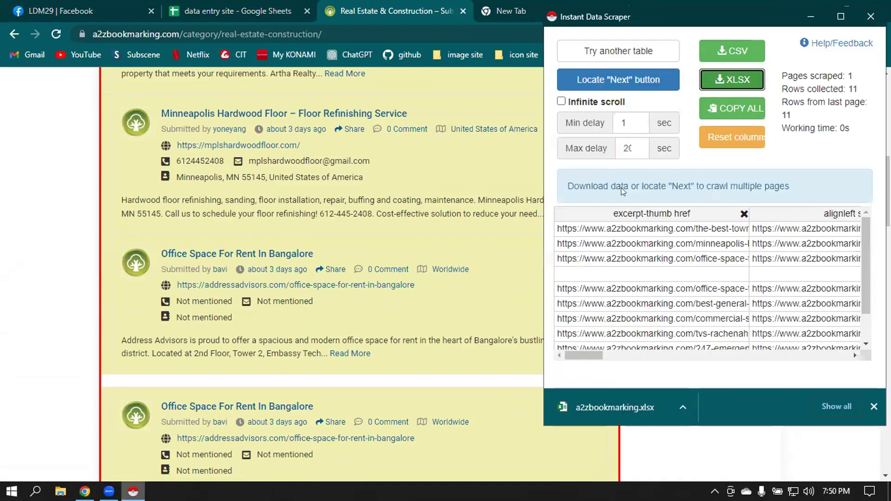
drag(587, 355, 824, 345)
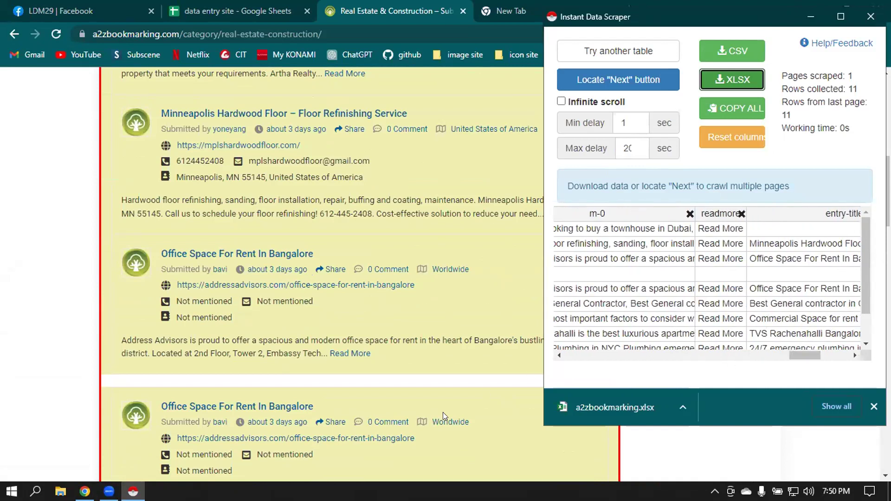
click(808, 15)
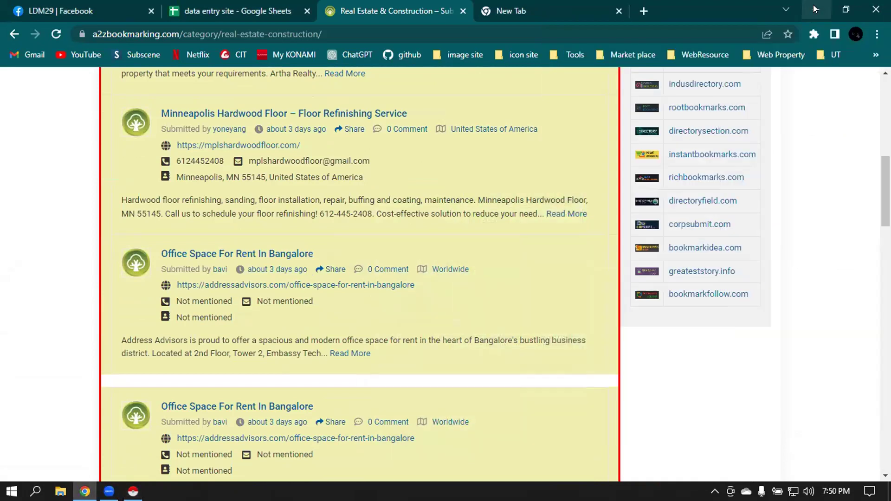
click(813, 6)
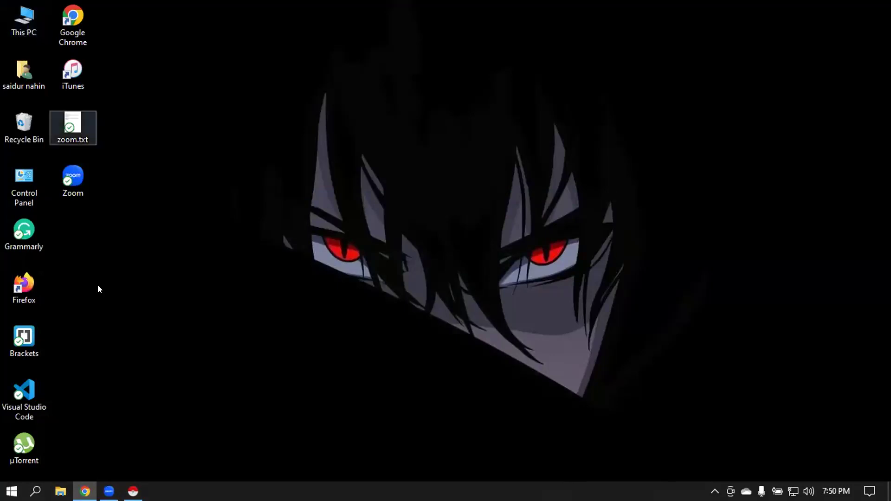
key(alt+Tab)
- Show the downloaded a2zbookmarking.xlsx in its folder from Chrome's Downloads list
click(872, 28)
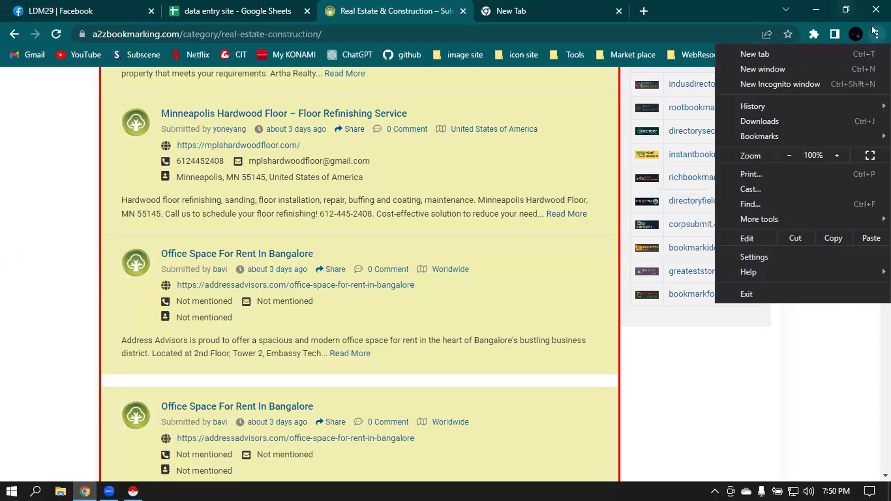
key(Escape)
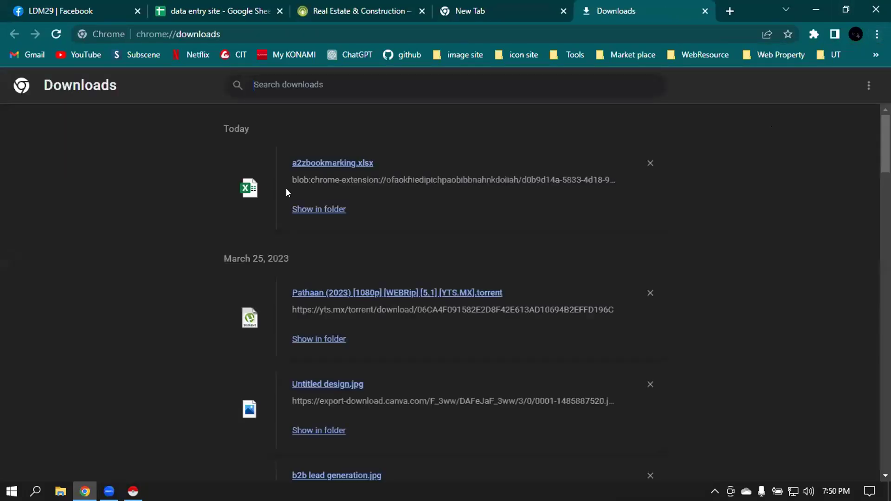
click(314, 211)
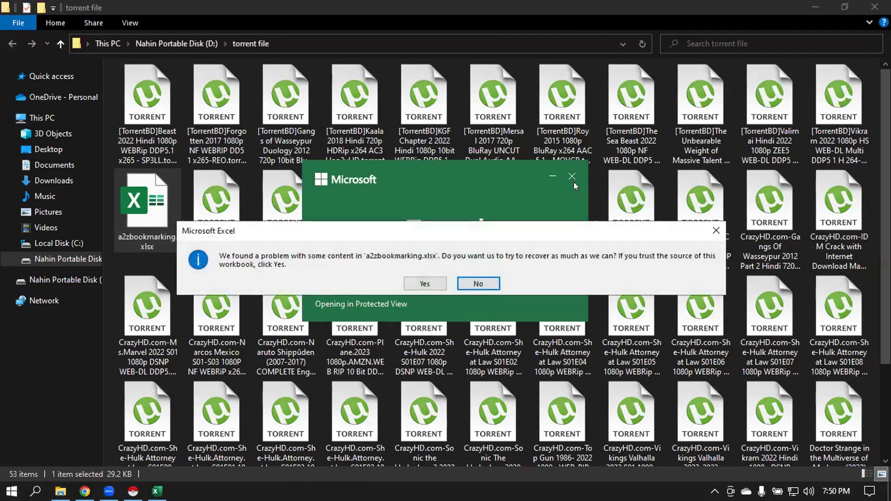
- Recover and enable editing of a2zbookmarking.xlsx, dismiss the repair report and popup, and widen column A
click(423, 283)
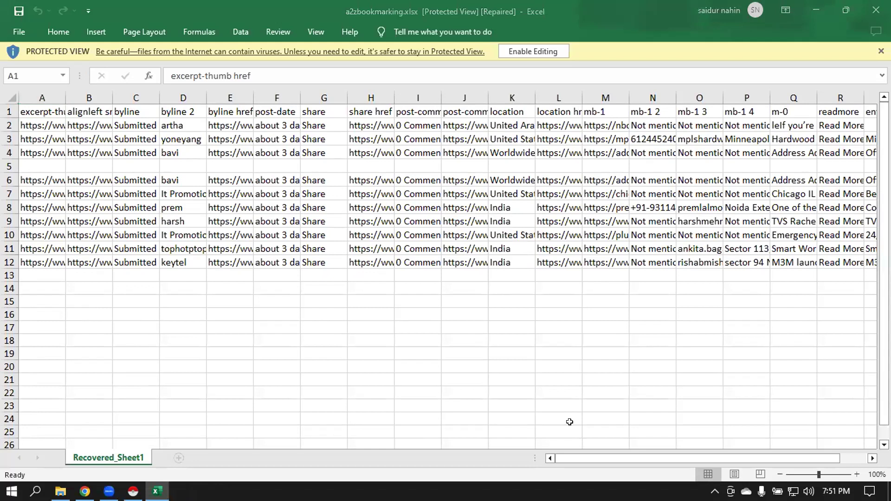
click(533, 51)
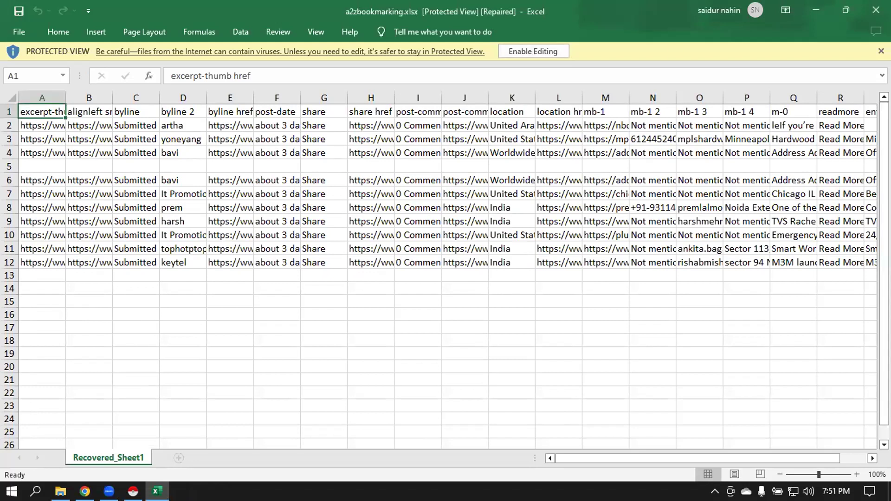
click(515, 51)
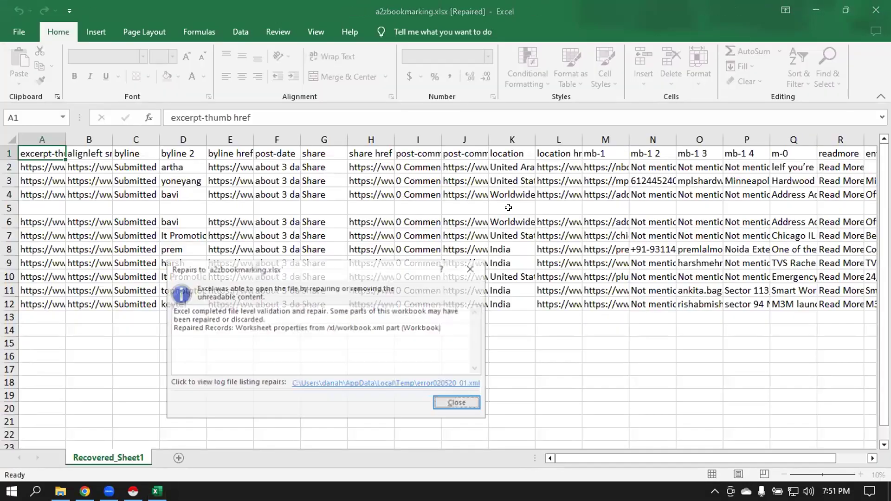
click(468, 405)
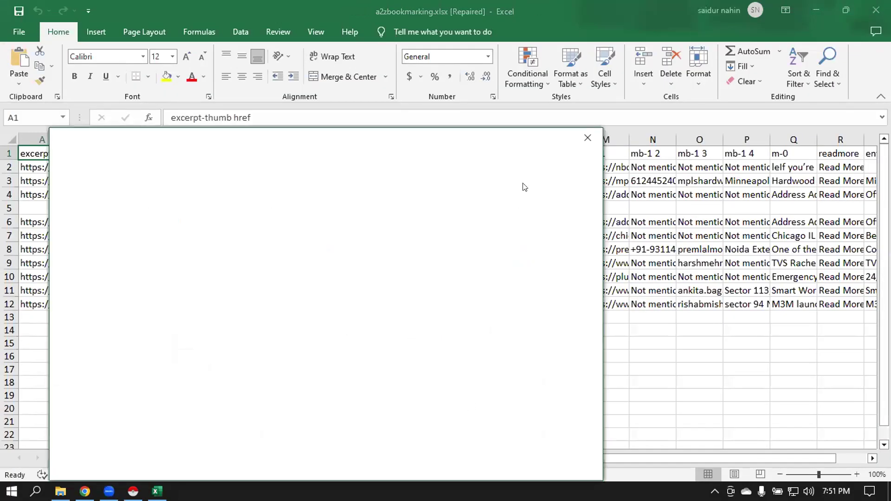
click(588, 138)
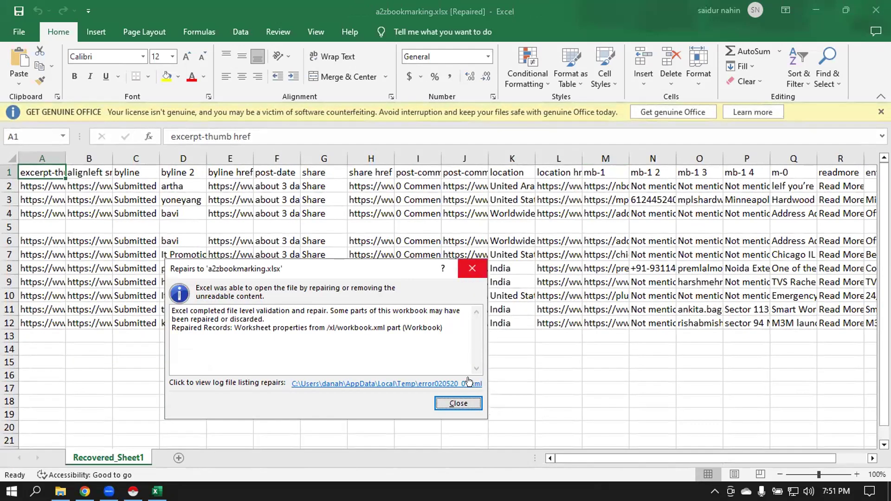
click(459, 403)
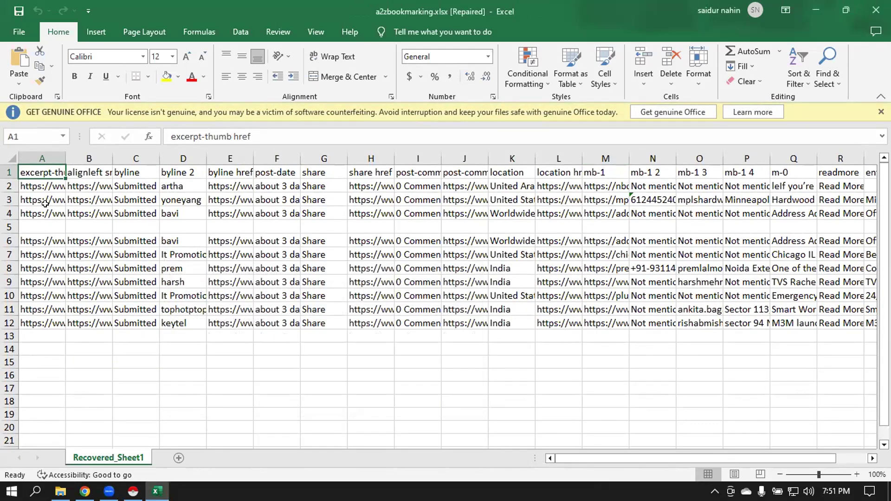
drag(61, 157, 227, 160)
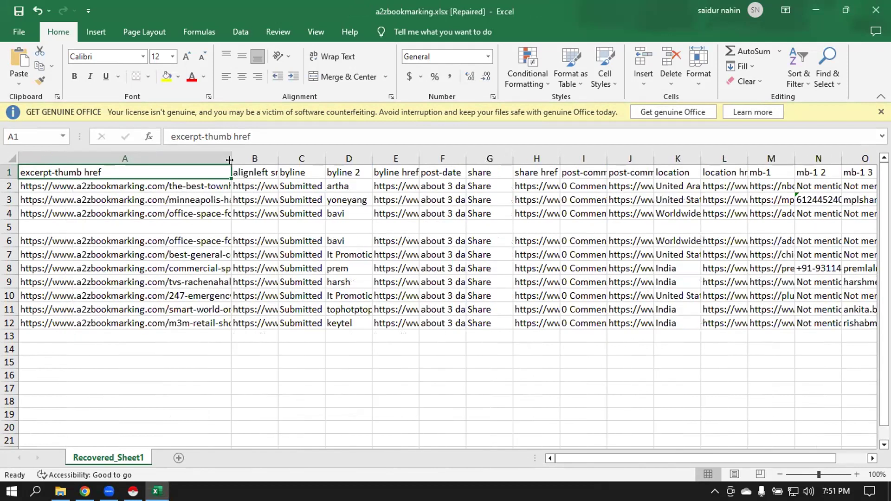
- Clear the excerpt-thumb href data from column A
drag(228, 159, 249, 155)
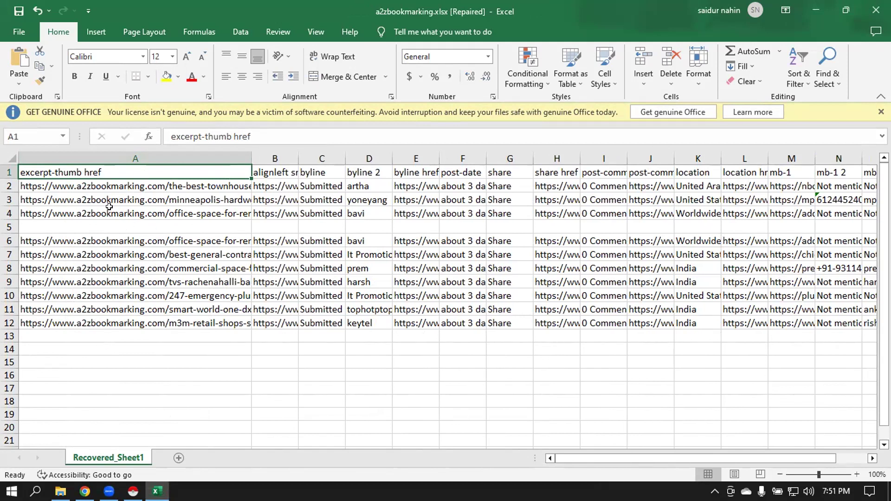
click(122, 156)
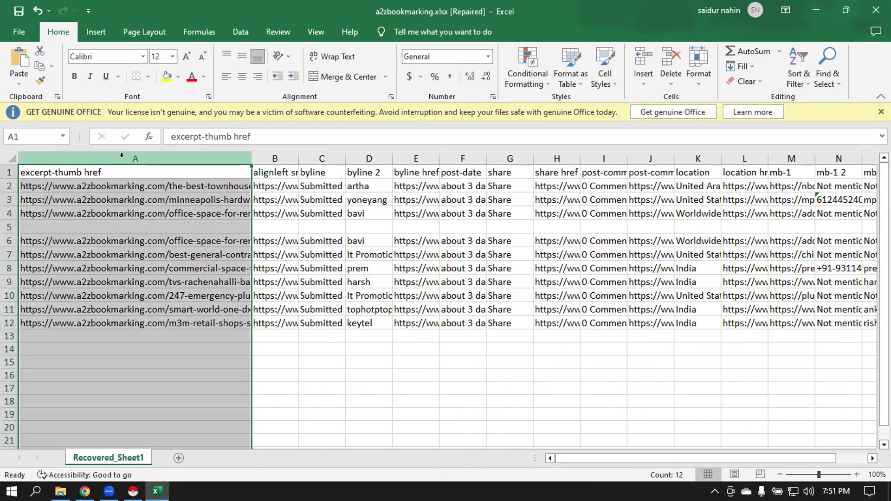
key(Delete)
- Move the alignleft src data from column B into column A, then clear it
click(279, 158)
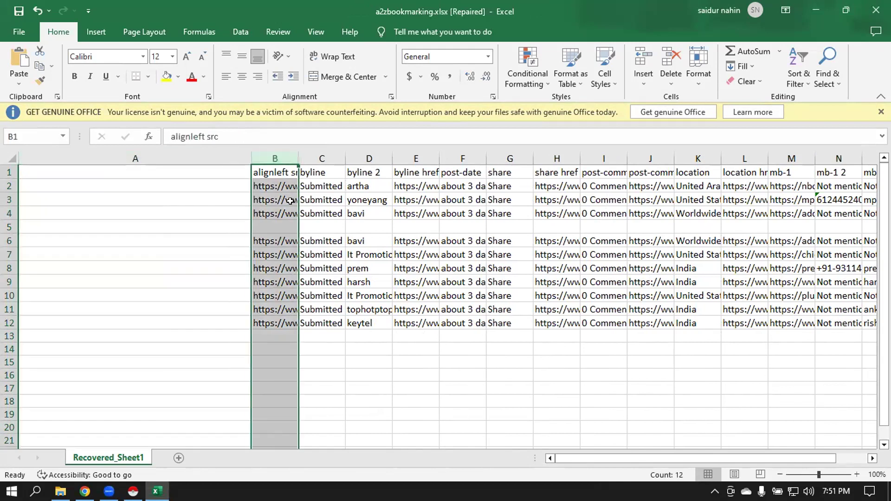
drag(289, 201, 322, 201)
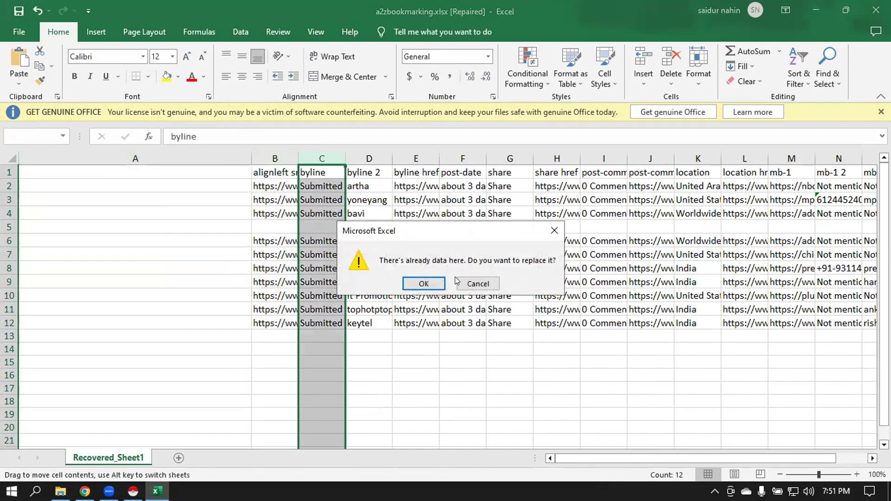
click(467, 283)
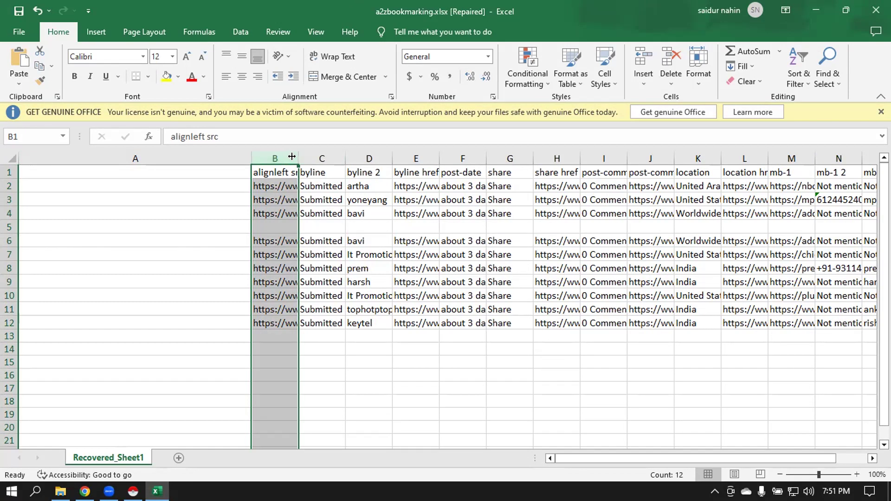
key(ctrl+c)
click(131, 157)
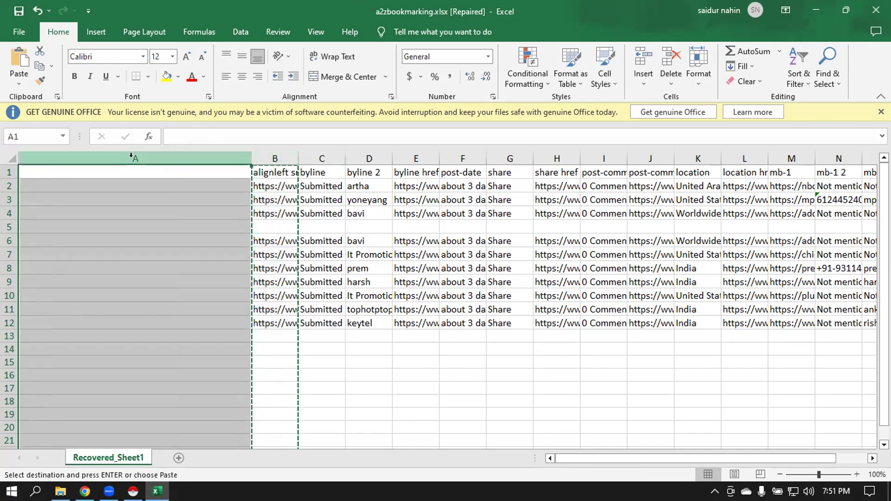
key(Return)
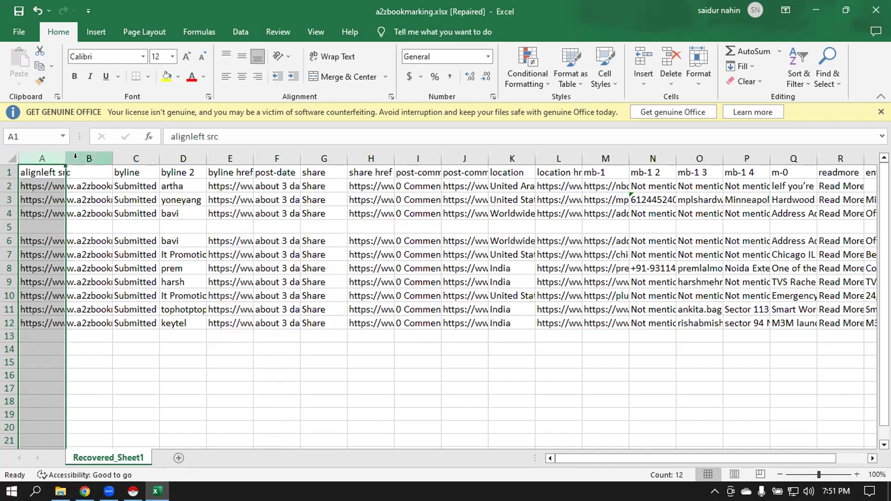
drag(66, 158, 281, 209)
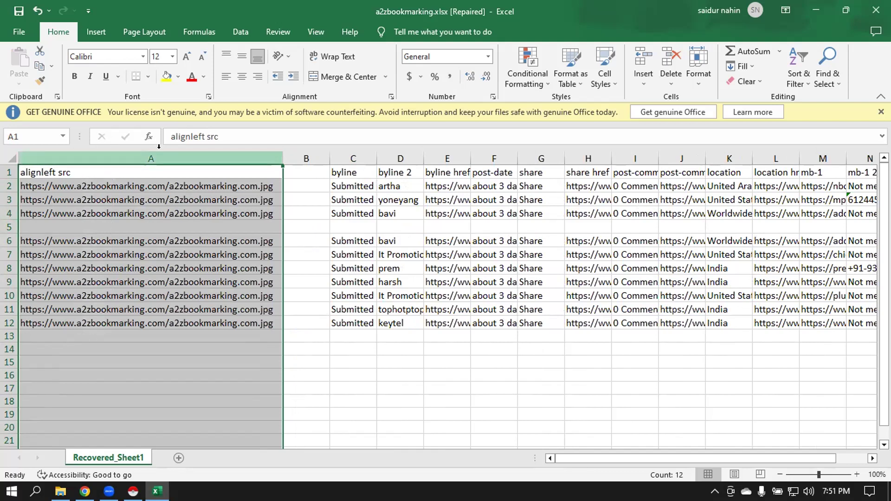
key(Delete)
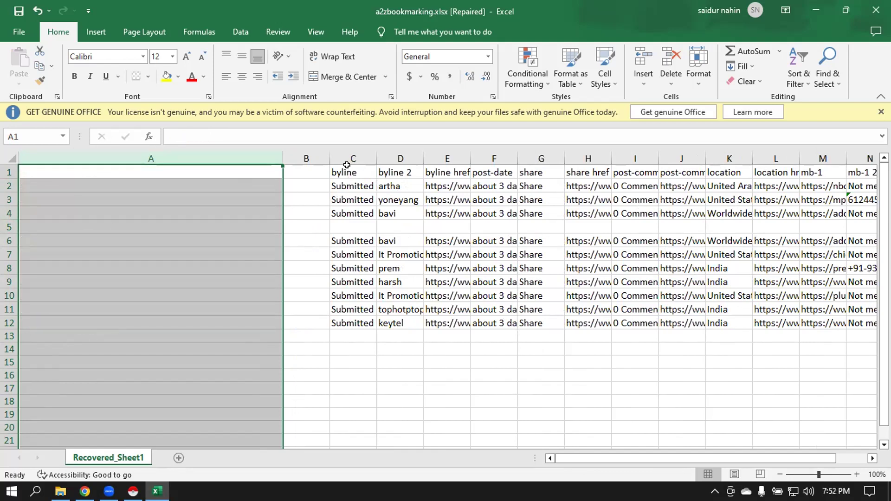
- AutoFit columns C, D and E so byline text and full author profile URLs show
click(353, 158)
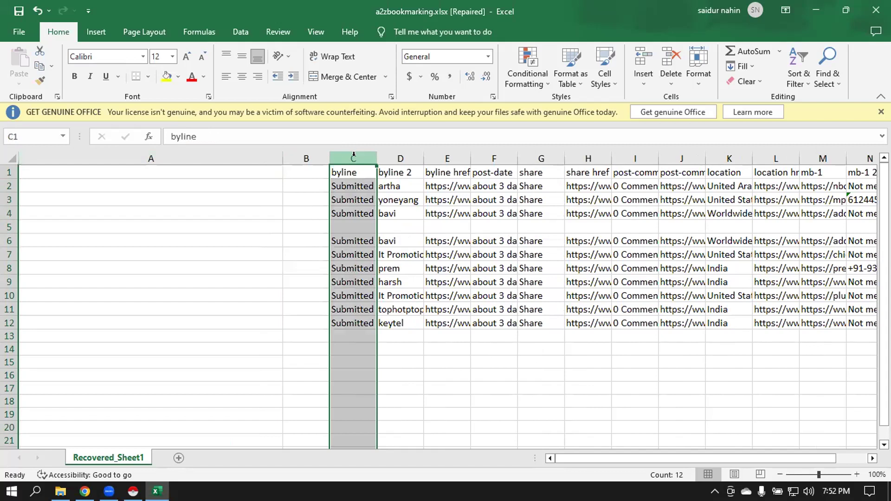
double_click(376, 158)
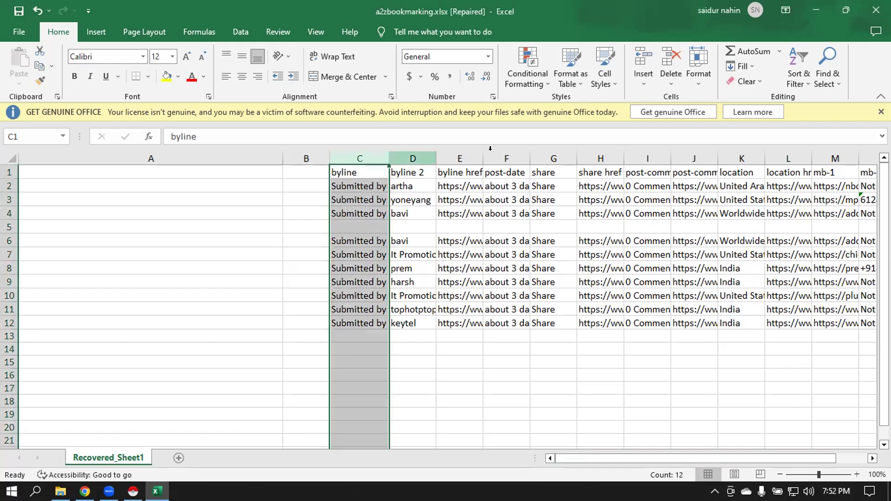
click(413, 155)
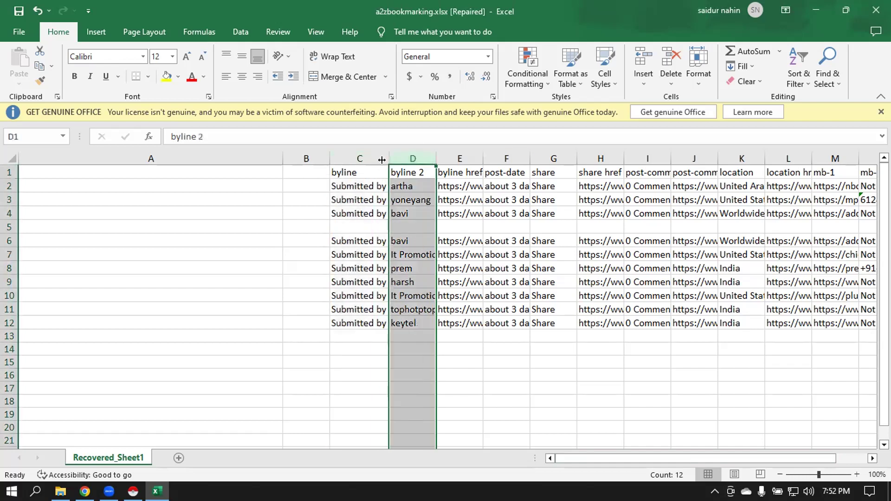
click(356, 154)
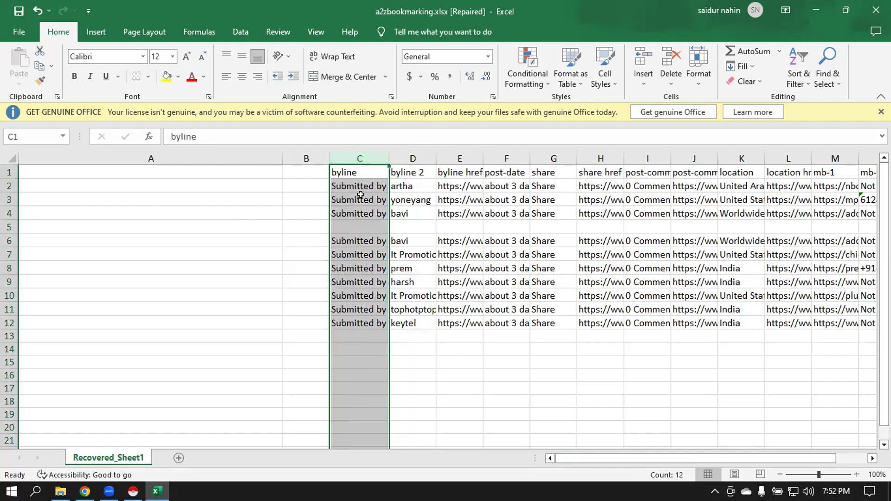
click(411, 155)
double_click(436, 158)
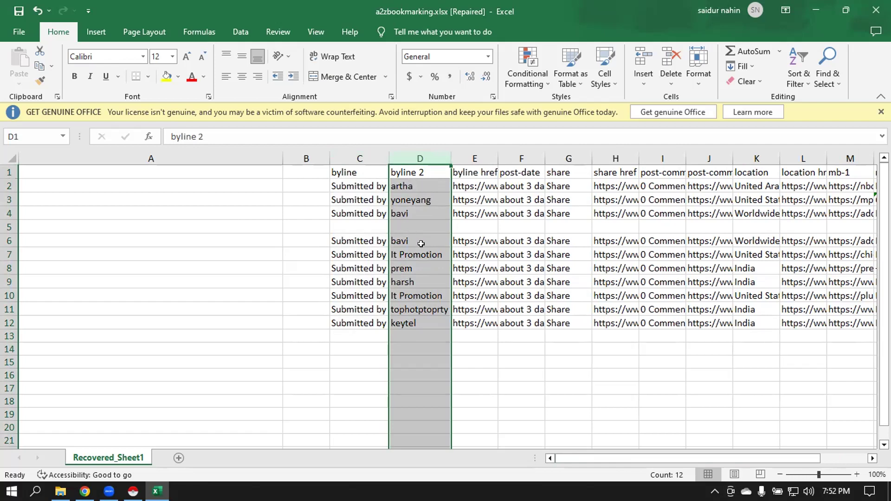
click(470, 158)
double_click(497, 159)
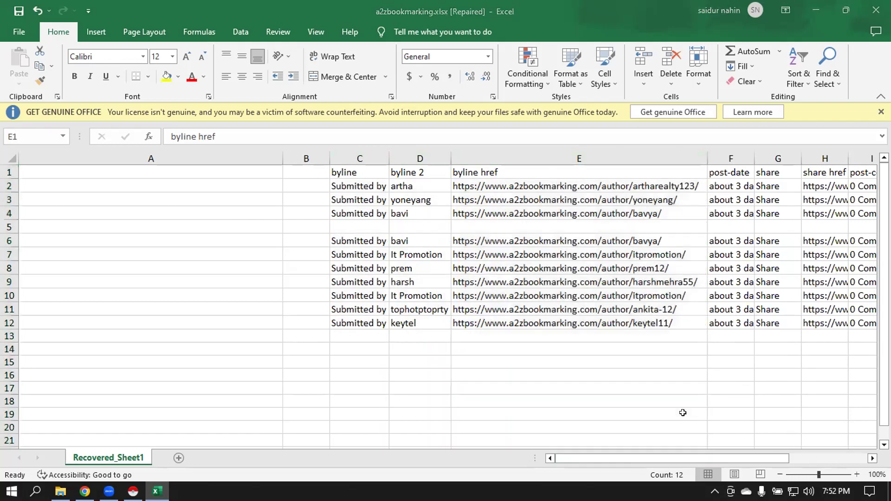
mouse_move(780, 458)
mouse_down()
mouse_move(866, 452)
mouse_move(796, 455)
mouse_up()
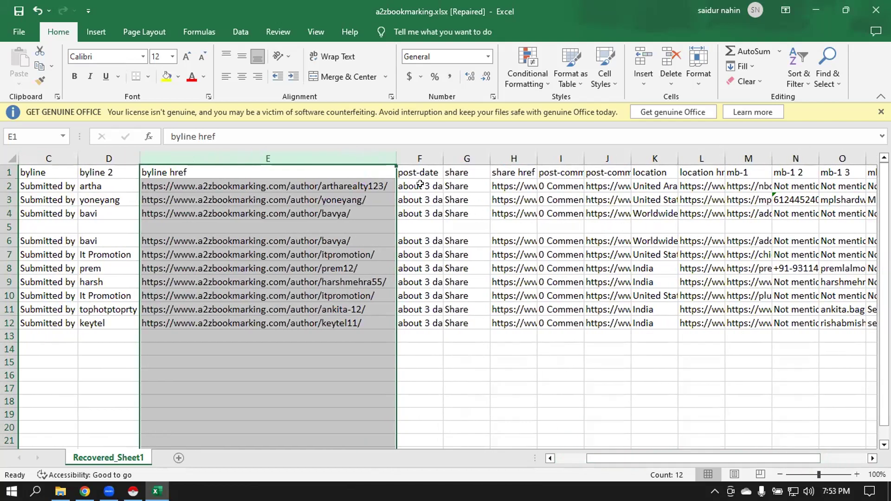
- AutoFit post-date column F, share column G and share href column H
click(417, 158)
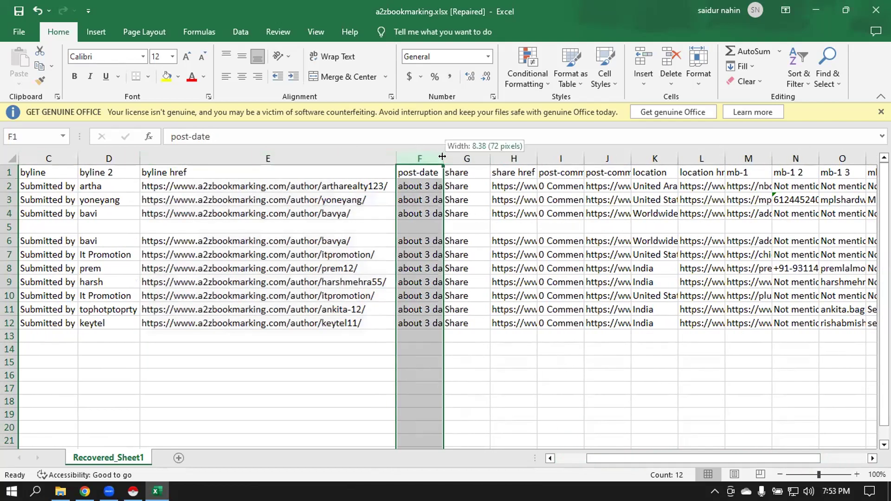
double_click(443, 158)
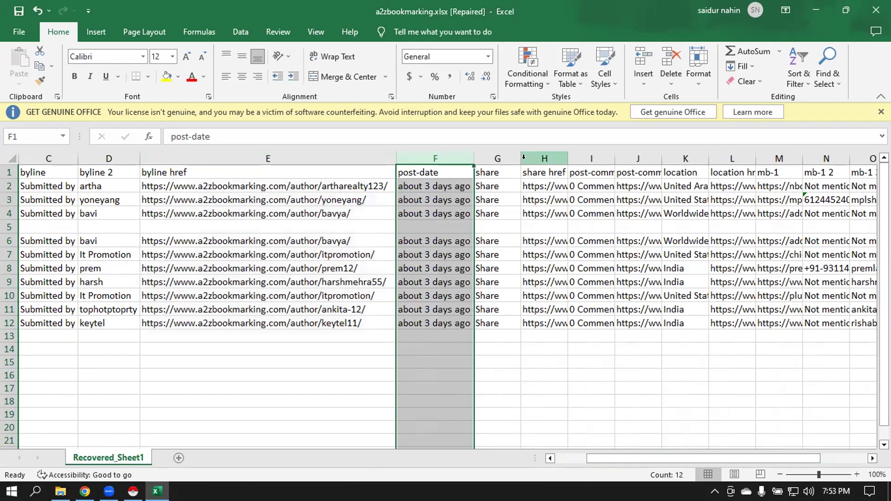
click(523, 158)
double_click(520, 158)
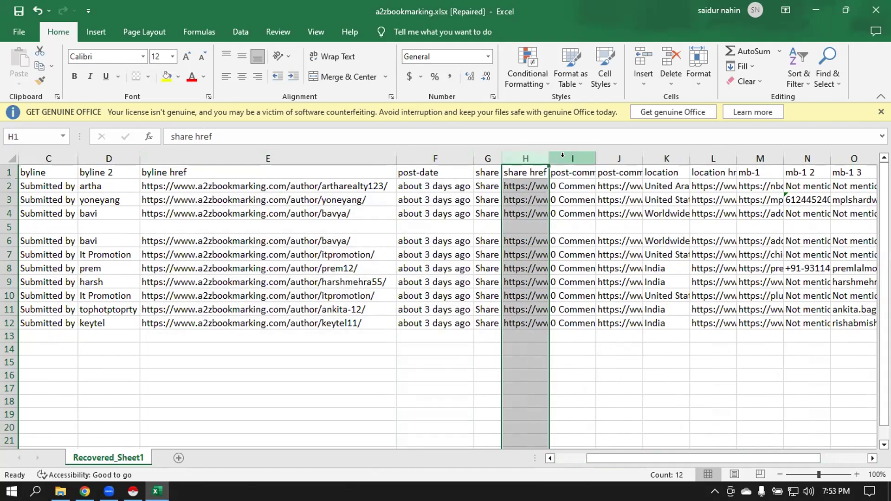
double_click(549, 158)
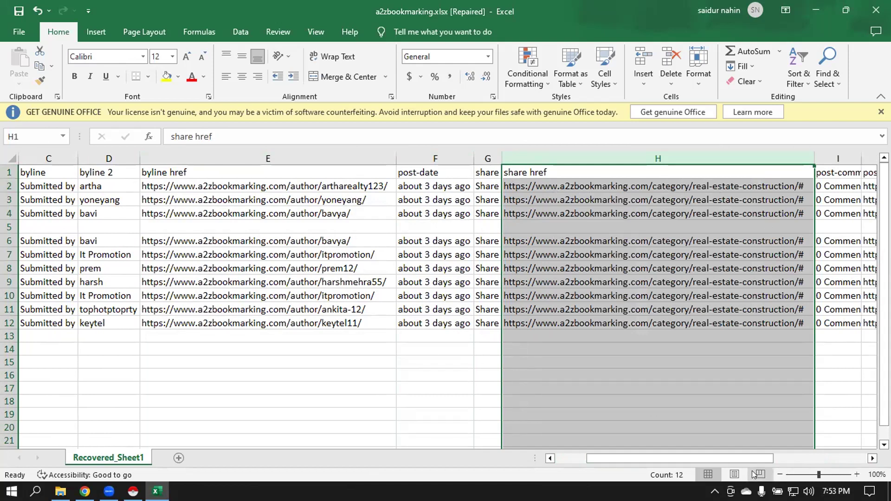
drag(745, 456, 806, 456)
- Widen post-comment column I and AutoFit post-comment href J and location K
drag(406, 158, 424, 158)
click(388, 186)
click(446, 158)
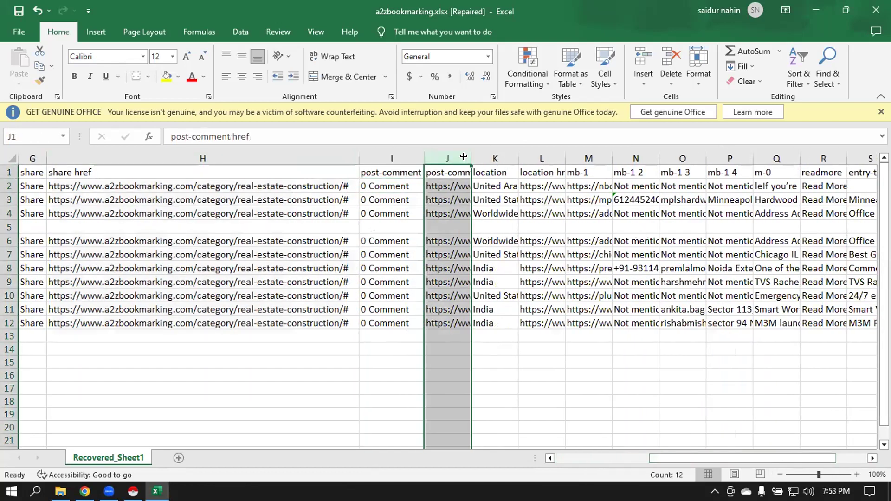
double_click(468, 155)
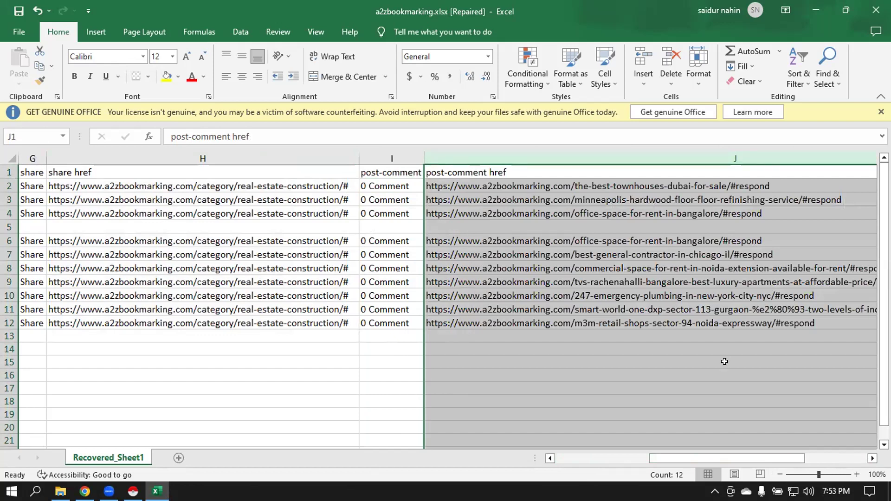
drag(763, 460, 793, 460)
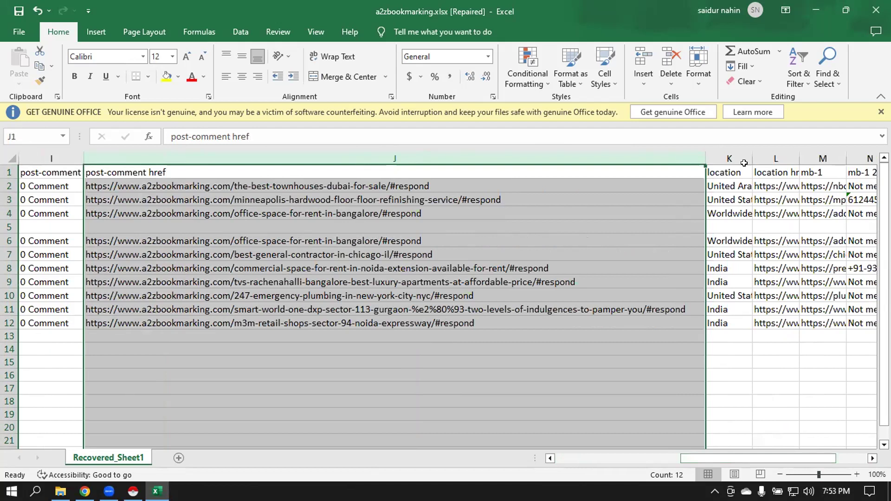
double_click(751, 158)
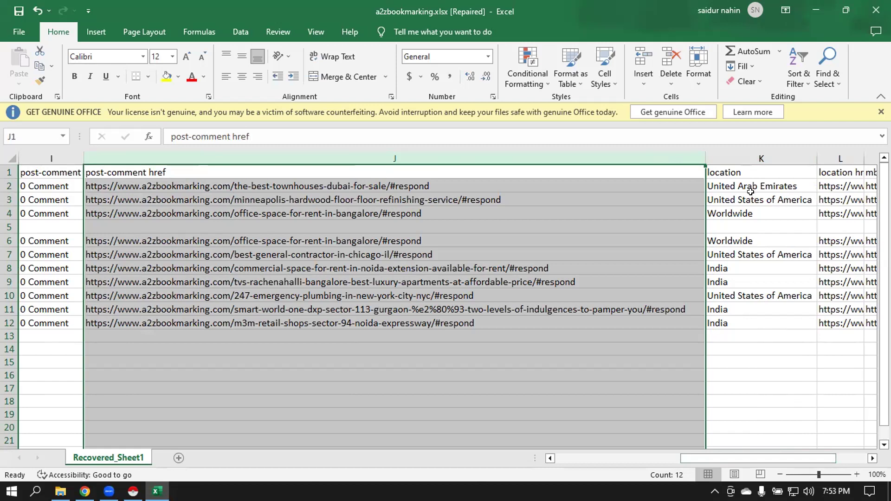
click(755, 158)
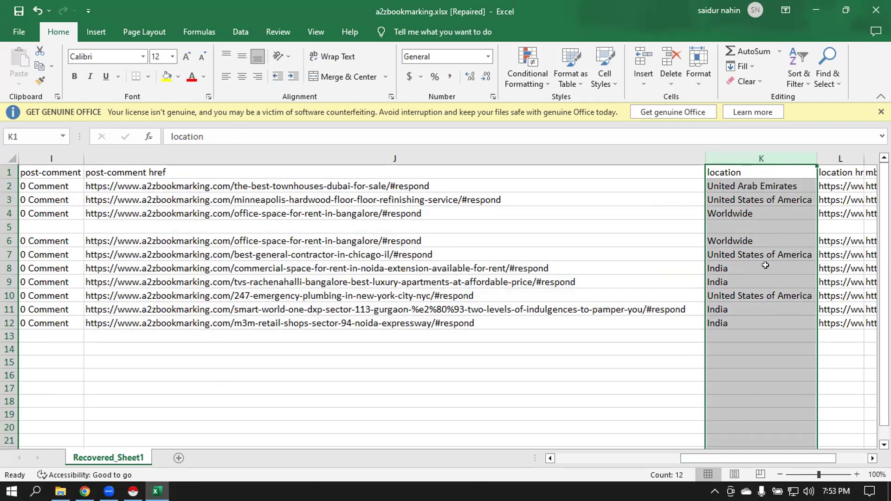
drag(777, 460, 809, 460)
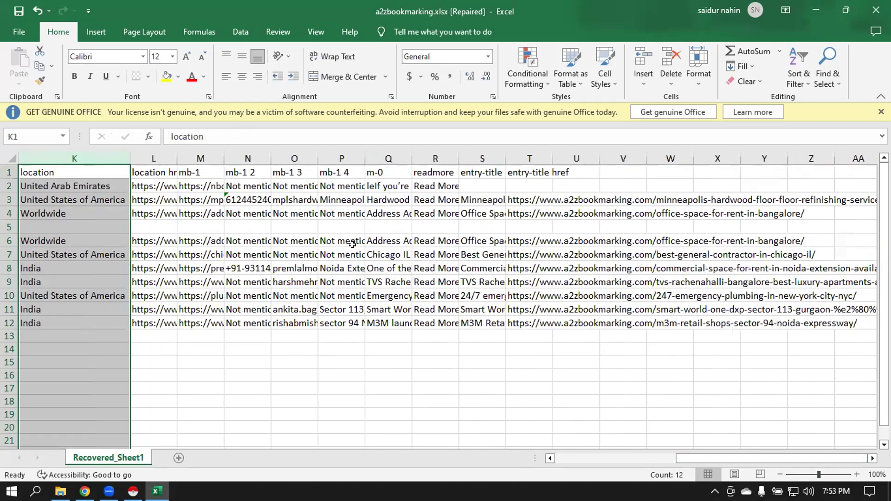
- AutoFit location href column L and paste the location country names into empty column B
double_click(171, 153)
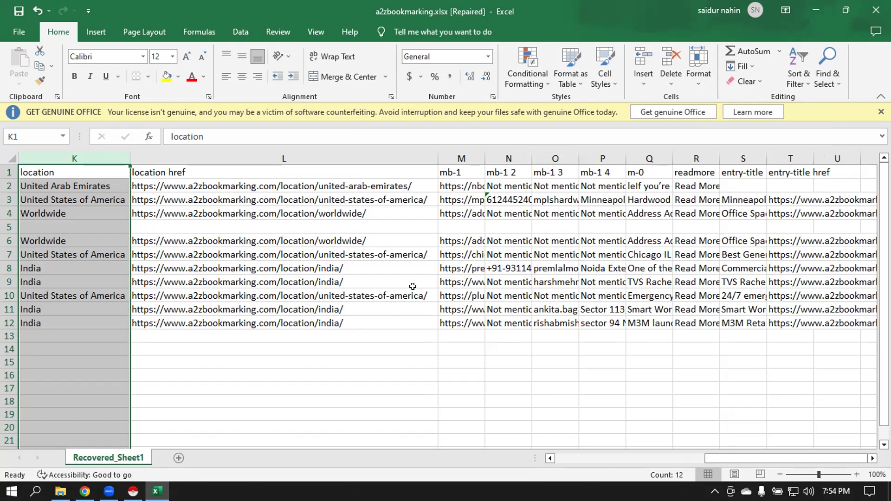
drag(806, 455, 700, 453)
key(ctrl+c)
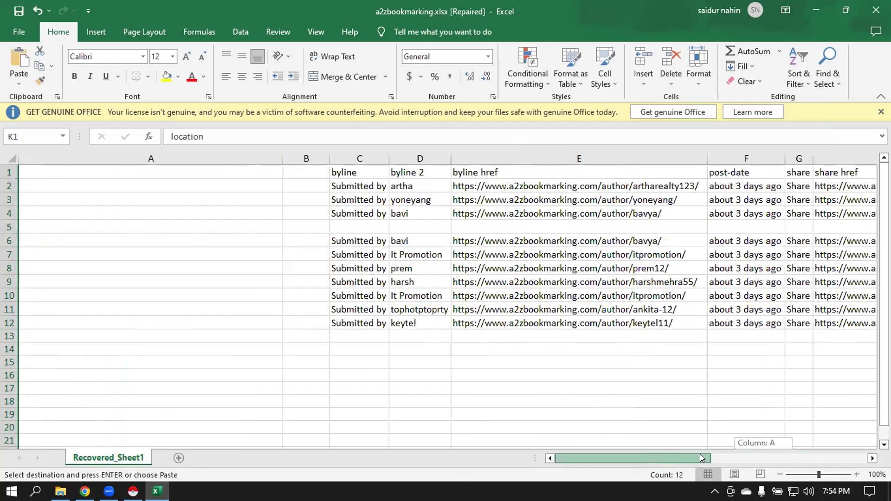
click(303, 157)
key(Return)
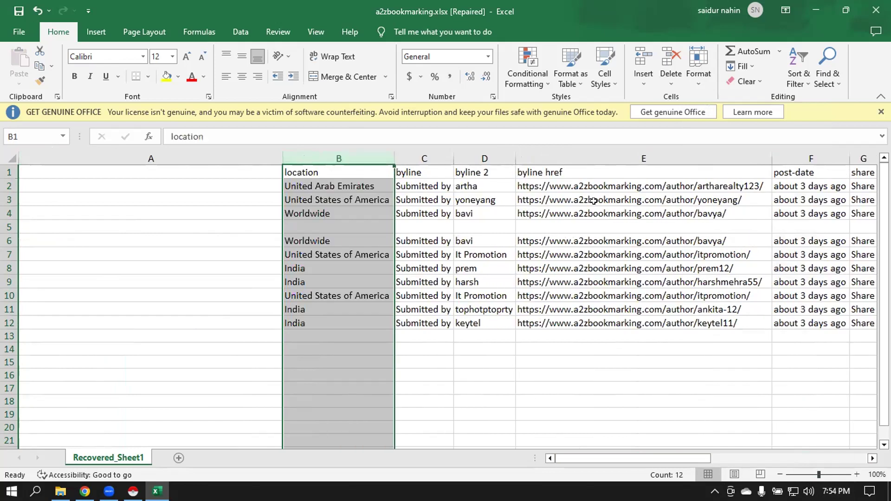